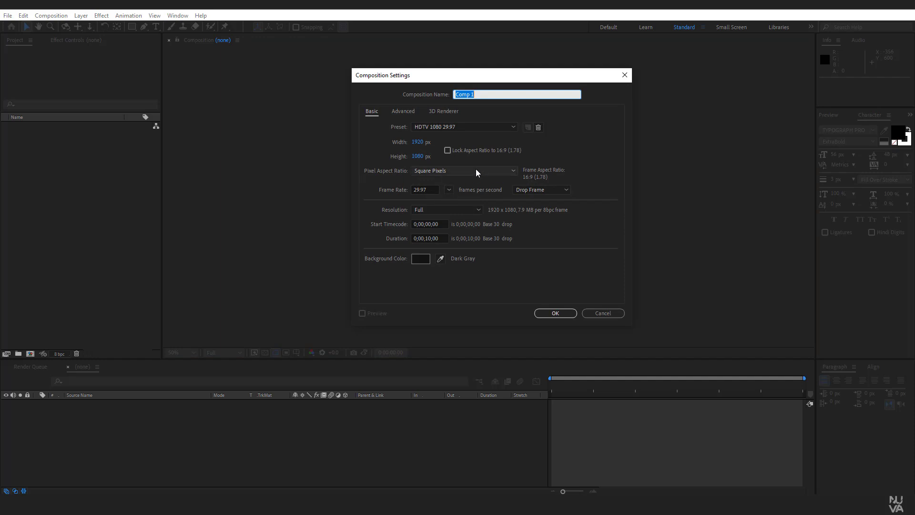
- Create a composition named "Render" using the HDTV 1080 29.97 preset
{"action": "type", "text": "Render"}
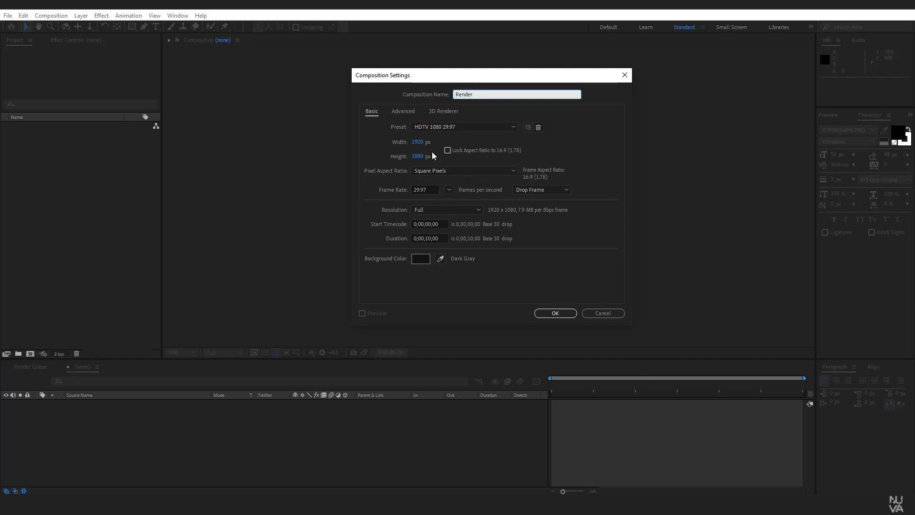
{"action": "left_click", "coordinate": [513, 127]}
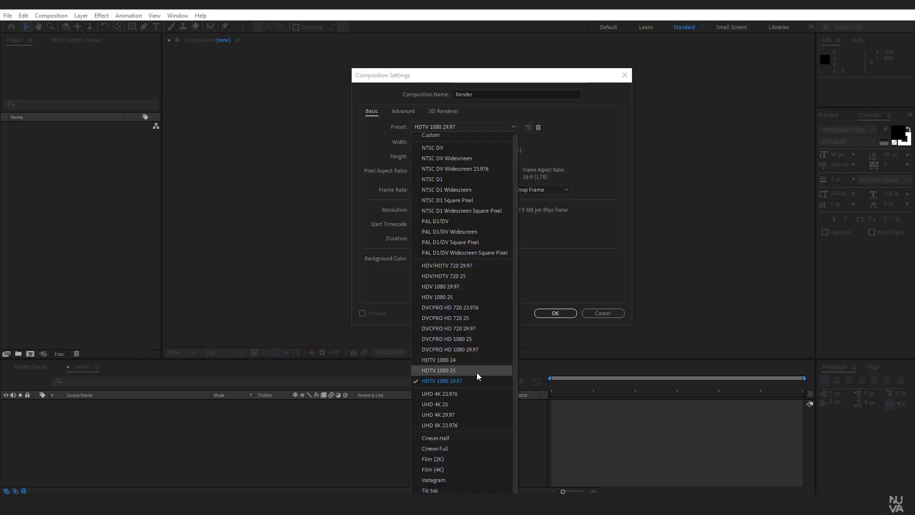
{"action": "left_click", "coordinate": [544, 274]}
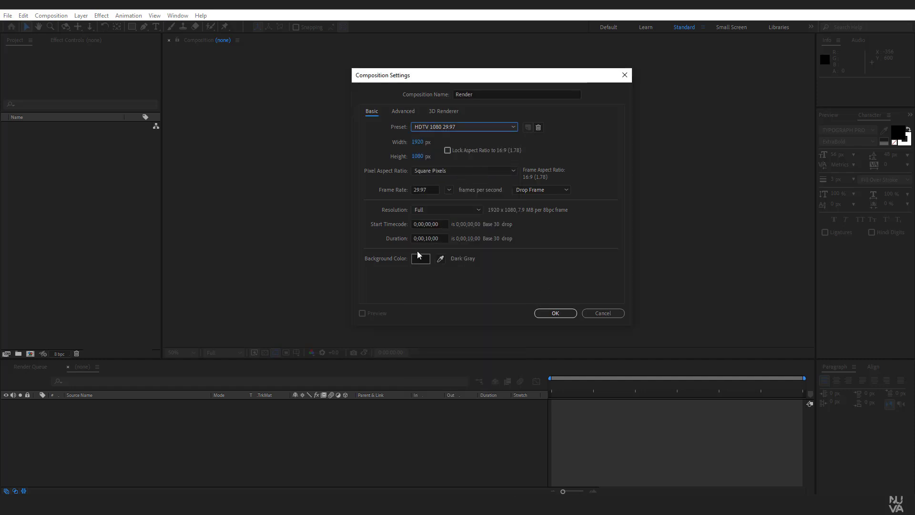
{"action": "left_click", "coordinate": [554, 313]}
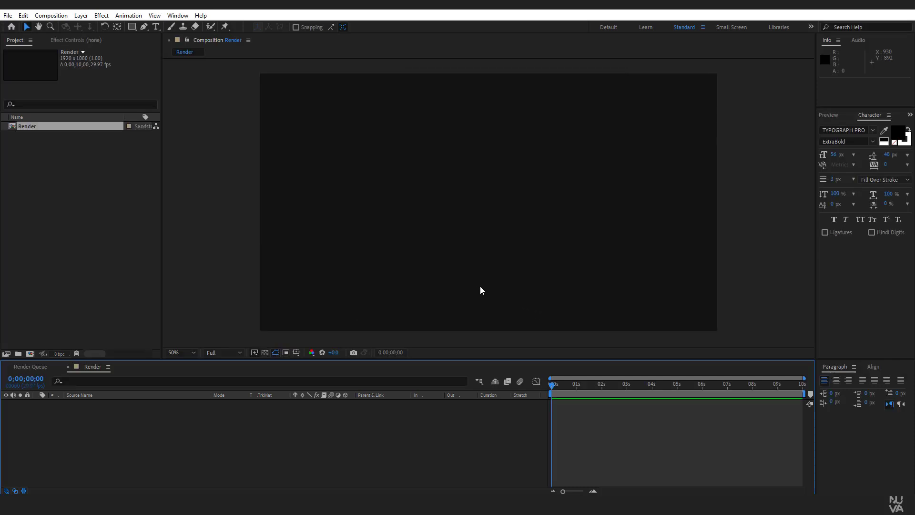
- Create a second composition named "Texto" with a height of 150 px
{"action": "left_click", "coordinate": [52, 15]}
{"action": "left_click", "coordinate": [85, 30]}
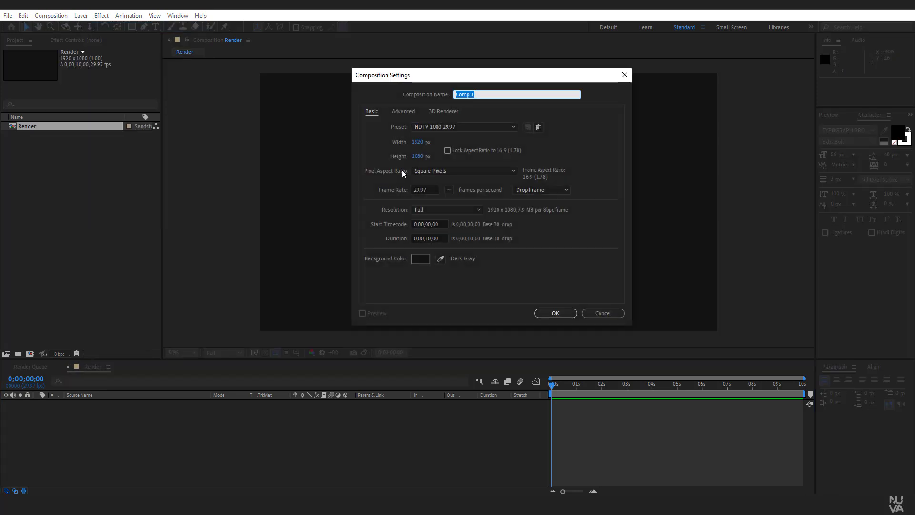
{"action": "type", "text": "Texto"}
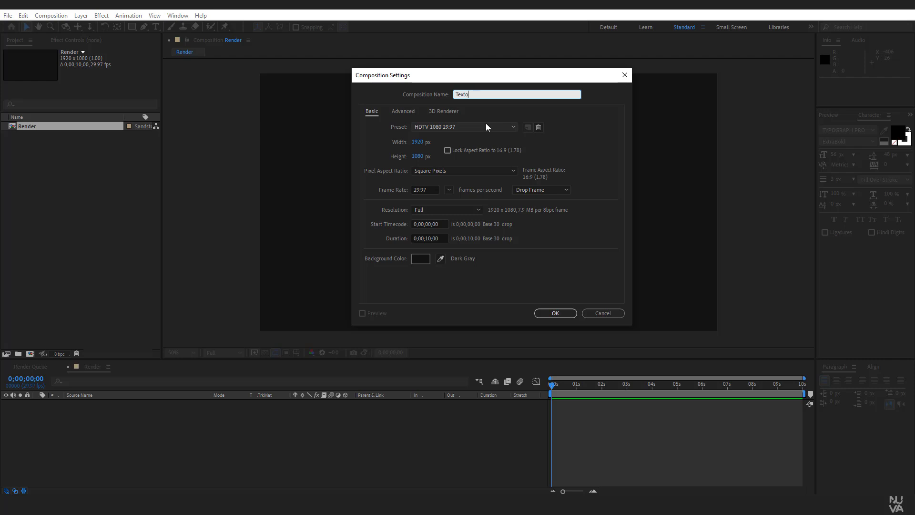
{"action": "left_click", "coordinate": [418, 156]}
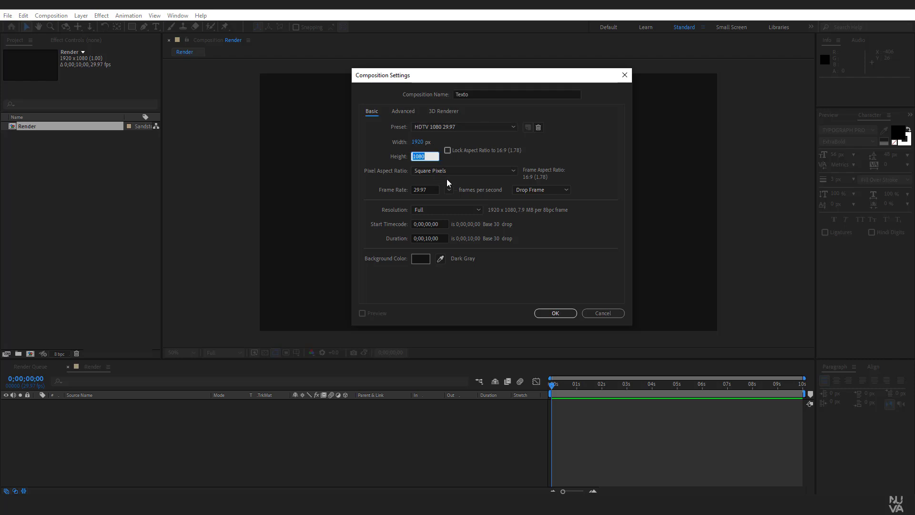
{"action": "type", "text": "150"}
{"action": "left_click", "coordinate": [563, 312]}
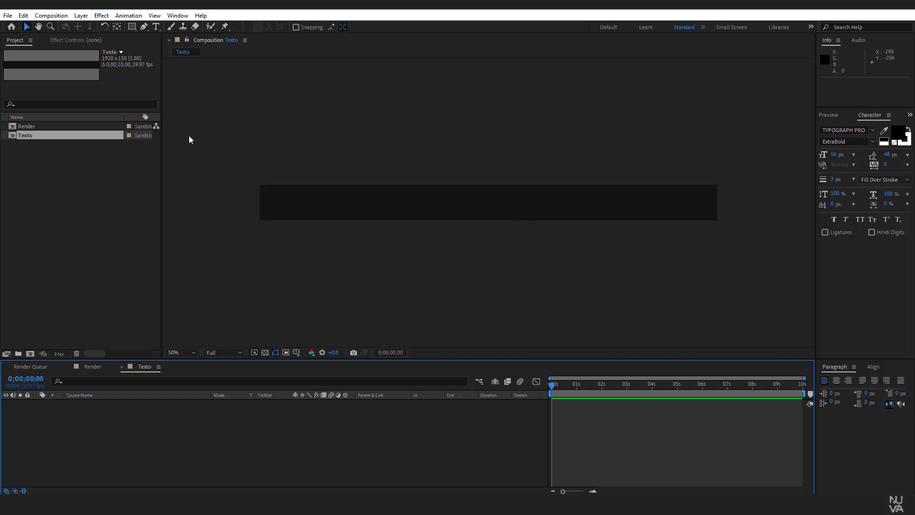
- Add the text "Toda la gloria proviene de atreverse a comenzar" to the Texto composition
{"action": "left_click", "coordinate": [157, 27]}
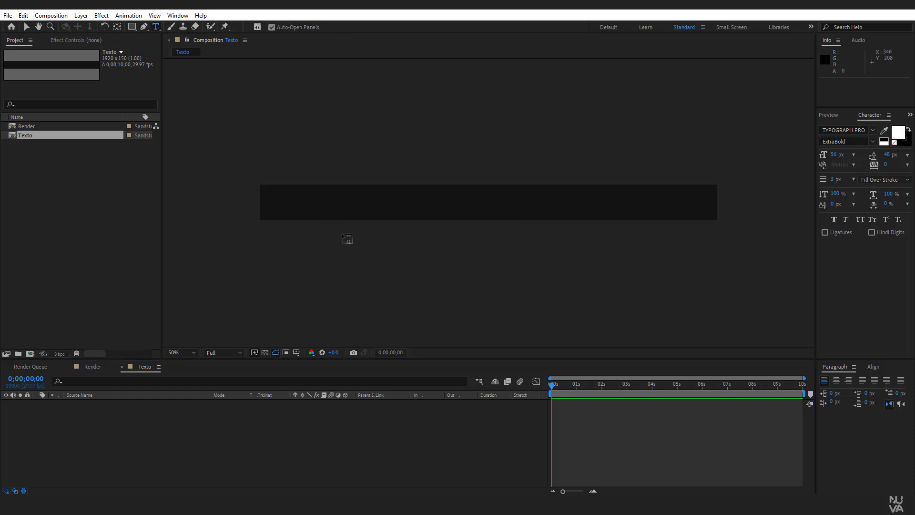
{"action": "left_click", "coordinate": [272, 199]}
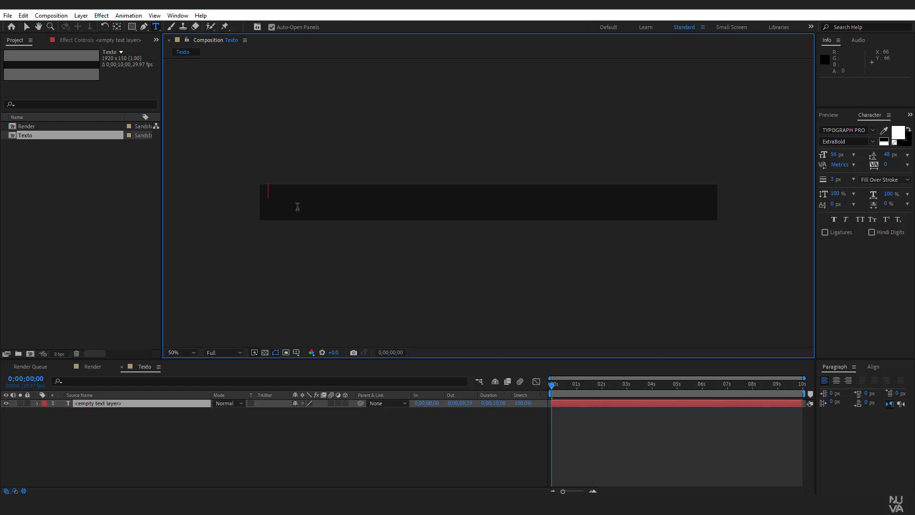
{"action": "type", "text": "Toda la gloria proviene de atreverse a comenzar"}
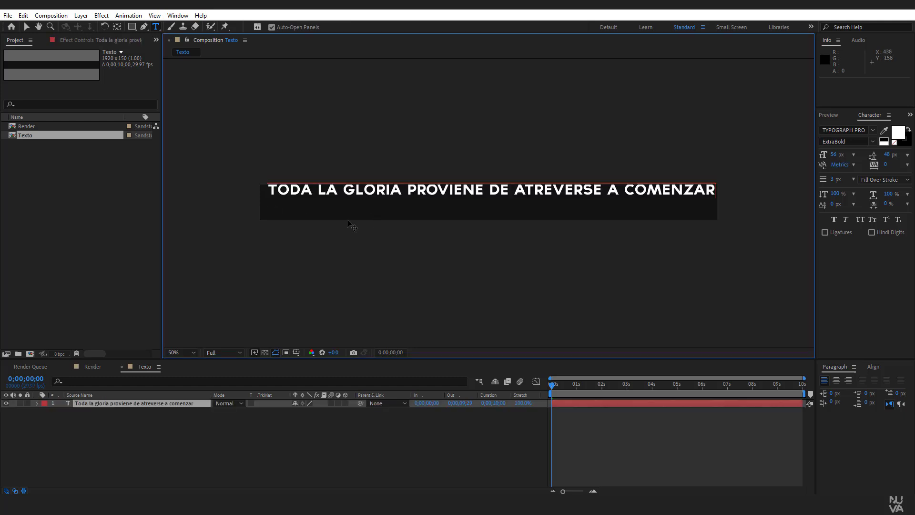
{"action": "left_click", "coordinate": [26, 28]}
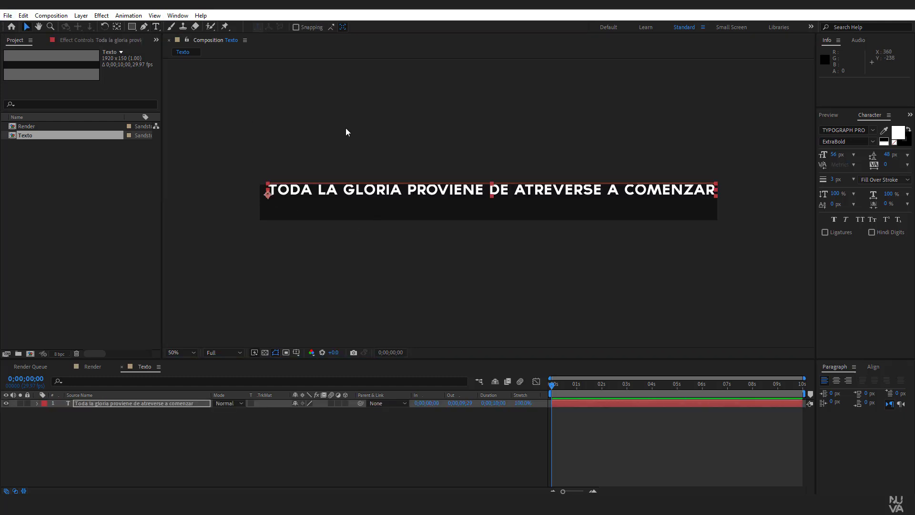
- Nudge the text layer down and left to position 18, 56 within the strip
{"action": "key", "text": "Down"}
{"action": "key", "text": "Down"}
{"action": "key", "text": "Down"}
{"action": "key", "text": "Down"}
{"action": "key", "text": "Down"}
{"action": "key", "text": "Down"}
{"action": "key", "text": "Down"}
{"action": "key", "text": "Down"}
{"action": "key", "text": "Down"}
{"action": "key", "text": "Down"}
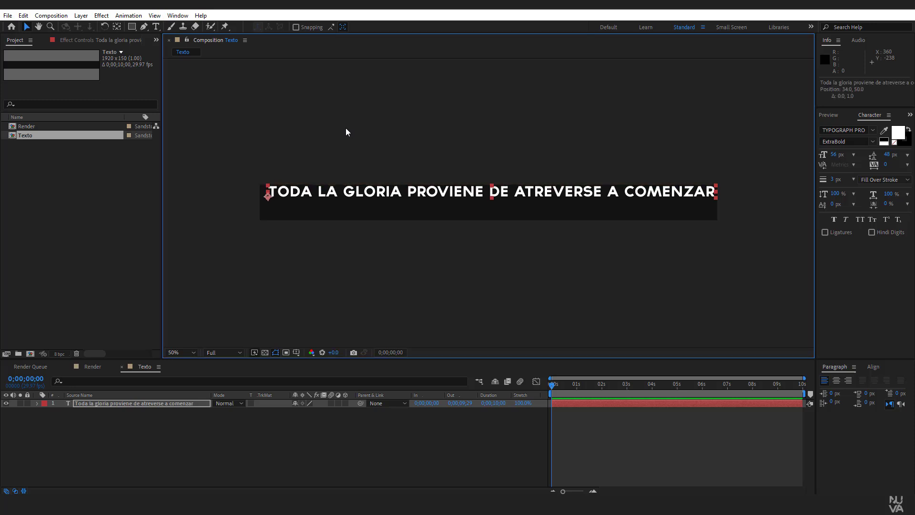
{"action": "key", "text": "Down"}
{"action": "key", "text": "Down"}
{"action": "key", "text": "Down"}
{"action": "key", "text": "Down"}
{"action": "key", "text": "Left"}
{"action": "key", "text": "Left"}
{"action": "key", "text": "Left"}
{"action": "key", "text": "Left"}
{"action": "key", "text": "Left"}
{"action": "key", "text": "Left"}
{"action": "key", "text": "Left"}
{"action": "key", "text": "Left"}
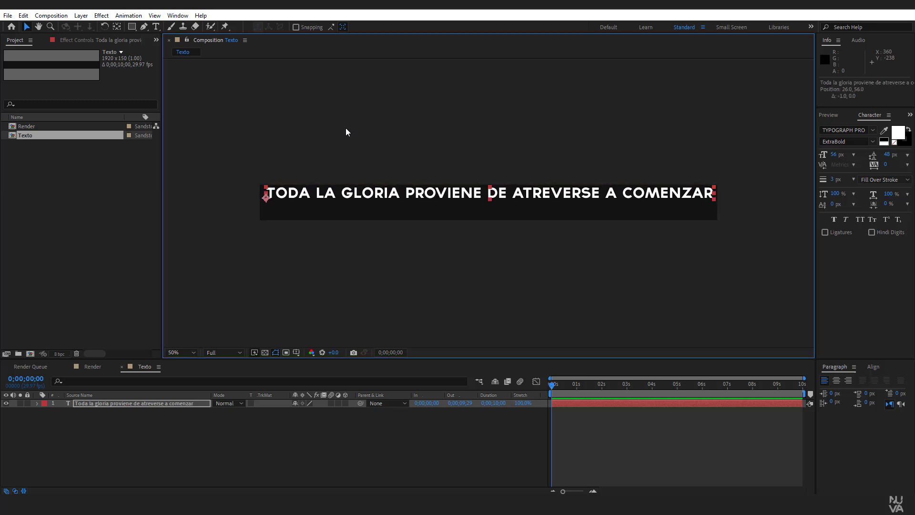
{"action": "key", "text": "Left"}
{"action": "key", "text": "Left"}
{"action": "key", "text": "Left"}
{"action": "key", "text": "Left"}
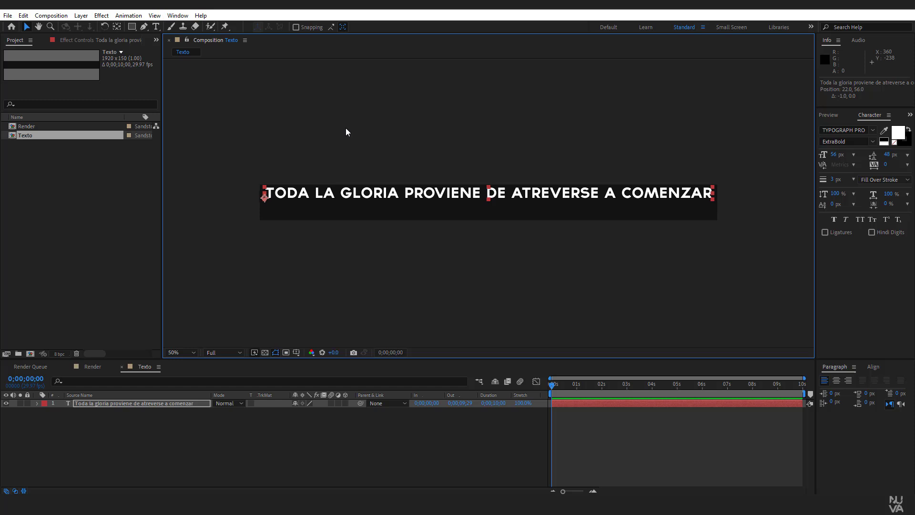
{"action": "key", "text": "Left"}
{"action": "key", "text": "Left"}
{"action": "key", "text": "Left"}
{"action": "key", "text": "Left"}
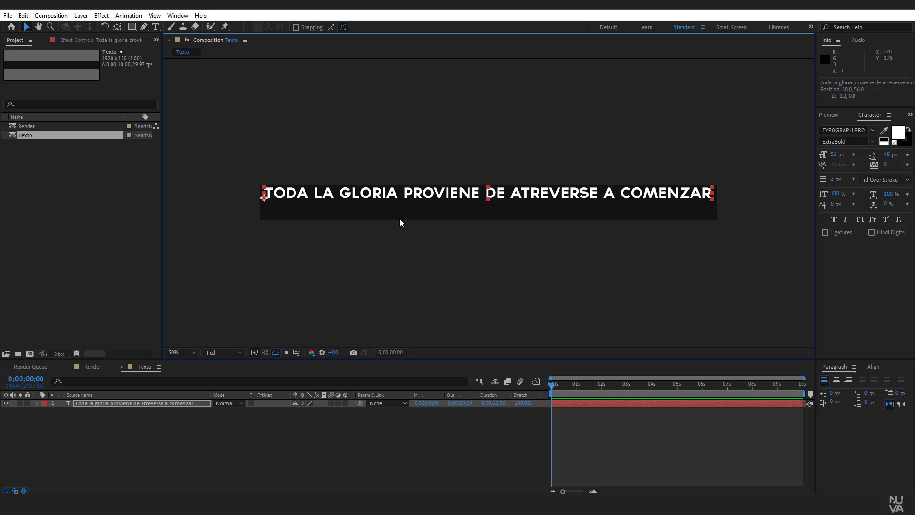
- Duplicate the text layer and move the copy directly below the original, to position 18, 112
{"action": "left_click", "coordinate": [122, 406]}
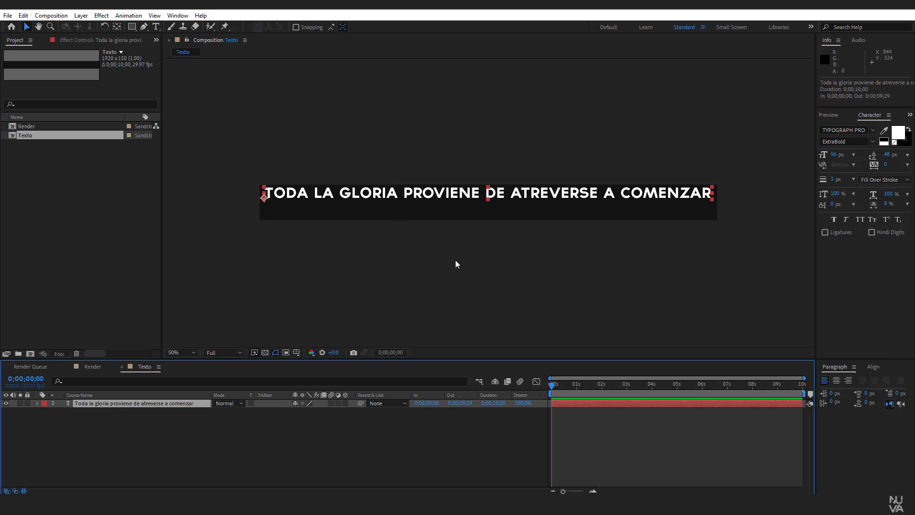
{"action": "key", "text": "ctrl+d"}
{"action": "key", "text": "Down"}
{"action": "key", "text": "Down"}
{"action": "key", "text": "Down"}
{"action": "key", "text": "Down"}
{"action": "key", "text": "Down"}
{"action": "key", "text": "Down"}
{"action": "key", "text": "Down"}
{"action": "key", "text": "Down"}
{"action": "key", "text": "Down"}
{"action": "key", "text": "Down"}
{"action": "key", "text": "Down"}
{"action": "key", "text": "Down"}
{"action": "key", "text": "Down"}
{"action": "key", "text": "Down"}
{"action": "key", "text": "Down"}
{"action": "key", "text": "Down"}
{"action": "key", "text": "Down"}
{"action": "key", "text": "Down"}
{"action": "key", "text": "Down"}
{"action": "key", "text": "Down"}
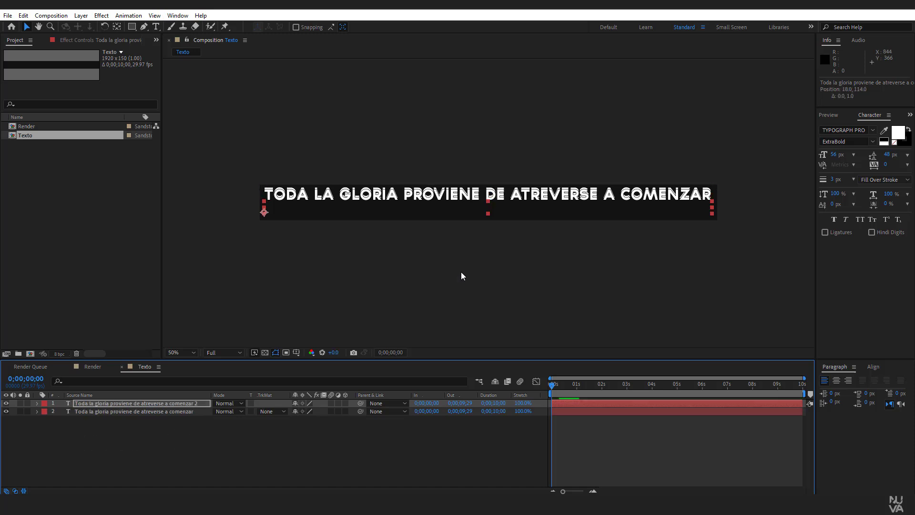
{"action": "key", "text": "Down"}
{"action": "key", "text": "Down"}
{"action": "key", "text": "Down"}
{"action": "key", "text": "Down"}
{"action": "key", "text": "Down"}
{"action": "key", "text": "Down"}
{"action": "key", "text": "Down"}
{"action": "key", "text": "Down"}
{"action": "key", "text": "Down"}
{"action": "key", "text": "Down"}
{"action": "key", "text": "Up"}
{"action": "key", "text": "Up"}
{"action": "key", "text": "Up"}
{"action": "key", "text": "Up"}
{"action": "key", "text": "Up"}
{"action": "key", "text": "Up"}
{"action": "key", "text": "Up"}
{"action": "key", "text": "Up"}
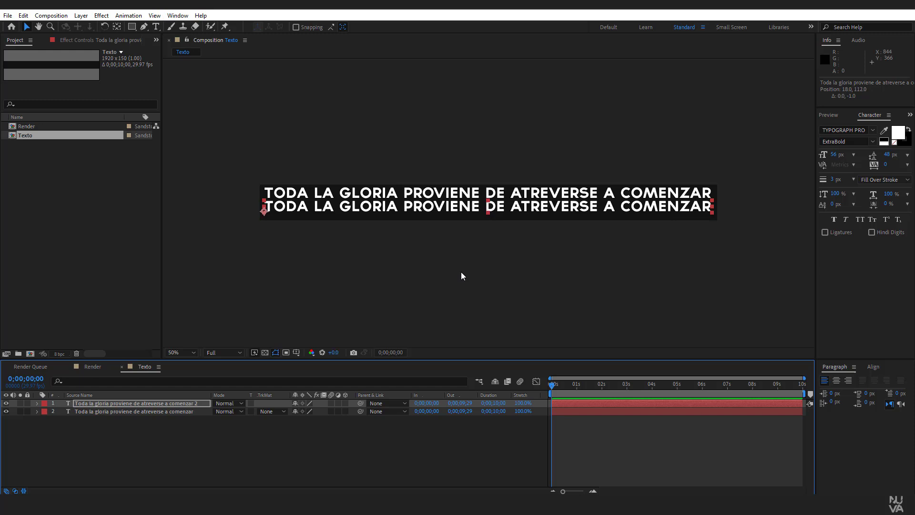
- Swap the fill and stroke colors of the lower text line to give it a black fill and white outline
{"action": "left_click", "coordinate": [909, 133]}
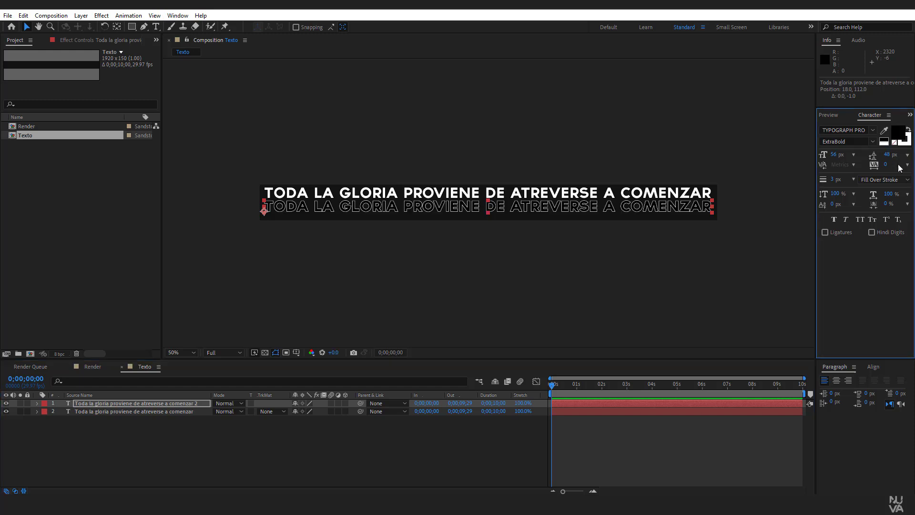
{"action": "scroll", "coordinate": [430, 207], "scroll_direction": "up", "scroll_amount": 1}
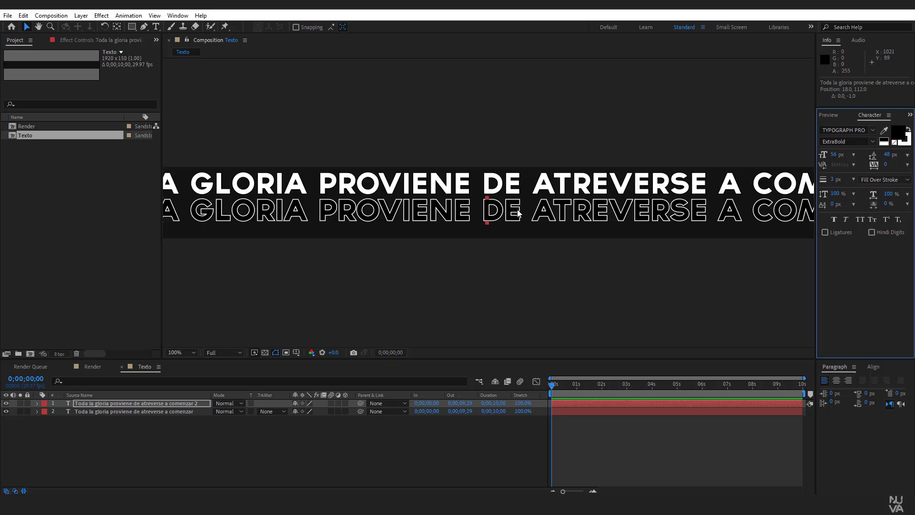
- Try a stroke width of 0 px on the lower text line and return it to 3 px
{"action": "left_click", "coordinate": [835, 179]}
{"action": "type", "text": "0"}
{"action": "key", "text": "Return"}
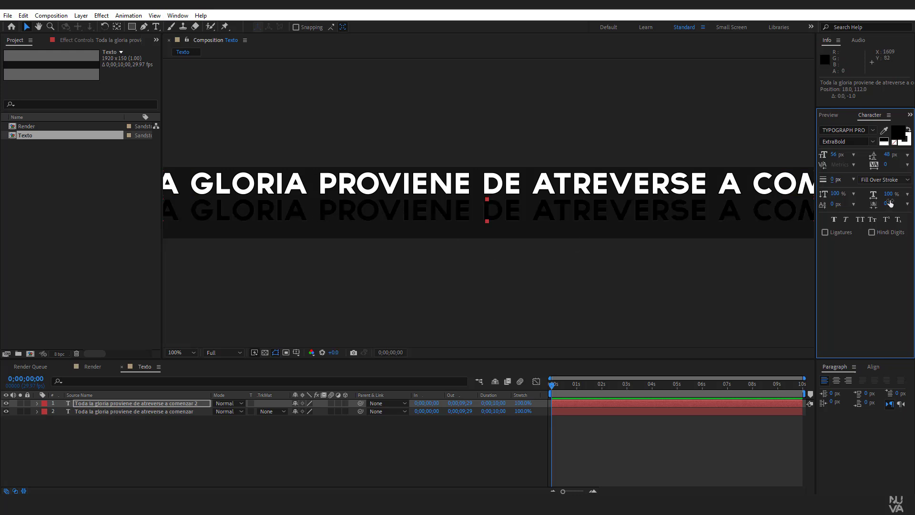
{"action": "left_click", "coordinate": [833, 181]}
{"action": "type", "text": "3"}
{"action": "key", "text": "Return"}
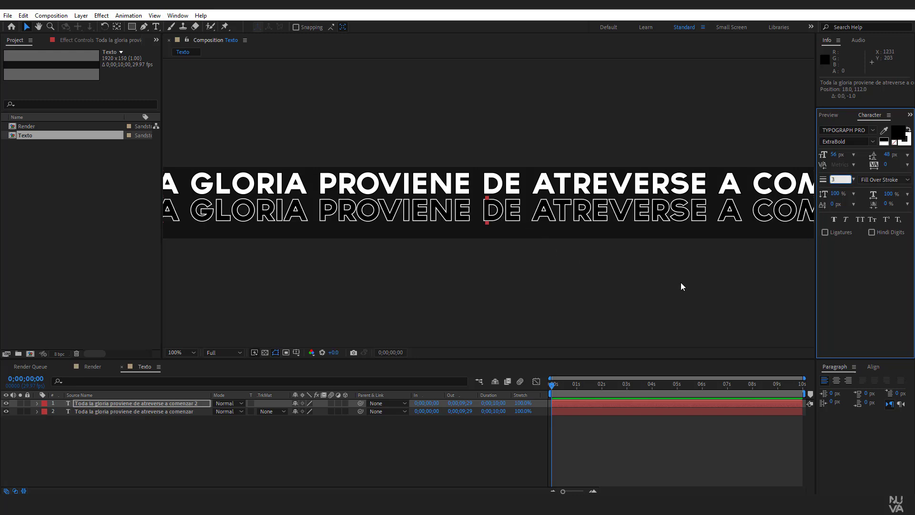
- Select both text lines and nudge them down together to center them vertically in the strip
{"action": "left_click", "coordinate": [675, 284]}
{"action": "scroll", "coordinate": [543, 219], "scroll_direction": "down", "scroll_amount": 2}
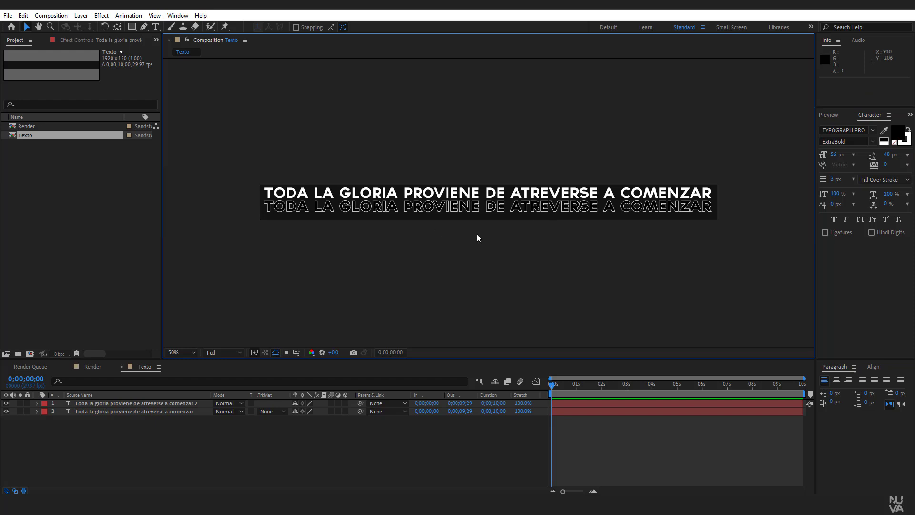
{"action": "left_click_drag", "start_coordinate": [486, 245], "coordinate": [443, 155]}
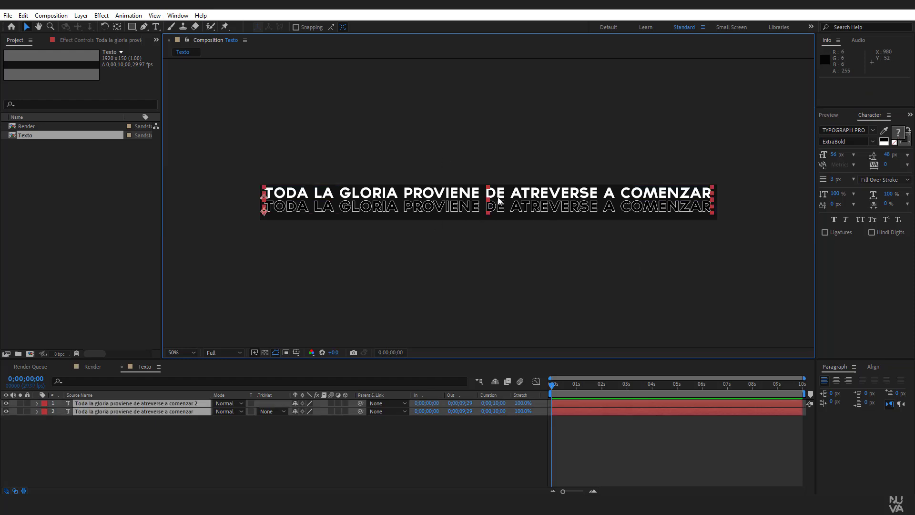
{"action": "key", "text": "Down"}
{"action": "key", "text": "Down"}
{"action": "key", "text": "Down"}
{"action": "key", "text": "Down"}
{"action": "key", "text": "Down"}
{"action": "key", "text": "Down"}
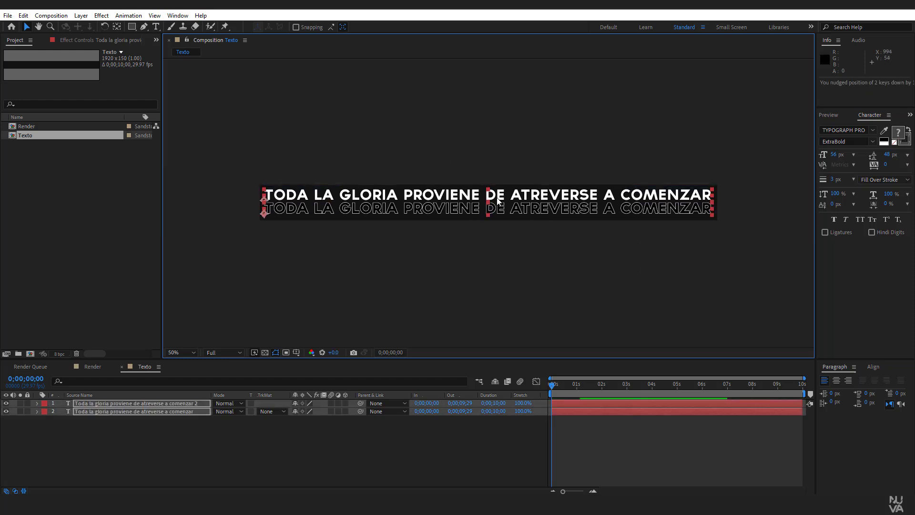
{"action": "scroll", "coordinate": [596, 158], "scroll_direction": "up", "scroll_amount": 1}
{"action": "key", "text": "Up"}
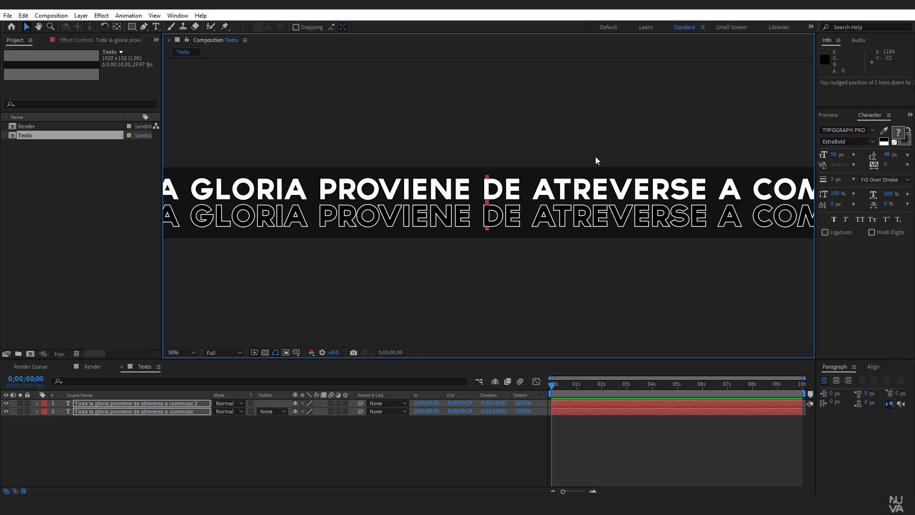
{"action": "scroll", "coordinate": [595, 160], "scroll_direction": "down", "scroll_amount": 1}
{"action": "left_click", "coordinate": [424, 307]}
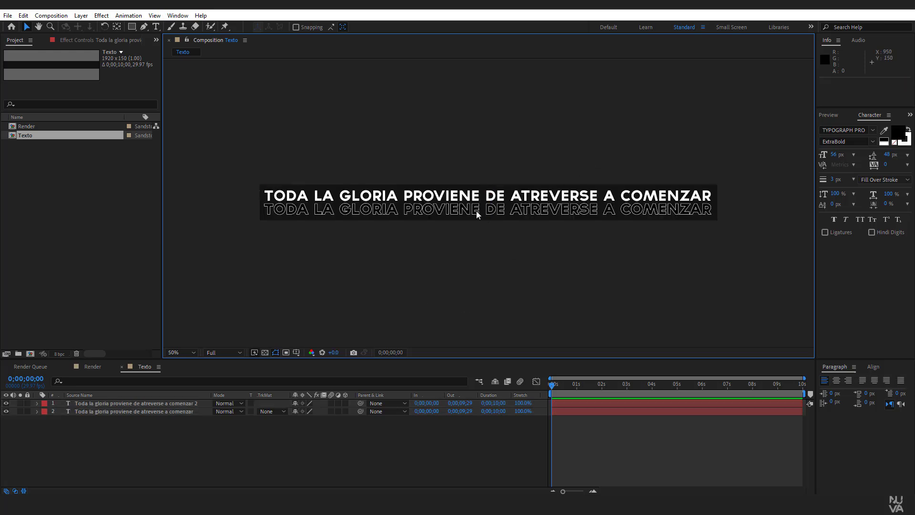
- Create a composition named "Motion Tile" using the HDTV 1080 29.97 preset
{"action": "left_click", "coordinate": [51, 16]}
{"action": "left_click", "coordinate": [72, 27]}
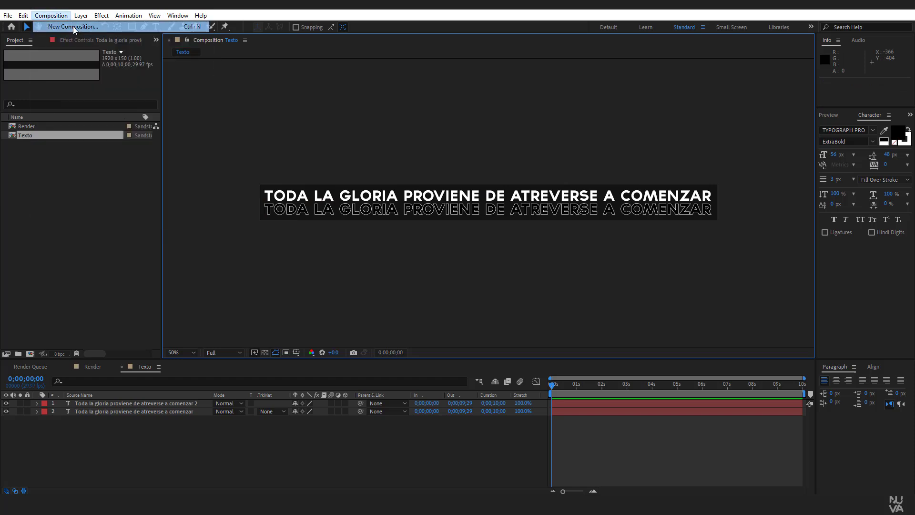
{"action": "type", "text": "Motion Tile"}
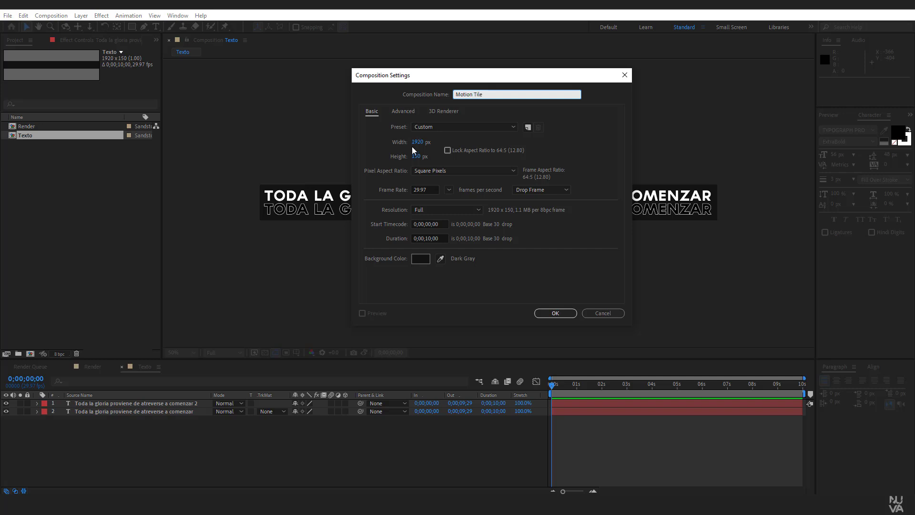
{"action": "left_click", "coordinate": [510, 128]}
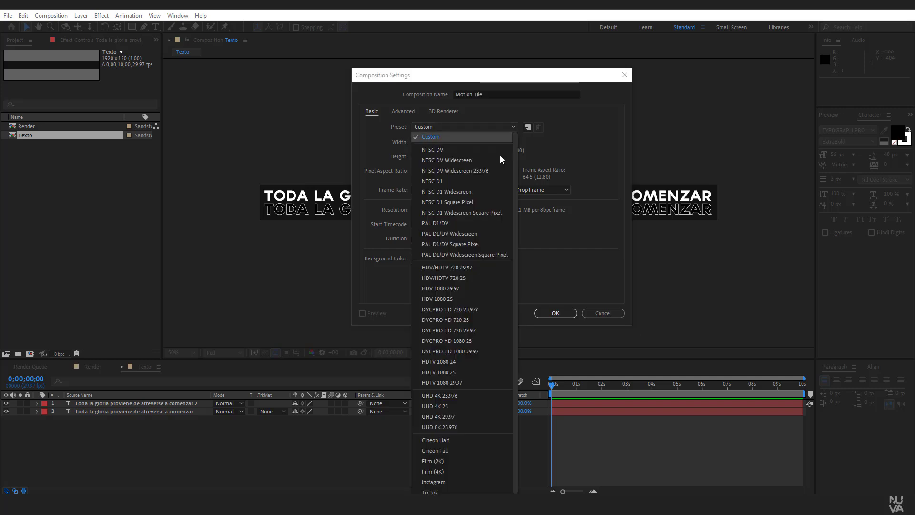
{"action": "left_click", "coordinate": [467, 382]}
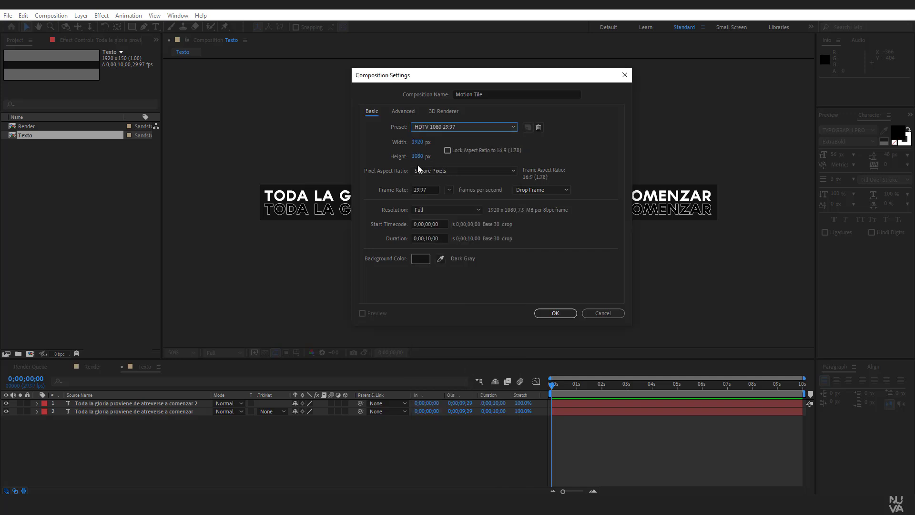
{"action": "left_click", "coordinate": [552, 313]}
- Place the Texto composition as a layer at the center of the Motion Tile composition
{"action": "left_click", "coordinate": [24, 144]}
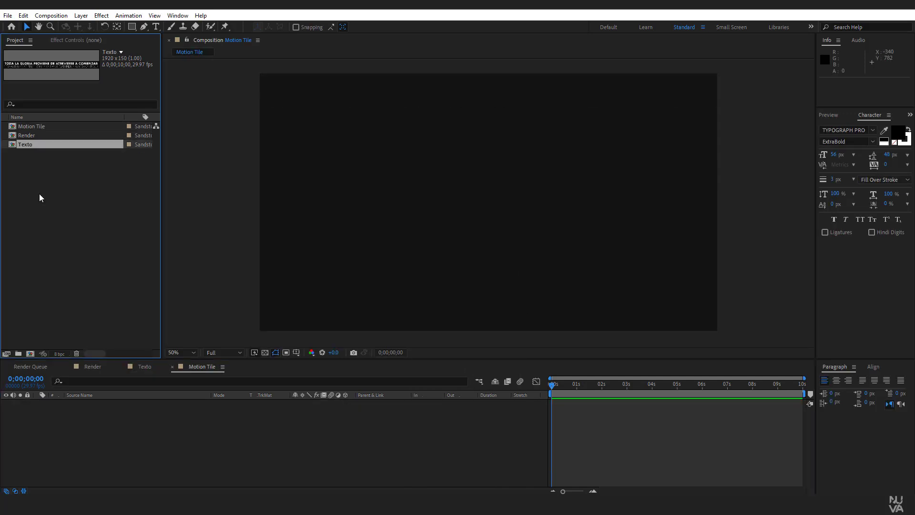
{"action": "left_click_drag", "start_coordinate": [25, 146], "coordinate": [490, 205]}
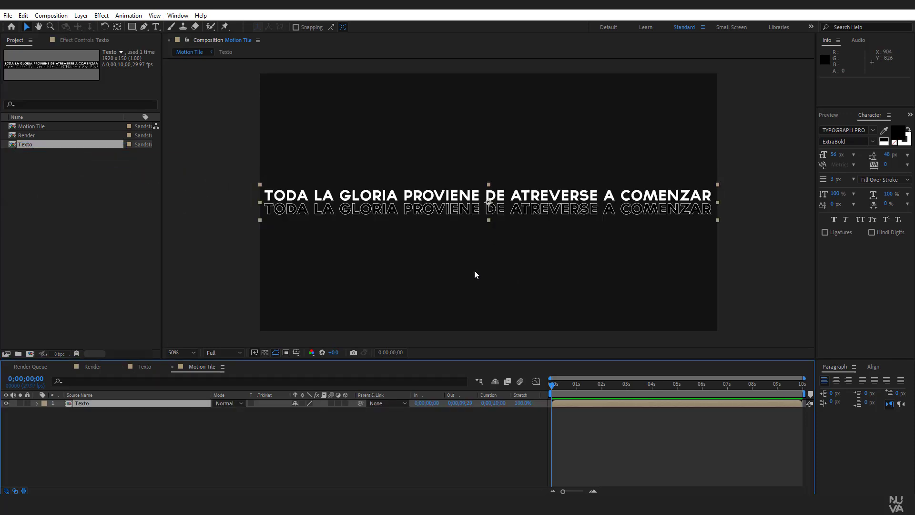
- Find the Motion Tile effect and apply it to the Texto layer in the Motion Tile composition
{"action": "left_click", "coordinate": [909, 115]}
{"action": "left_click", "coordinate": [885, 127]}
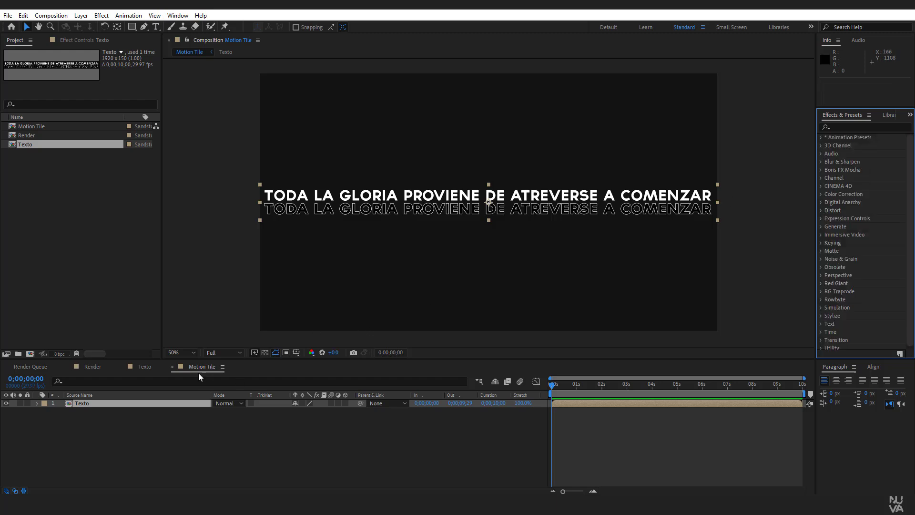
{"action": "left_click", "coordinate": [840, 127]}
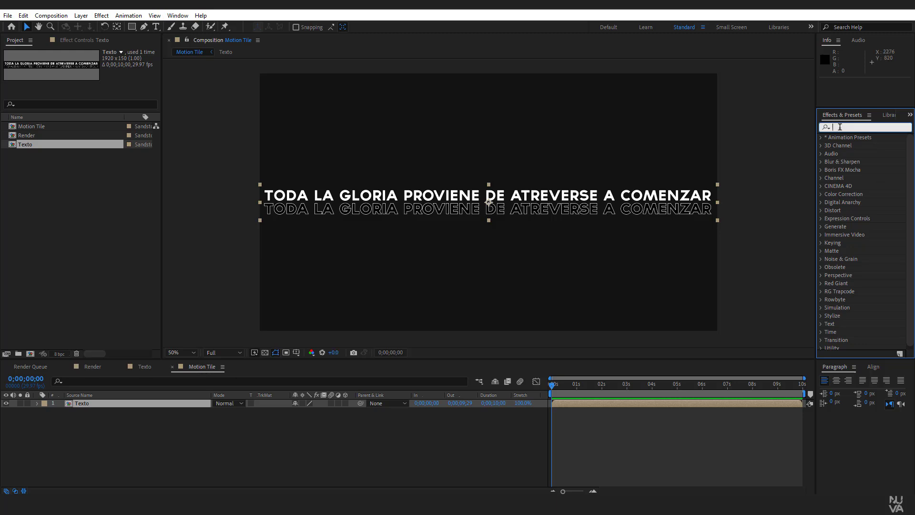
{"action": "type", "text": "motion t"}
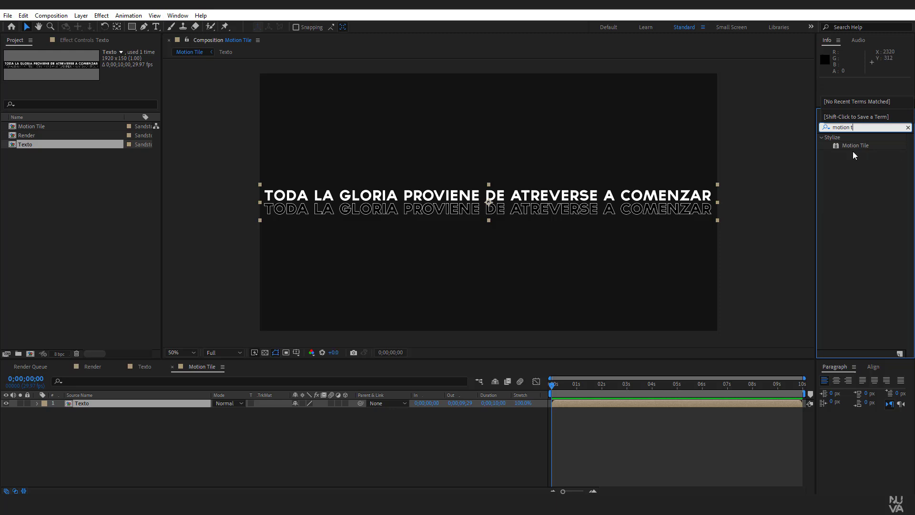
{"action": "left_click_drag", "start_coordinate": [861, 148], "coordinate": [102, 403]}
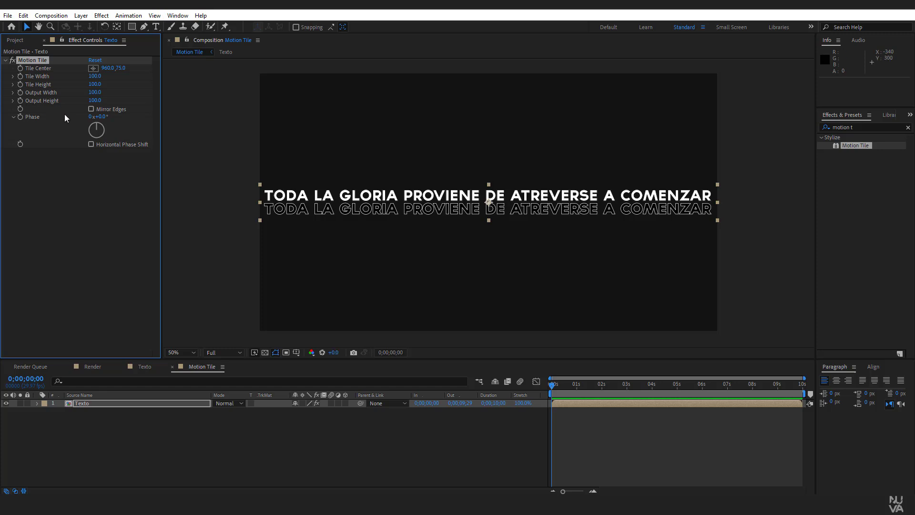
- Set the Motion Tile effect's output height to 830, and try Mirror Edges before turning it back off
{"action": "left_click_drag", "start_coordinate": [93, 101], "coordinate": [122, 98]}
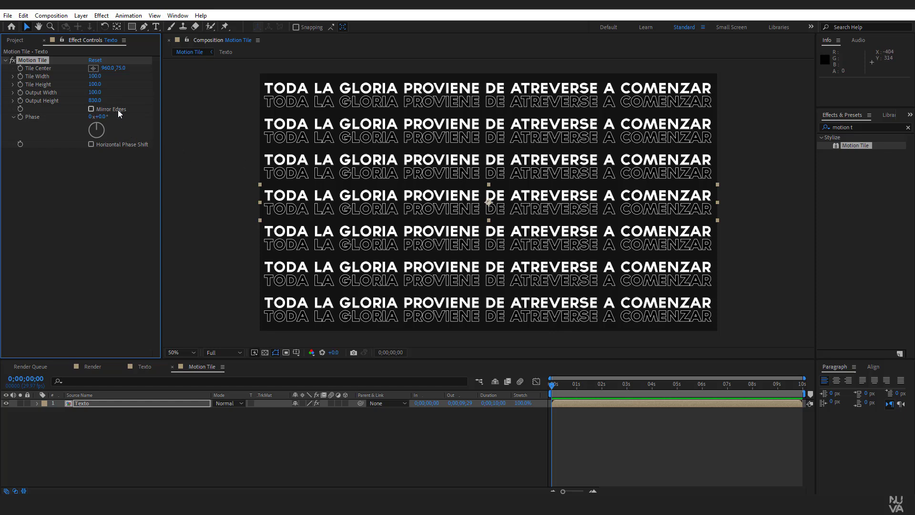
{"action": "left_click", "coordinate": [92, 109]}
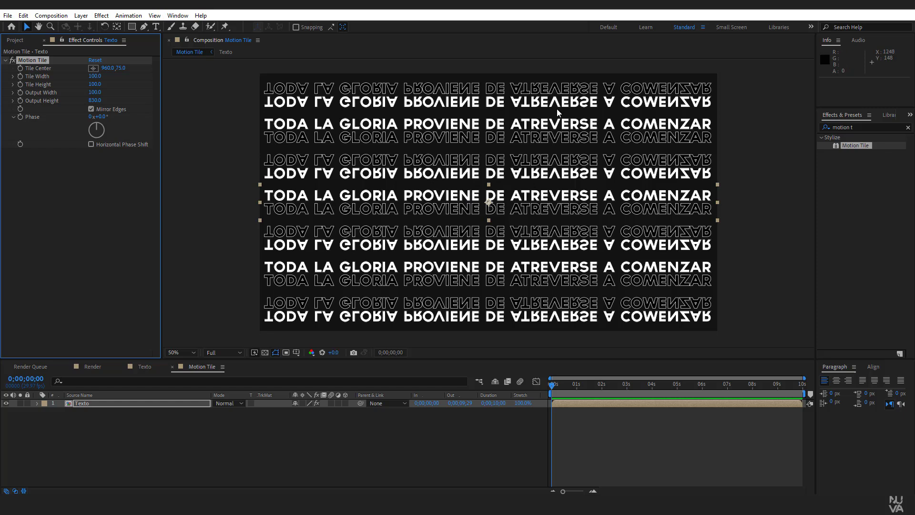
{"action": "left_click", "coordinate": [90, 109]}
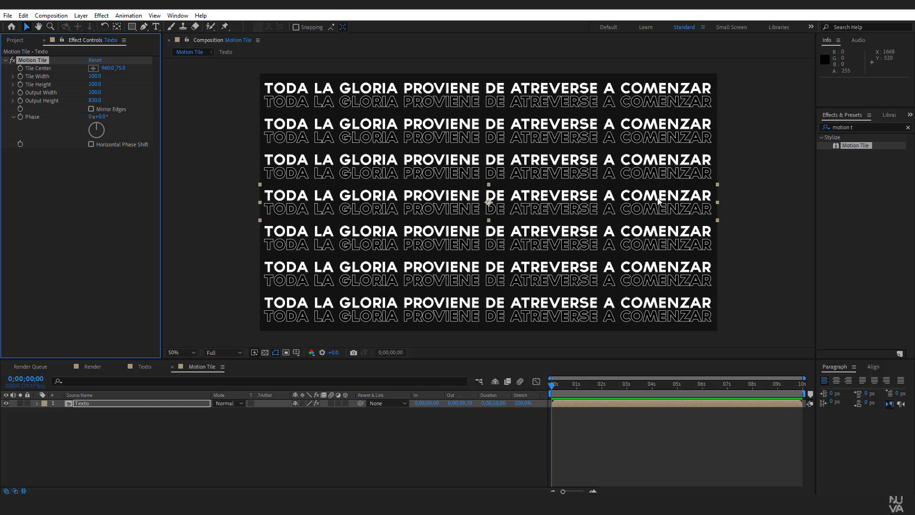
- Create a composition named "Animation" with the HDTV 1080 29.97 preset and a 10-second duration
{"action": "left_click", "coordinate": [53, 15]}
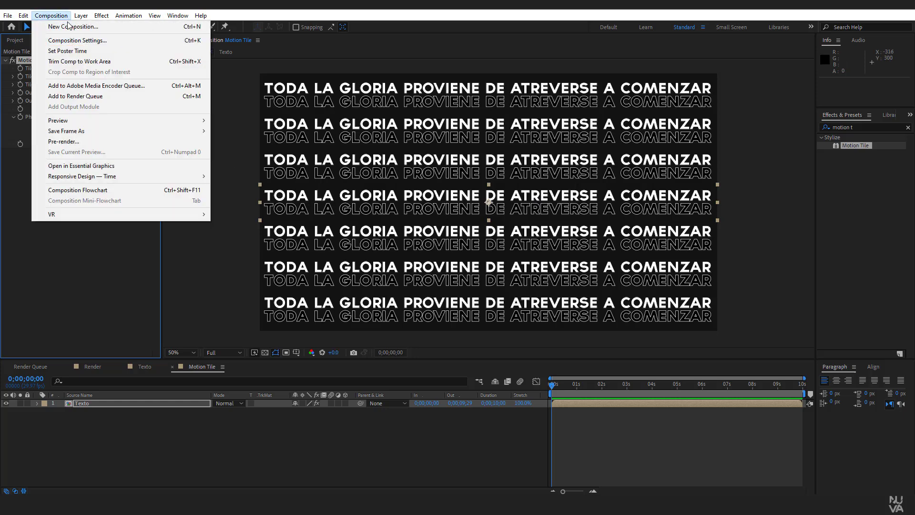
{"action": "left_click", "coordinate": [72, 26]}
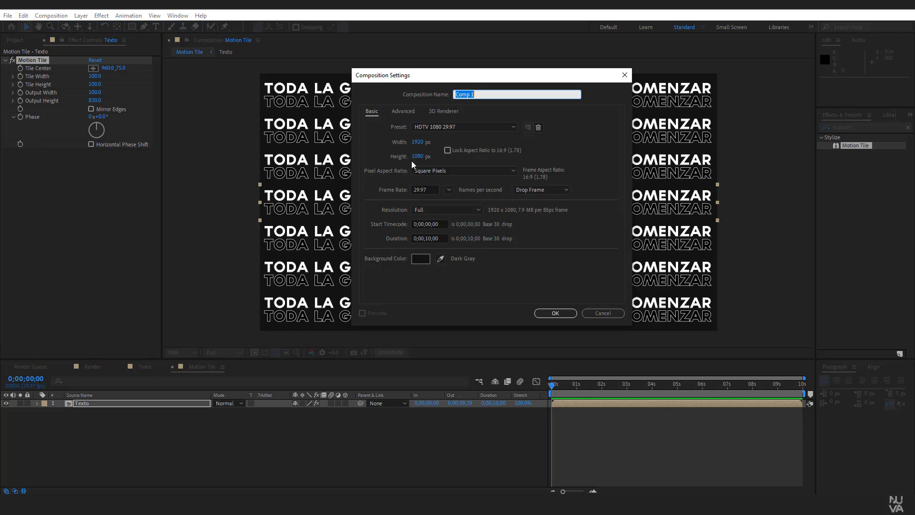
{"action": "type", "text": "Animation"}
{"action": "left_click", "coordinate": [552, 313]}
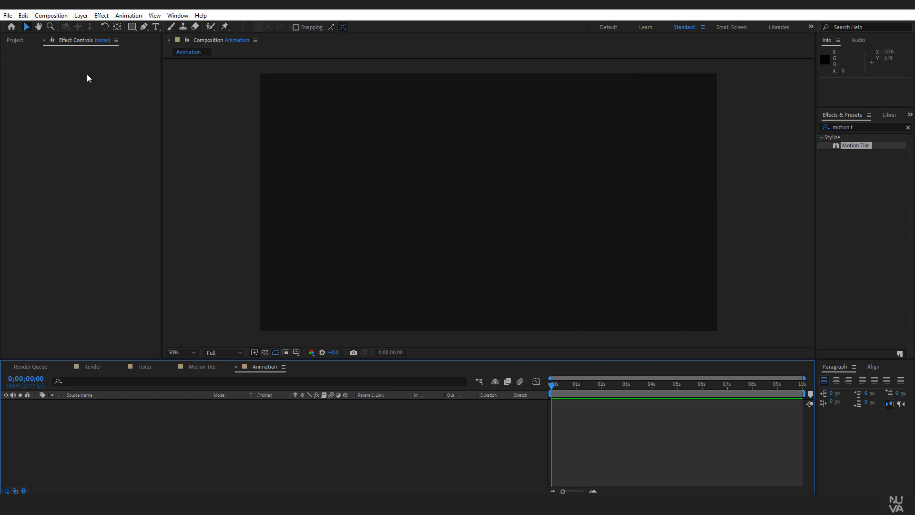
- Create a composition named "Alpha" with the HDTV 1080 29.97 preset and a 10-second duration
{"action": "left_click", "coordinate": [59, 16]}
{"action": "left_click", "coordinate": [65, 28]}
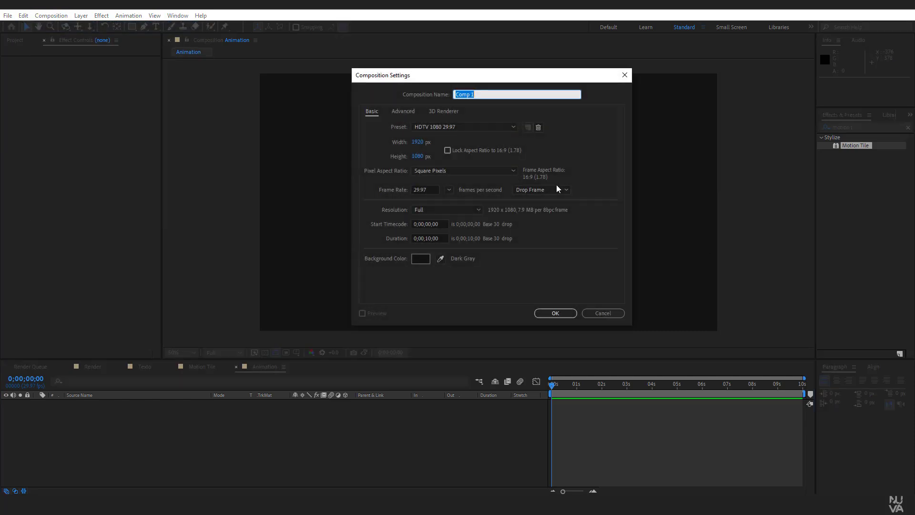
{"action": "type", "text": "Alpha"}
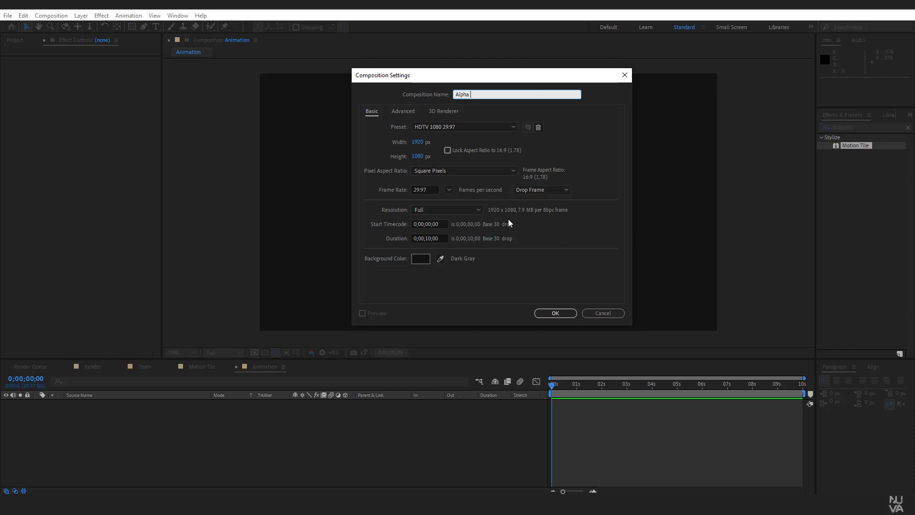
{"action": "left_click", "coordinate": [551, 313]}
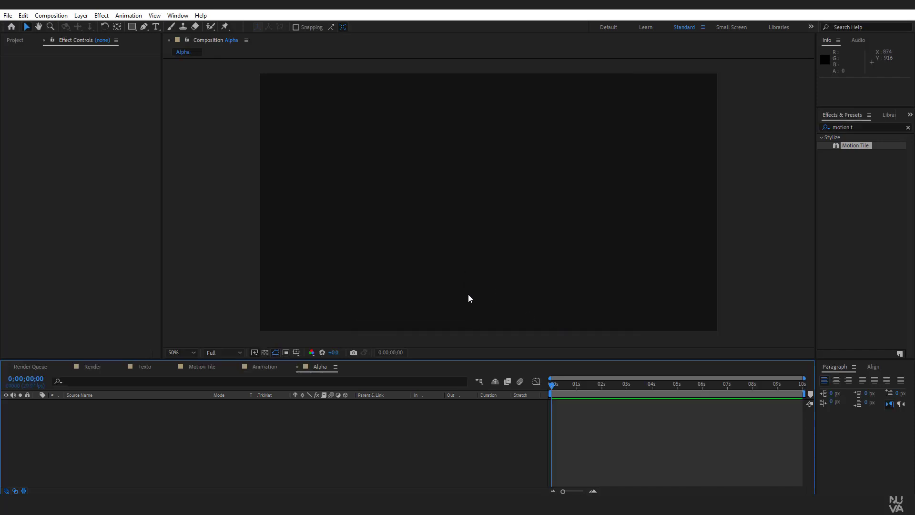
{"action": "left_click", "coordinate": [81, 15]}
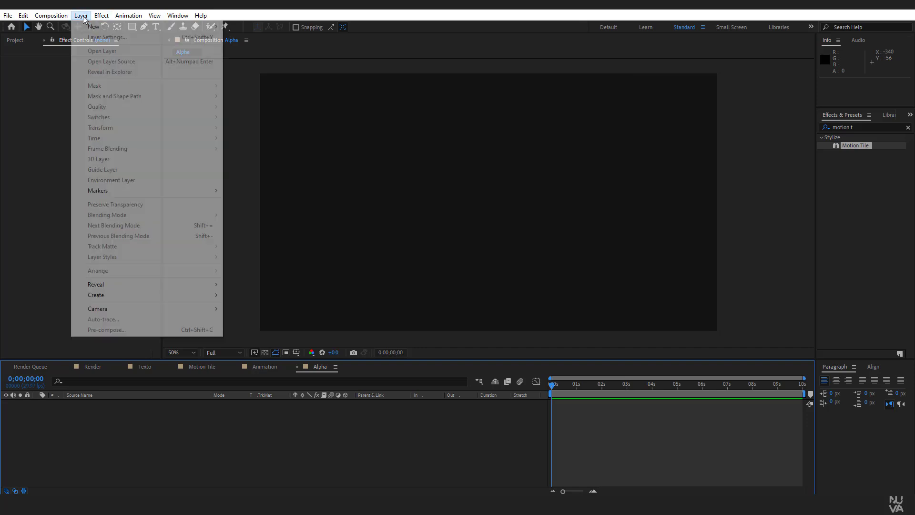
{"action": "mouse_move", "coordinate": [210, 28]}
{"action": "left_click", "coordinate": [263, 39]}
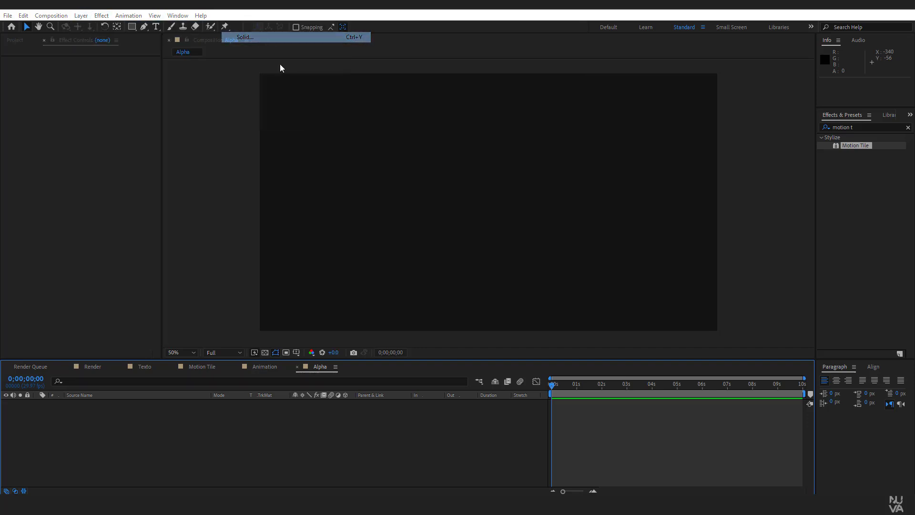
{"action": "type", "text": "BG"}
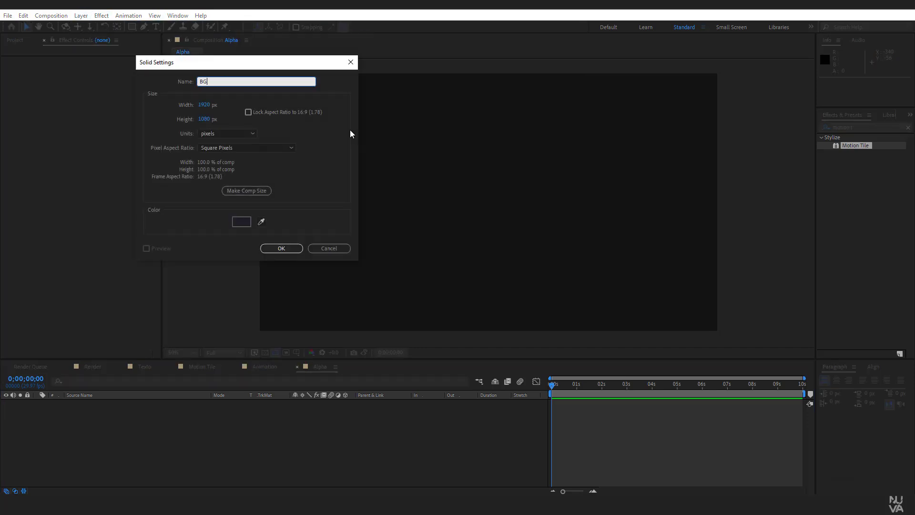
{"action": "left_click", "coordinate": [242, 222]}
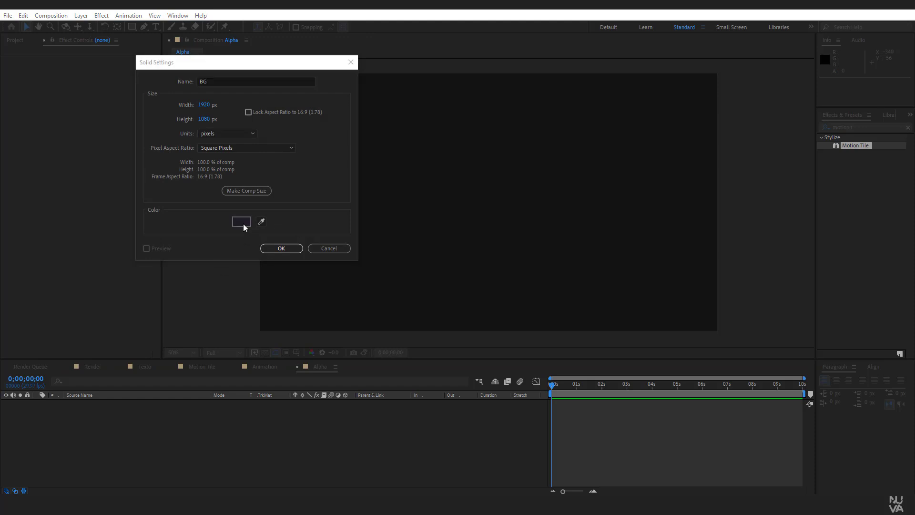
{"action": "mouse_move", "coordinate": [213, 100]}
{"action": "left_mouse_down"}
{"action": "mouse_move", "coordinate": [421, 138]}
{"action": "mouse_move", "coordinate": [503, 123]}
{"action": "left_mouse_up"}
{"action": "left_click_drag", "start_coordinate": [452, 253], "coordinate": [334, 264]}
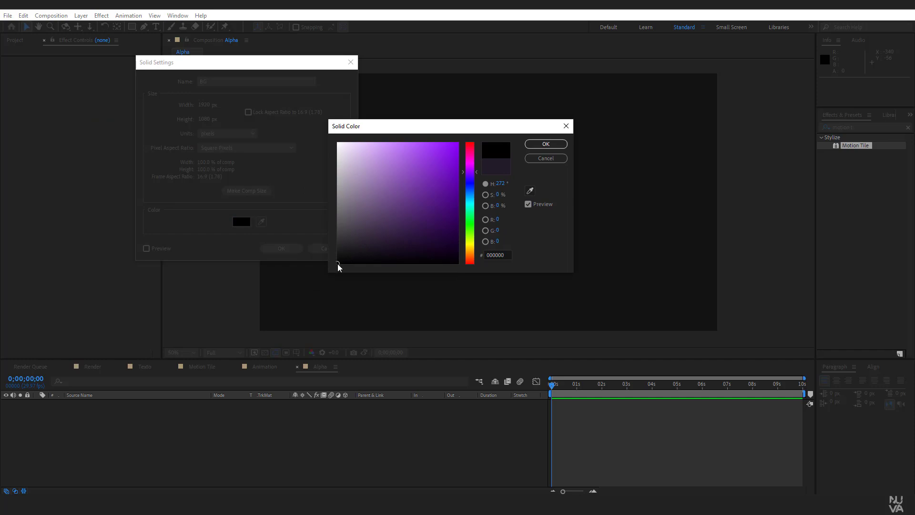
{"action": "left_click", "coordinate": [545, 144]}
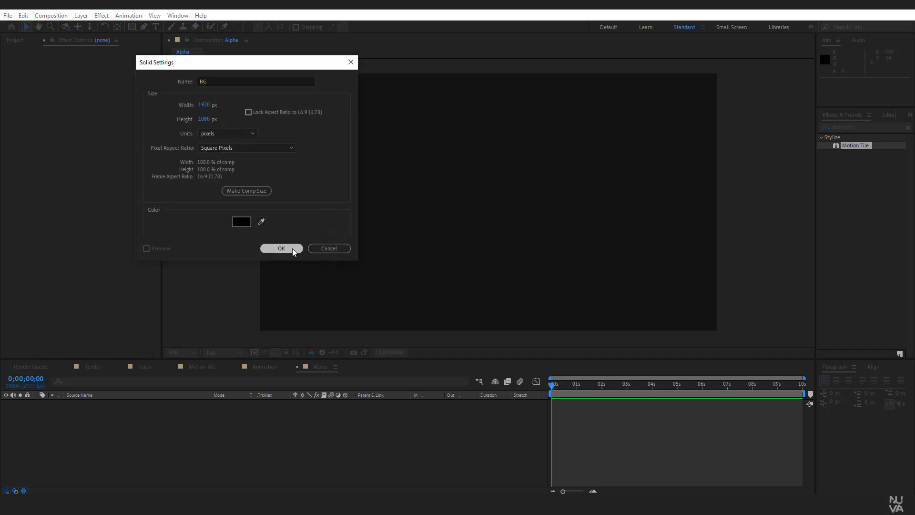
{"action": "left_click", "coordinate": [292, 248]}
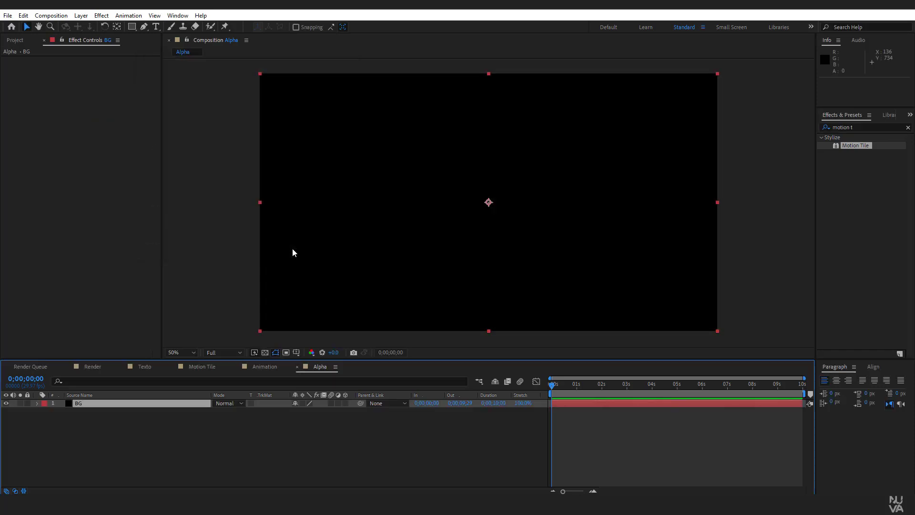
{"action": "left_click", "coordinate": [27, 403]}
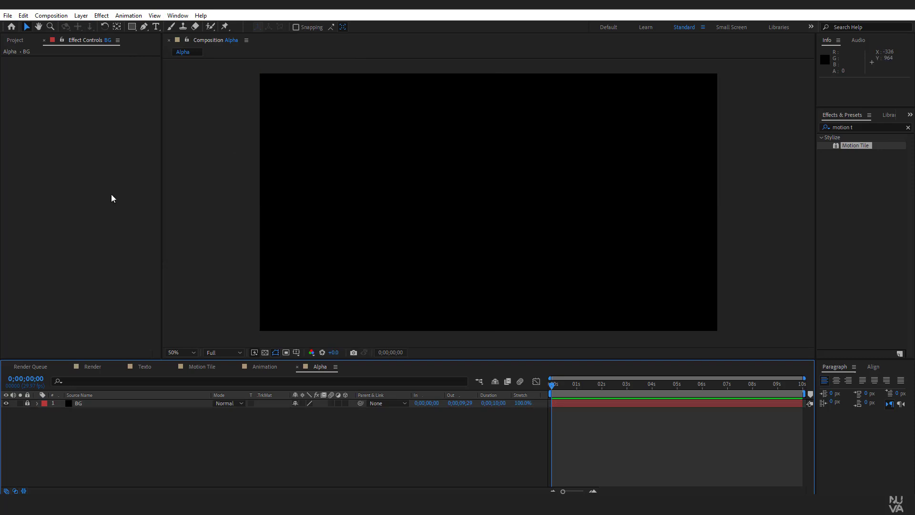
- Add a second black 1920 x 1080 px solid named "weves" above the BG layer
{"action": "left_click", "coordinate": [81, 16]}
{"action": "mouse_move", "coordinate": [162, 28]}
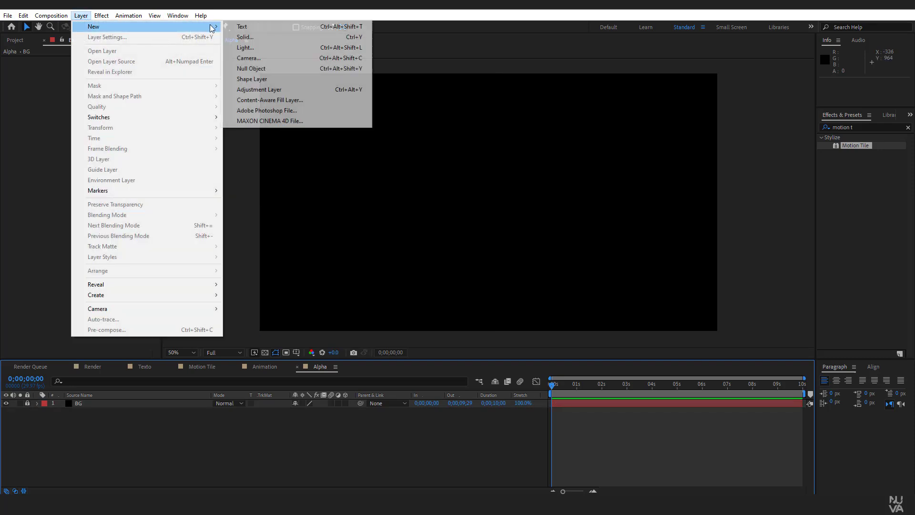
{"action": "left_click", "coordinate": [271, 40]}
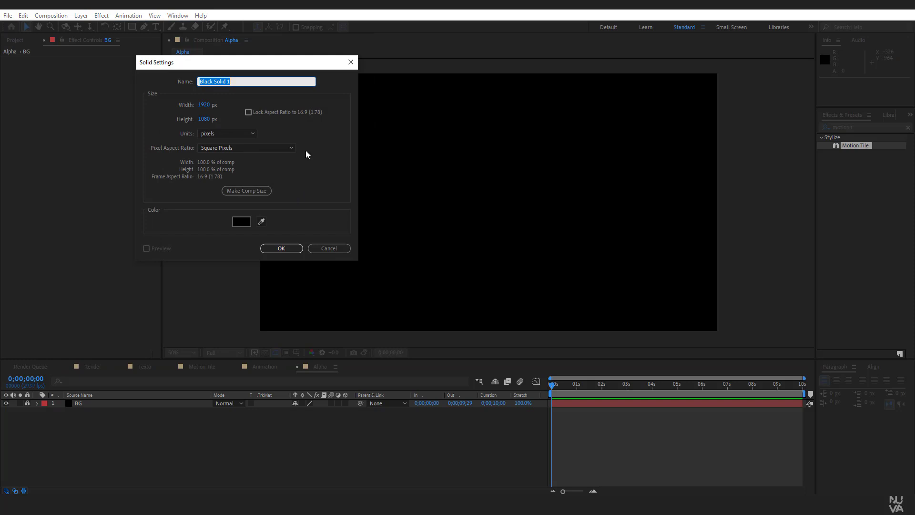
{"action": "left_click_drag", "start_coordinate": [282, 64], "coordinate": [474, 94]}
{"action": "type", "text": "weves"}
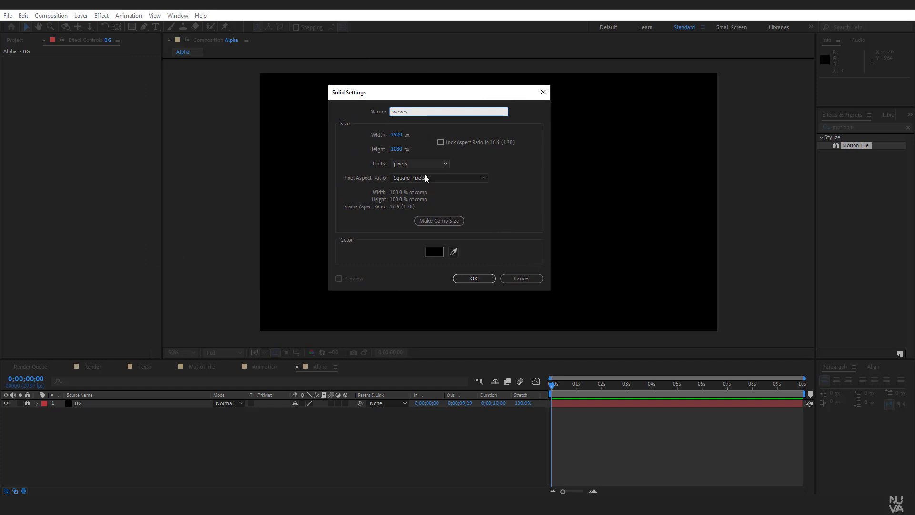
{"action": "left_click", "coordinate": [489, 279]}
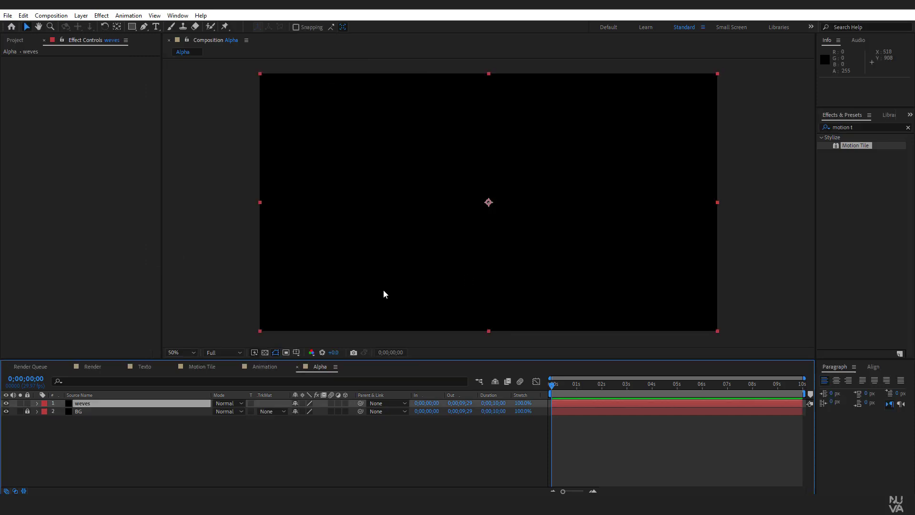
- Apply the Radio Waves effect to the weves layer and preview the animation from the start
{"action": "left_click", "coordinate": [858, 128]}
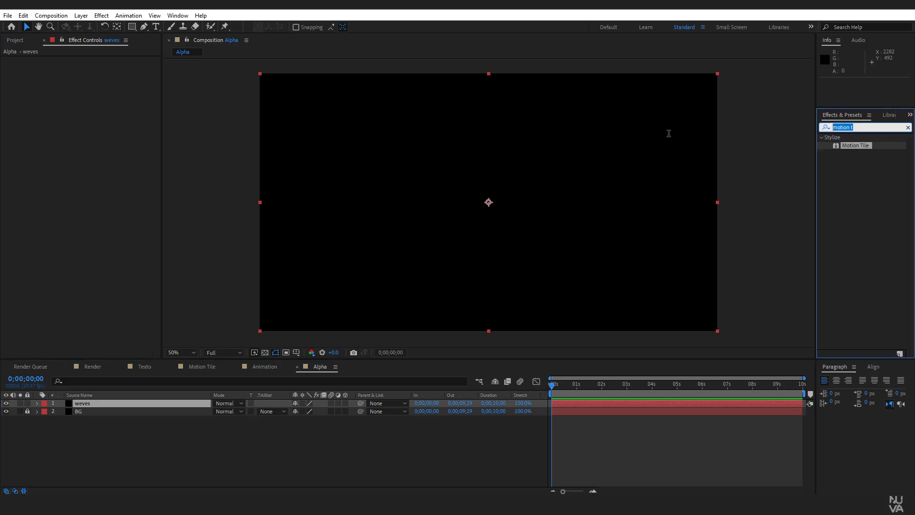
{"action": "type", "text": "radio"}
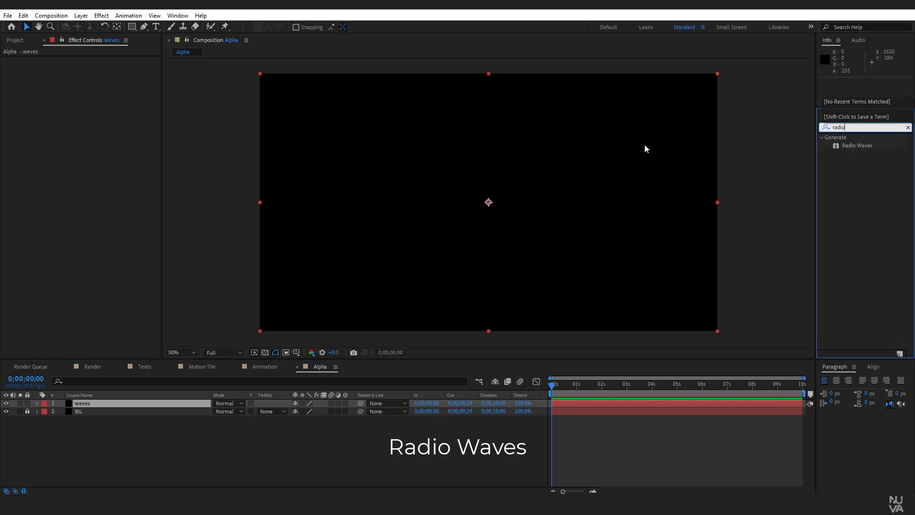
{"action": "left_click_drag", "start_coordinate": [851, 144], "coordinate": [93, 403]}
{"action": "mouse_move", "coordinate": [552, 384]}
{"action": "left_mouse_down"}
{"action": "mouse_move", "coordinate": [585, 383]}
{"action": "mouse_move", "coordinate": [547, 390]}
{"action": "left_mouse_up"}
{"action": "key", "text": "space"}
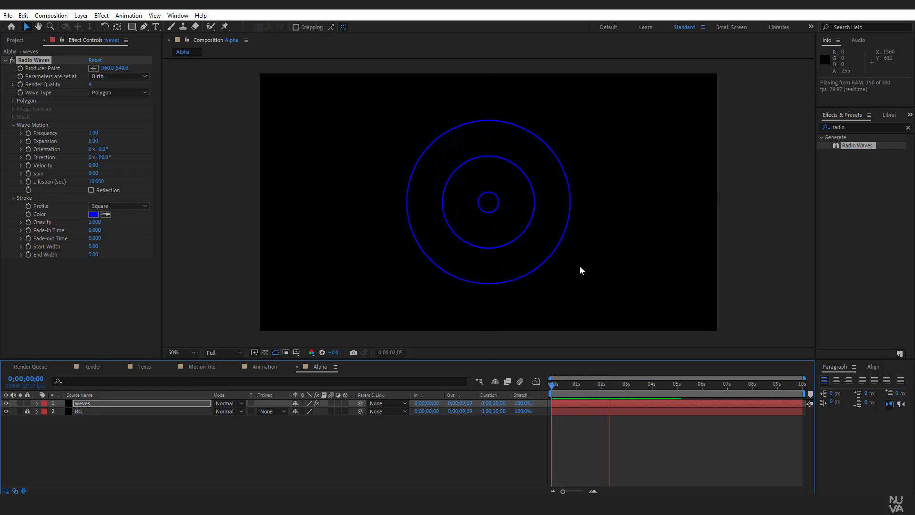
{"action": "key", "text": "space"}
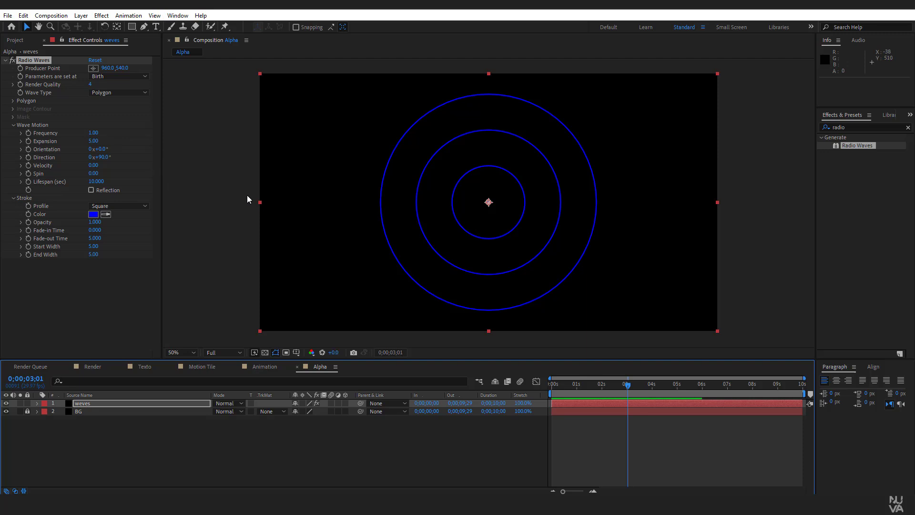
- Change the stroke color of the radio waves to white (FFFFFF)
{"action": "left_click", "coordinate": [93, 215]}
{"action": "left_click_drag", "start_coordinate": [371, 171], "coordinate": [336, 140]}
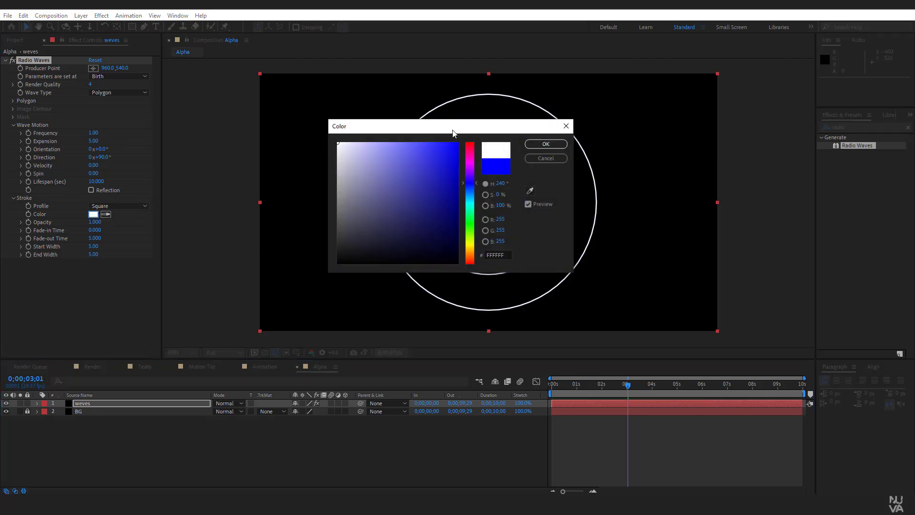
{"action": "left_click", "coordinate": [545, 144]}
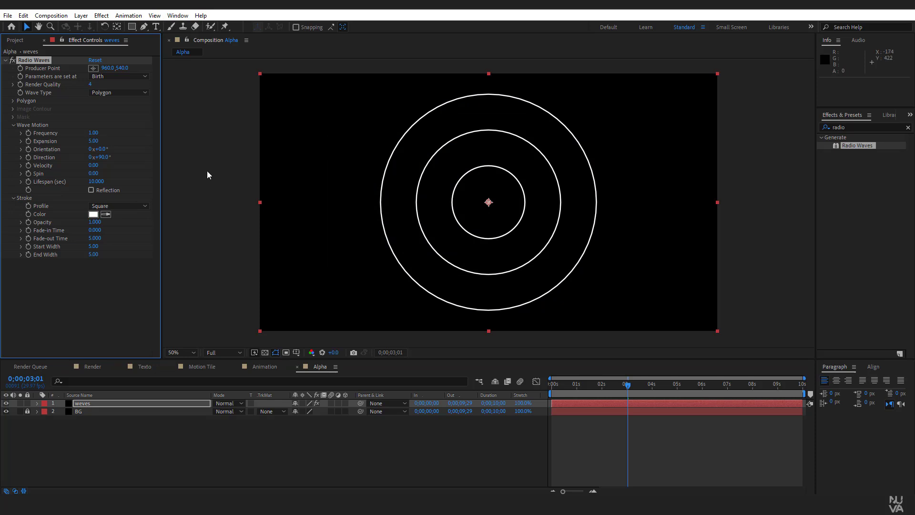
- Set the Radio Waves frequency to 0.75 and check the ring spacing along the timeline up to 0;00;03;14
{"action": "left_click", "coordinate": [93, 133]}
{"action": "type", "text": "0.75"}
{"action": "left_click", "coordinate": [125, 138]}
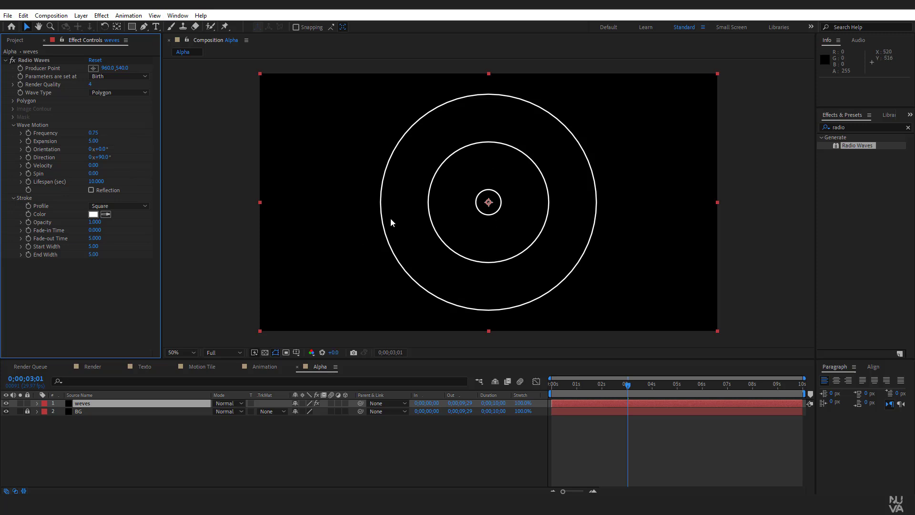
{"action": "left_click_drag", "start_coordinate": [559, 388], "coordinate": [639, 386]}
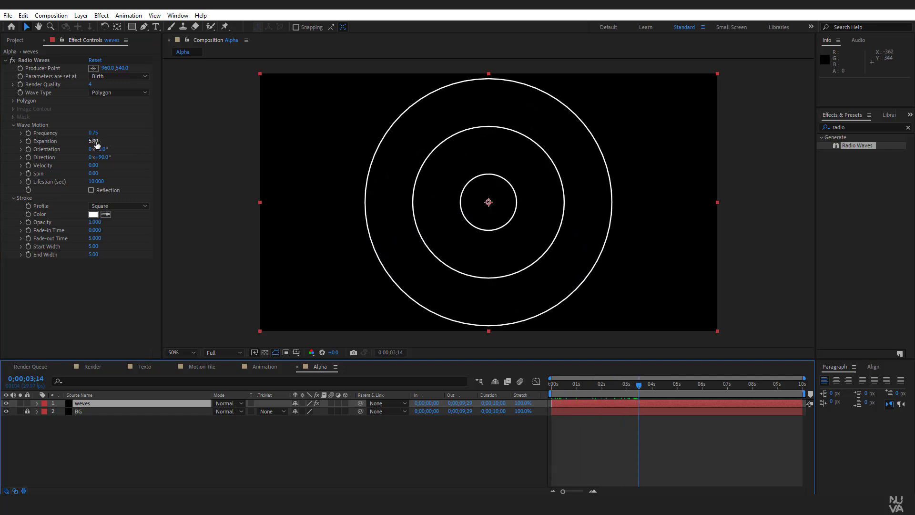
- Try a different wave frequency, undo it, and set the Radio Waves expansion to 6.00
{"action": "left_click_drag", "start_coordinate": [92, 132], "coordinate": [110, 132]}
{"action": "key", "text": "ctrl+z"}
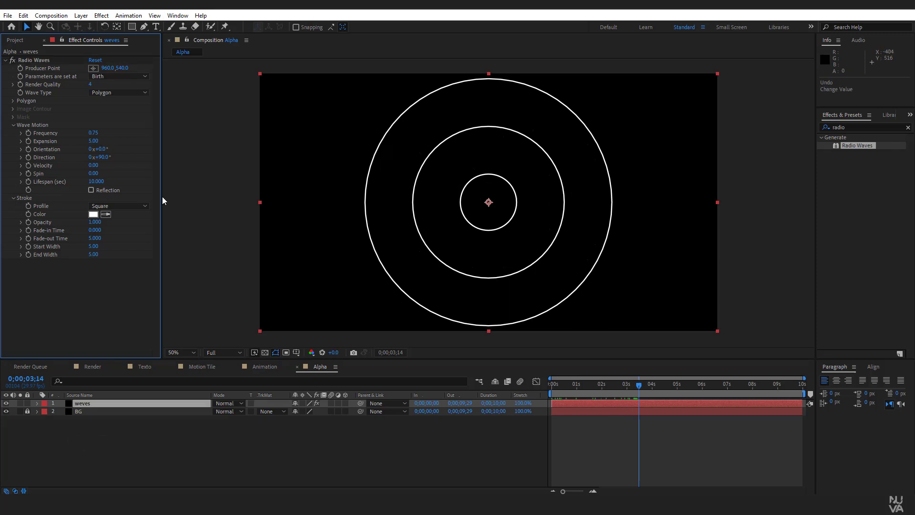
{"action": "left_click", "coordinate": [93, 141]}
{"action": "key", "text": "Return"}
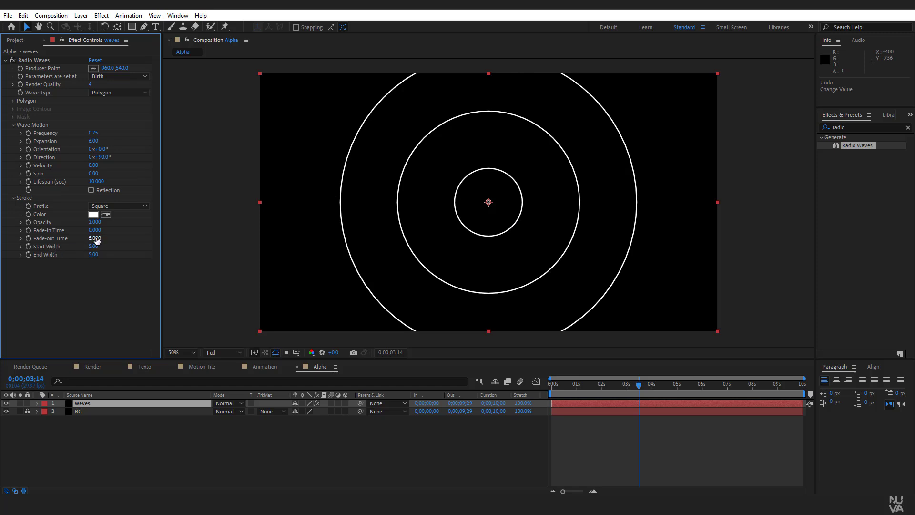
- Set the Radio Waves stroke's fade-out time to 0 and its start and end widths to 100, and preview from the start
{"action": "left_click_drag", "start_coordinate": [78, 239], "coordinate": [20, 245]}
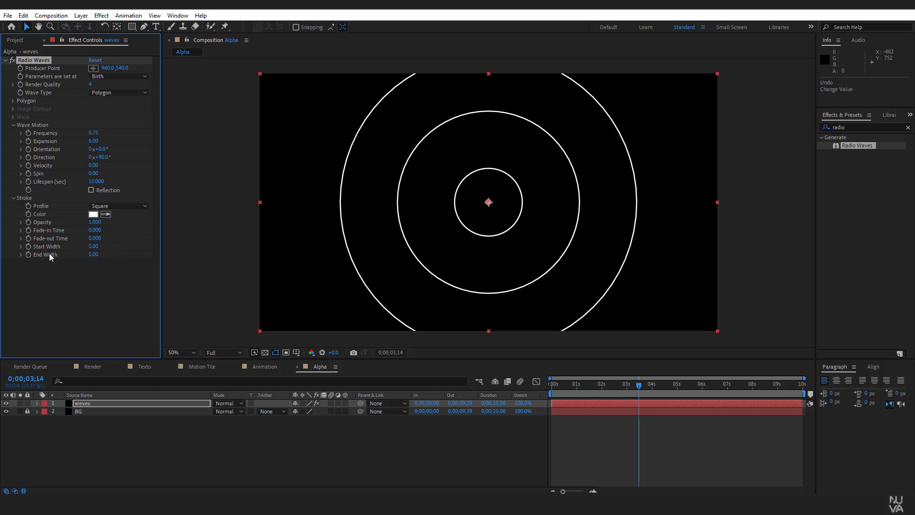
{"action": "left_click_drag", "start_coordinate": [93, 247], "coordinate": [344, 275]}
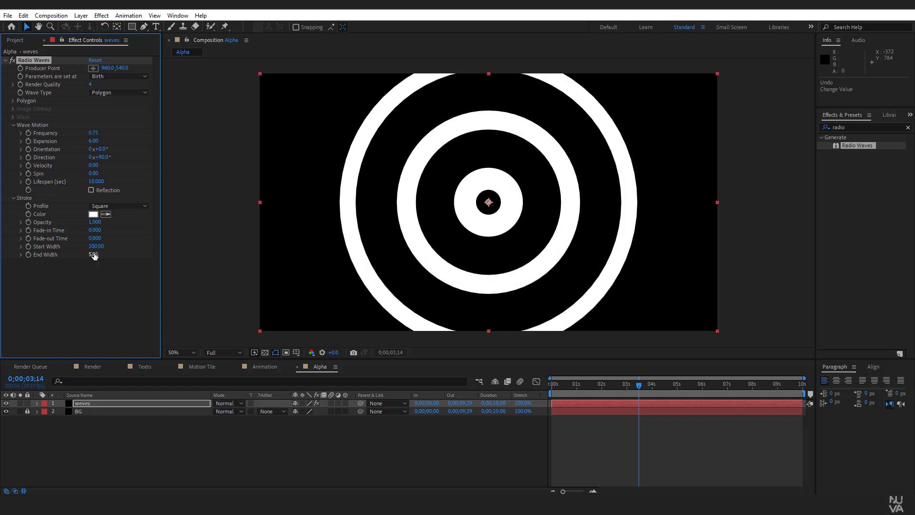
{"action": "left_click_drag", "start_coordinate": [94, 254], "coordinate": [548, 228]}
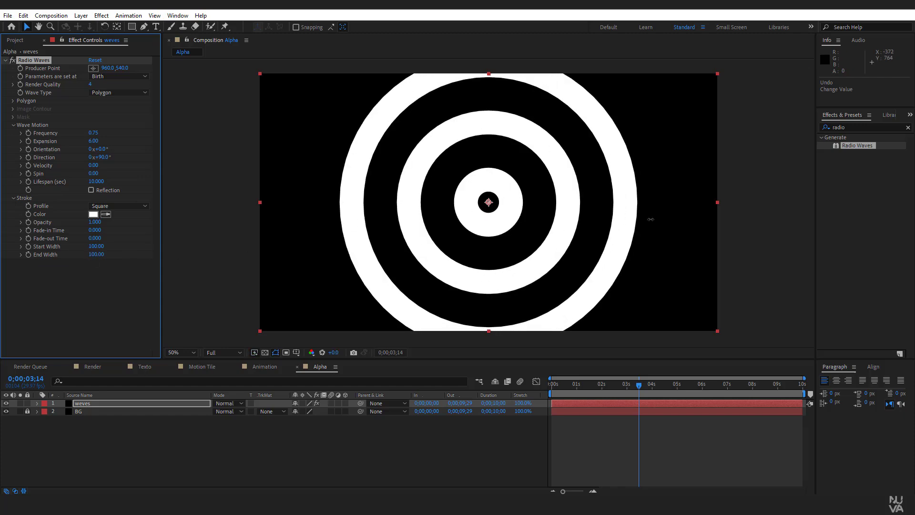
{"action": "key", "text": "Home"}
{"action": "key", "text": "space"}
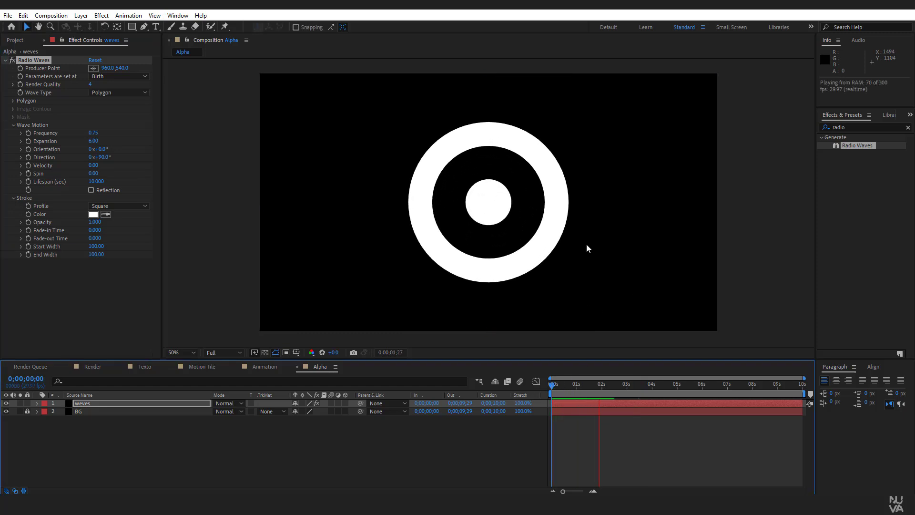
{"action": "key", "text": "space"}
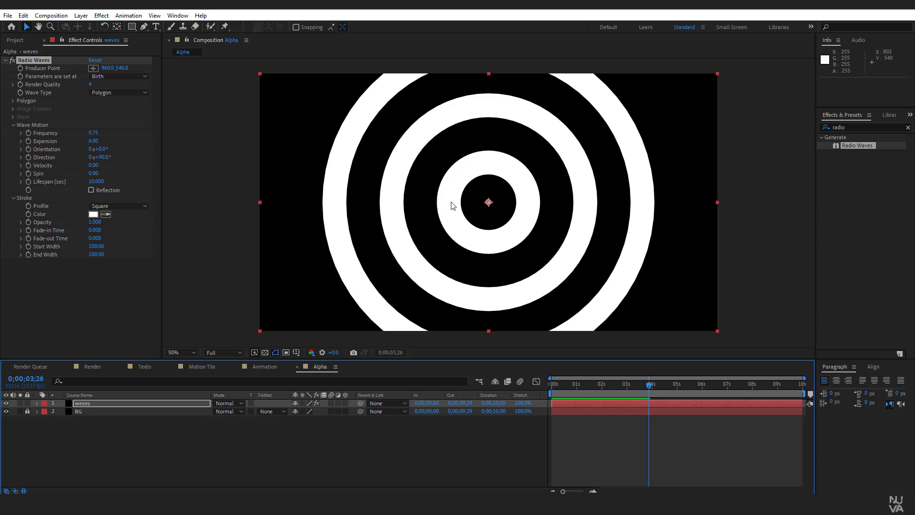
- Create an adjustment layer in the Alpha composition and name it blur
{"action": "right_click", "coordinate": [174, 431]}
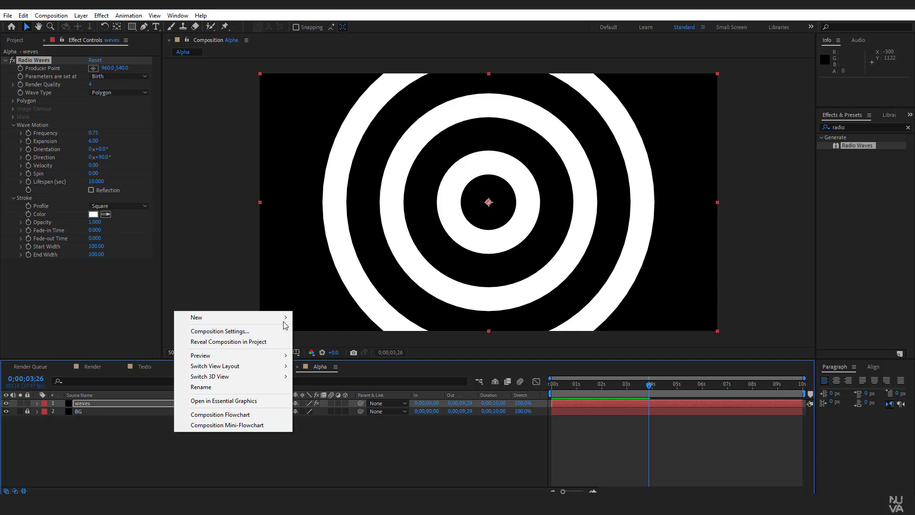
{"action": "mouse_move", "coordinate": [205, 317]}
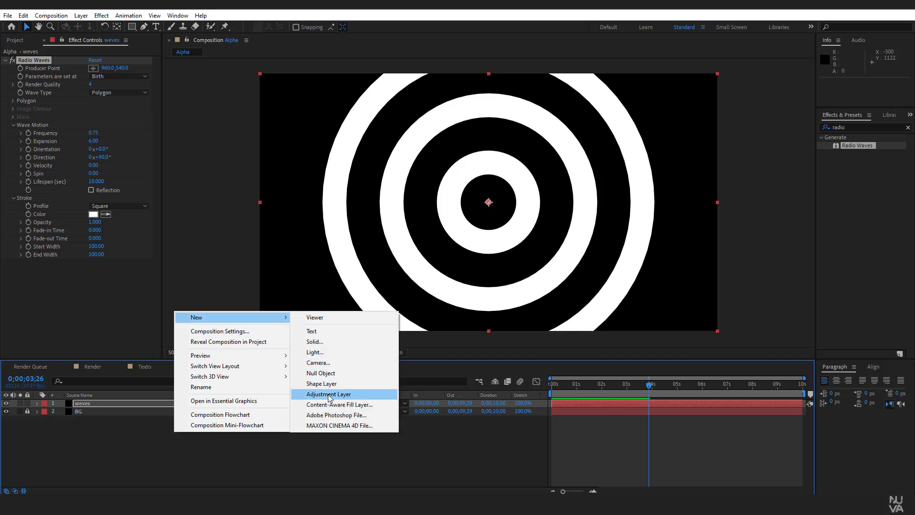
{"action": "left_click", "coordinate": [328, 393]}
{"action": "key", "text": "Return"}
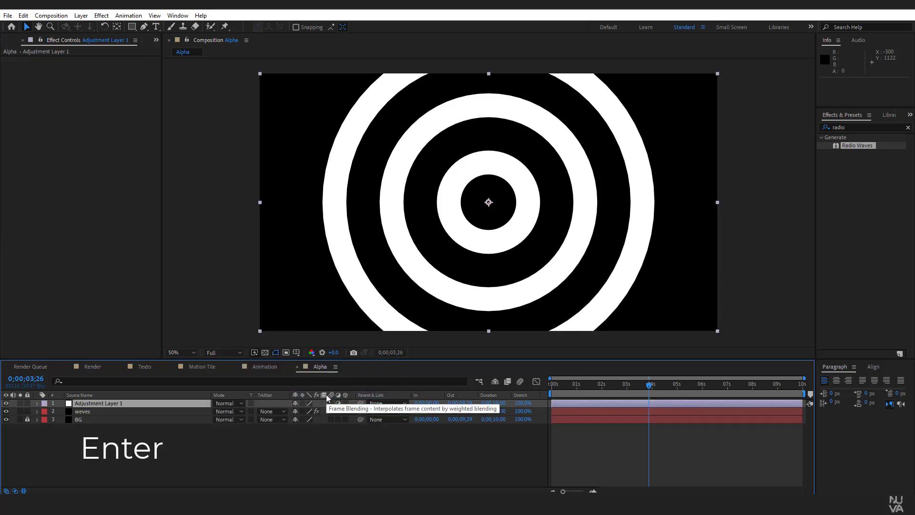
{"action": "type", "text": "blur"}
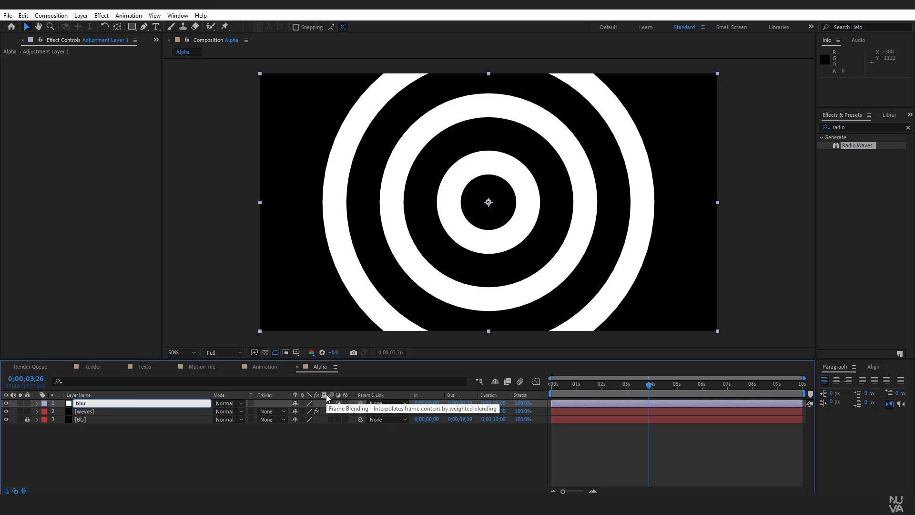
{"action": "left_click", "coordinate": [865, 128]}
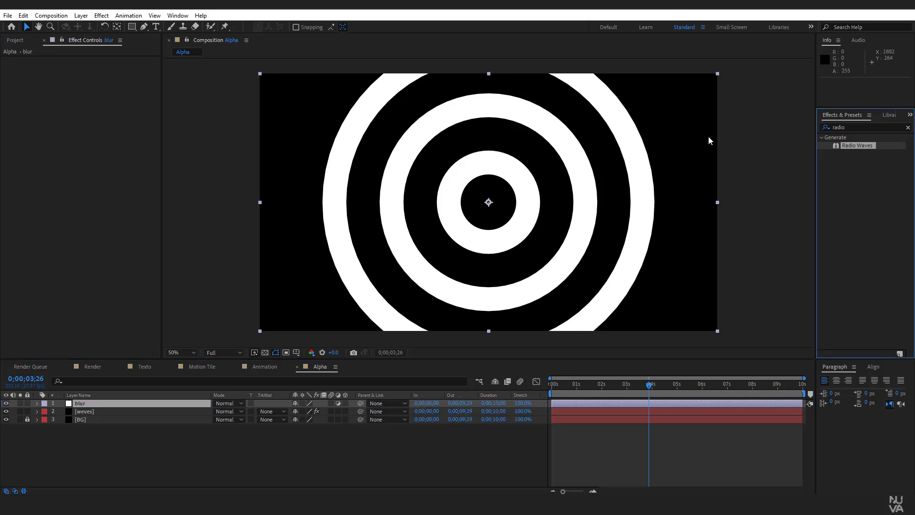
- Find the Fast Box Blur effect and apply it to the blur adjustment layer
{"action": "left_click", "coordinate": [851, 127]}
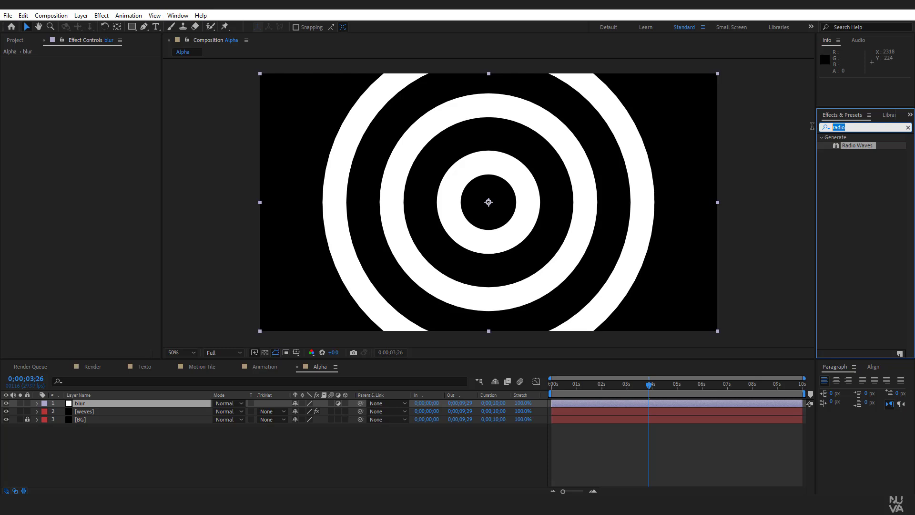
{"action": "type", "text": "blur"}
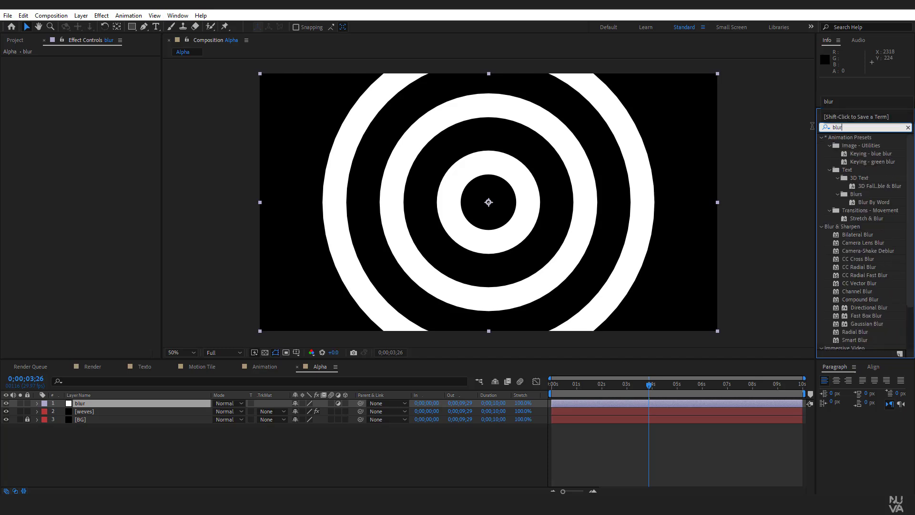
{"action": "scroll", "coordinate": [874, 286], "scroll_direction": "down", "scroll_amount": 2}
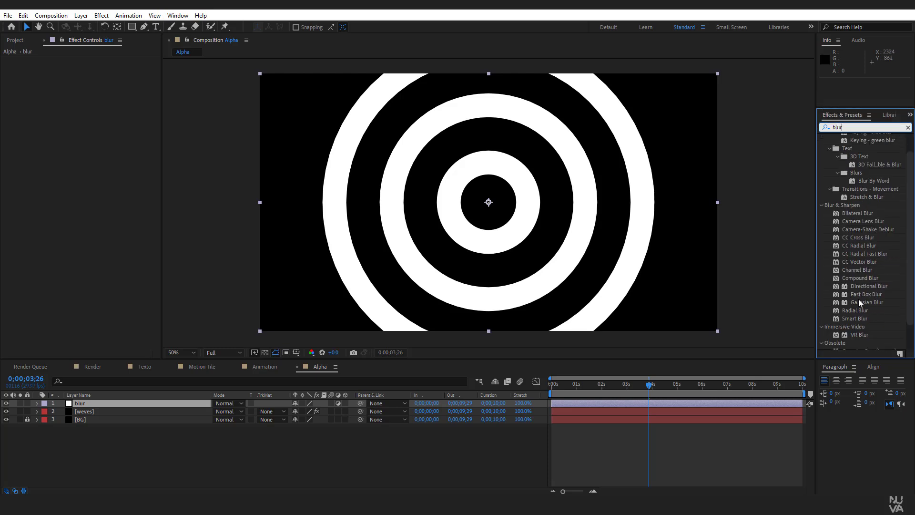
{"action": "left_click_drag", "start_coordinate": [870, 294], "coordinate": [102, 403]}
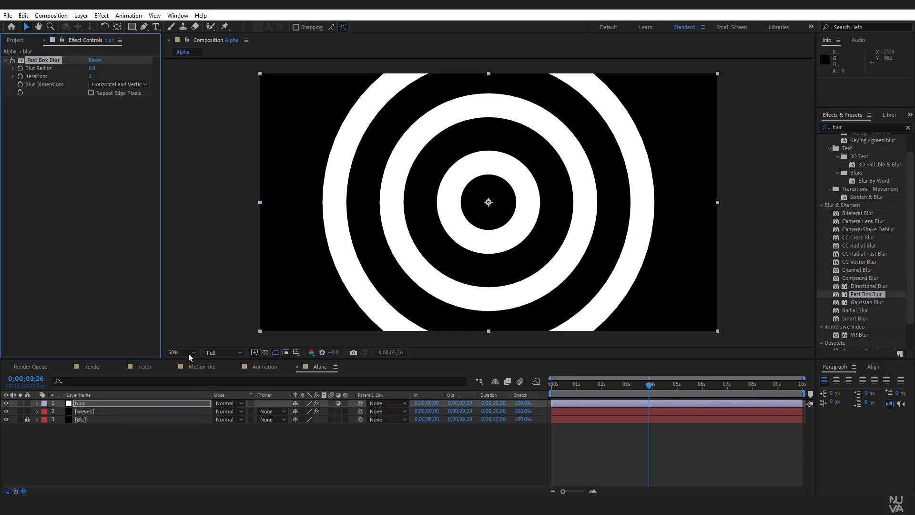
- Set the Fast Box Blur to a radius of 60 and 2 iterations with Repeat Edge Pixels enabled
{"action": "left_click", "coordinate": [91, 68]}
{"action": "type", "text": "60"}
{"action": "key", "text": "Return"}
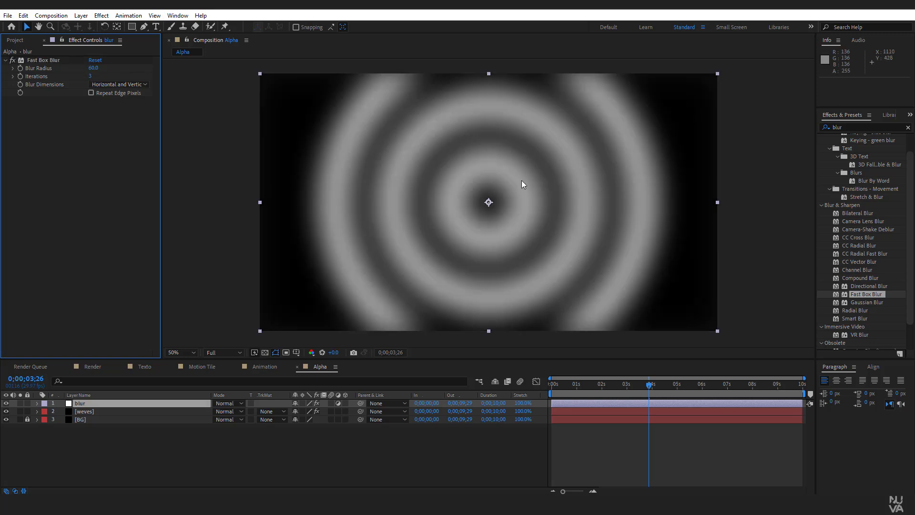
{"action": "left_click_drag", "start_coordinate": [626, 385], "coordinate": [690, 387]}
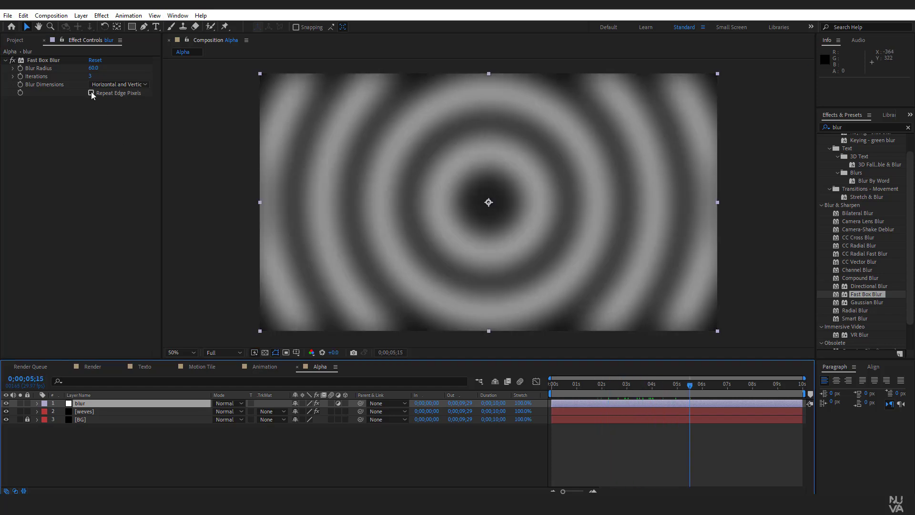
{"action": "left_click", "coordinate": [91, 93]}
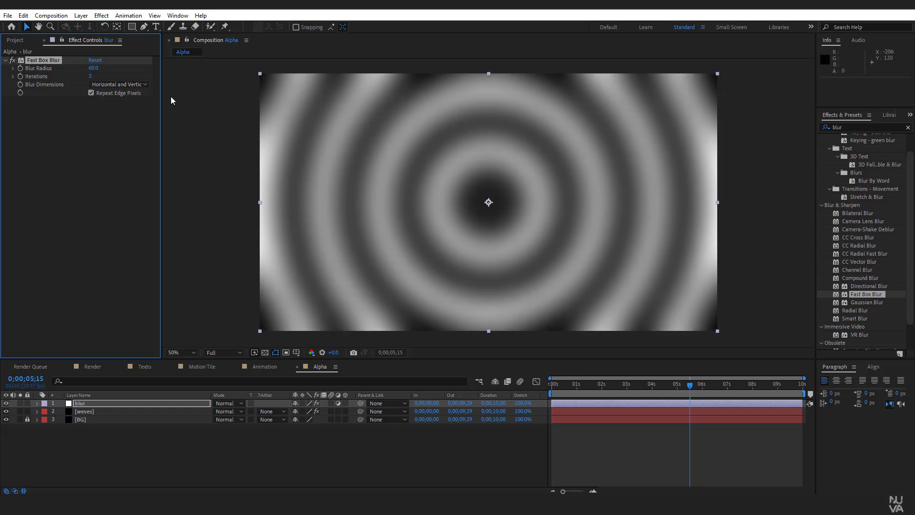
{"action": "left_click", "coordinate": [91, 77]}
{"action": "key", "text": "Return"}
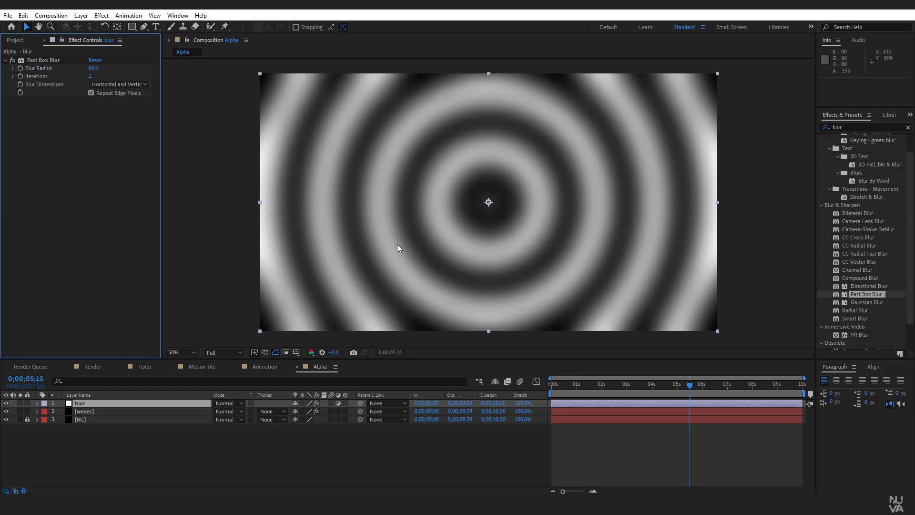
- Place the Alpha composition as a layer in the Animation composition and check its rings along the timeline up to 0;00;05;09
{"action": "left_click", "coordinate": [265, 367]}
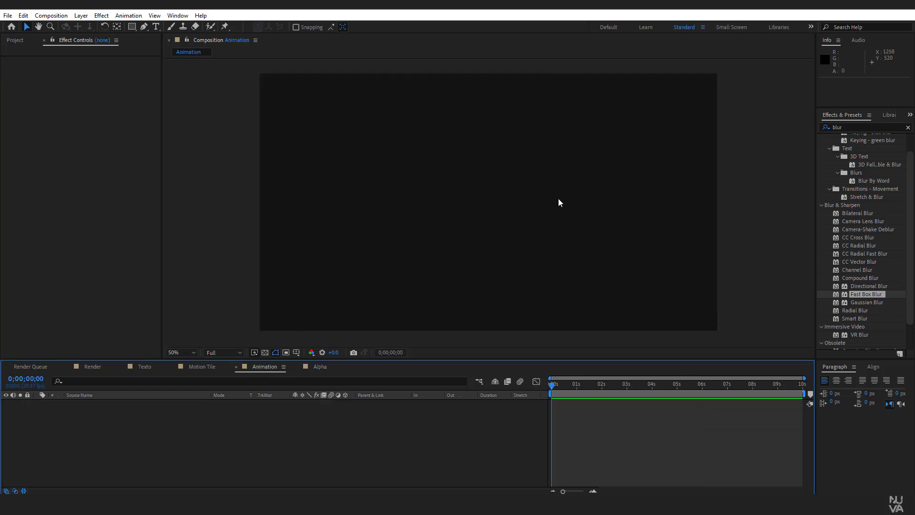
{"action": "left_click", "coordinate": [14, 40]}
{"action": "left_click", "coordinate": [27, 126]}
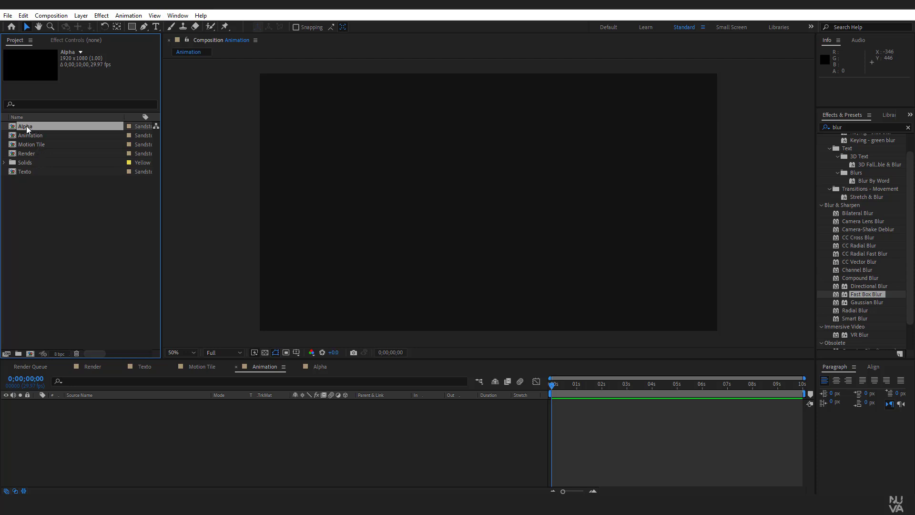
{"action": "left_click_drag", "start_coordinate": [25, 124], "coordinate": [487, 202]}
{"action": "left_click", "coordinate": [595, 385]}
{"action": "left_click_drag", "start_coordinate": [609, 390], "coordinate": [684, 386]}
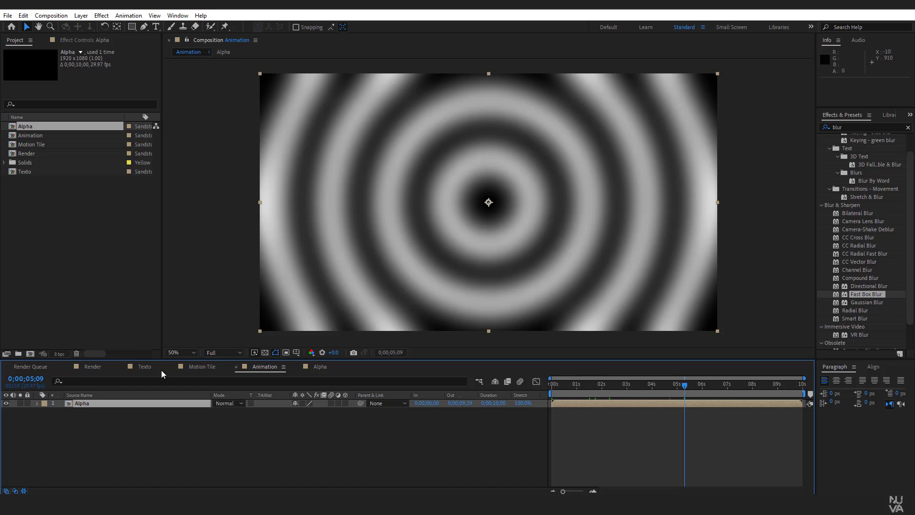
- Hide the Alpha layer and add the Motion Tile composition above it
{"action": "left_click", "coordinate": [7, 404]}
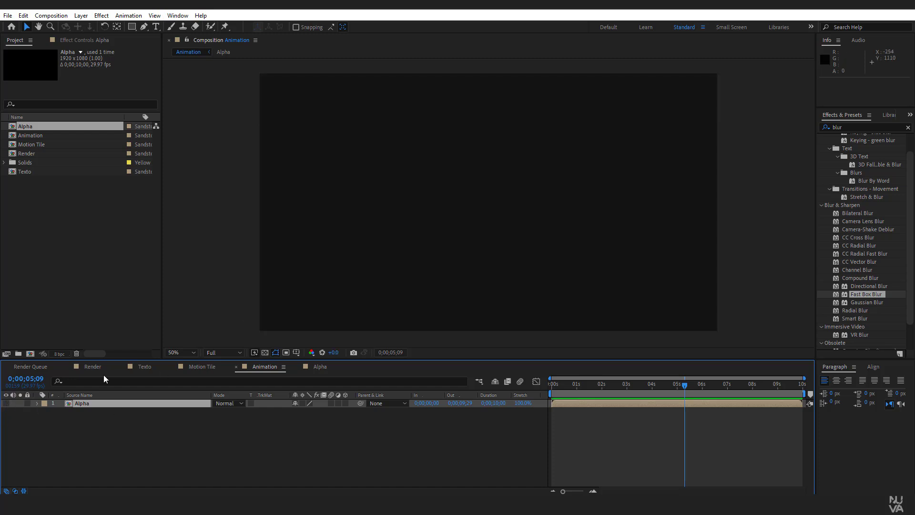
{"action": "left_click_drag", "start_coordinate": [37, 146], "coordinate": [491, 204]}
- Create an adjustment layer at the top of the Animation composition and name it Caustics
{"action": "right_click", "coordinate": [190, 439]}
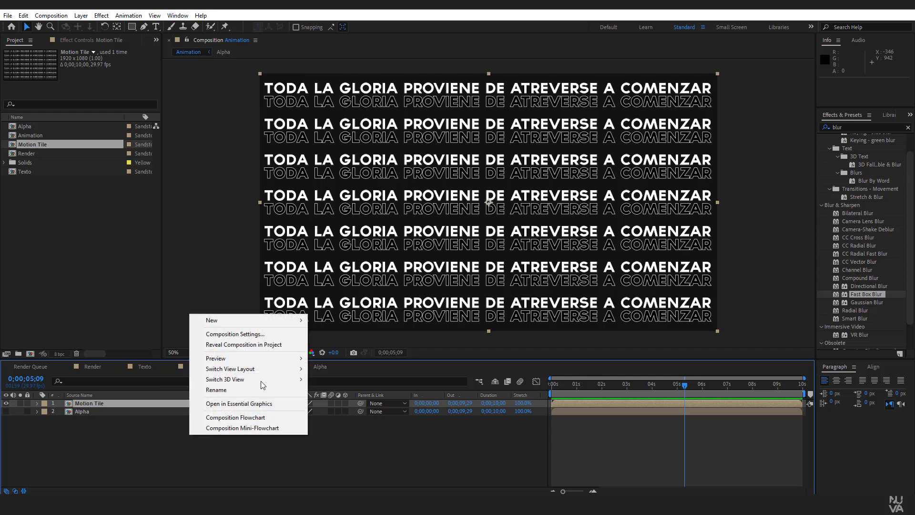
{"action": "mouse_move", "coordinate": [299, 320]}
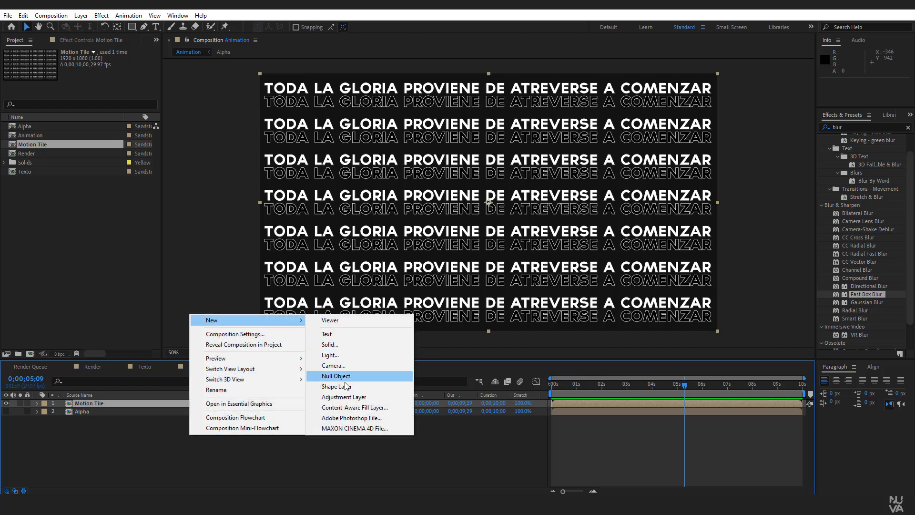
{"action": "left_click", "coordinate": [347, 397]}
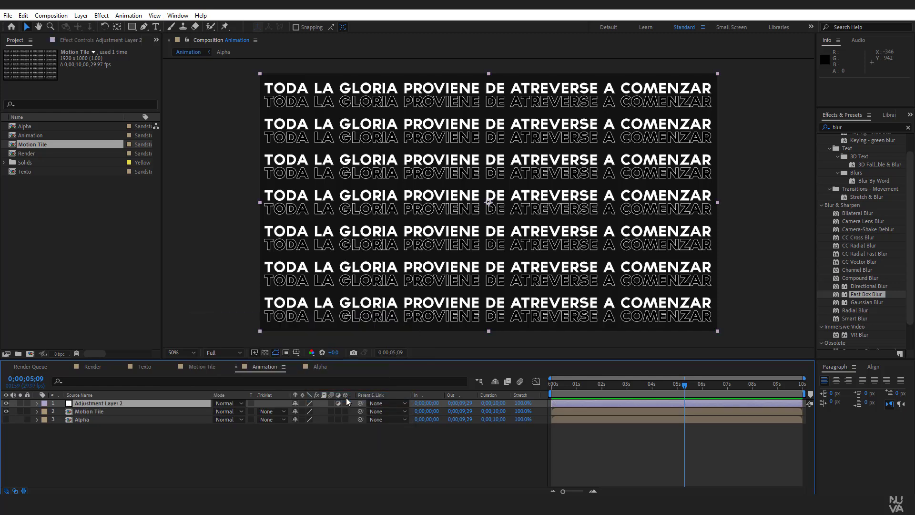
{"action": "key", "text": "Return"}
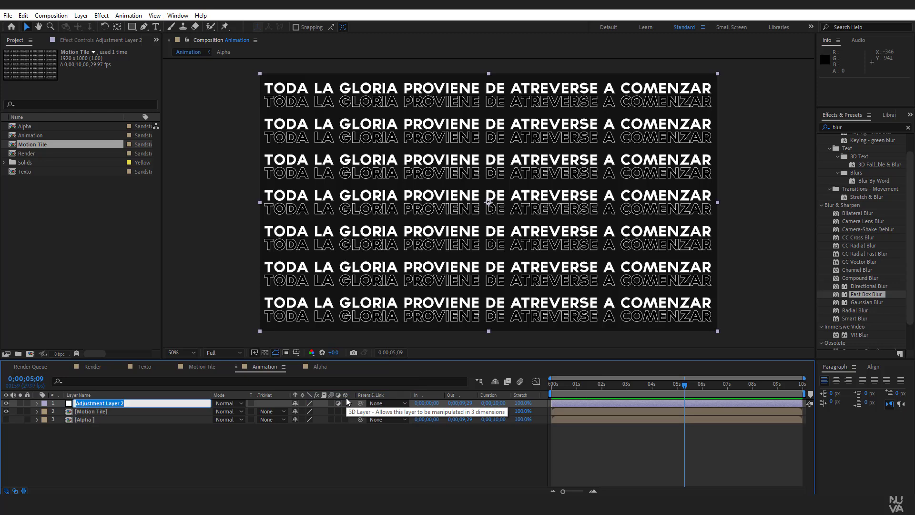
{"action": "type", "text": "Caustics"}
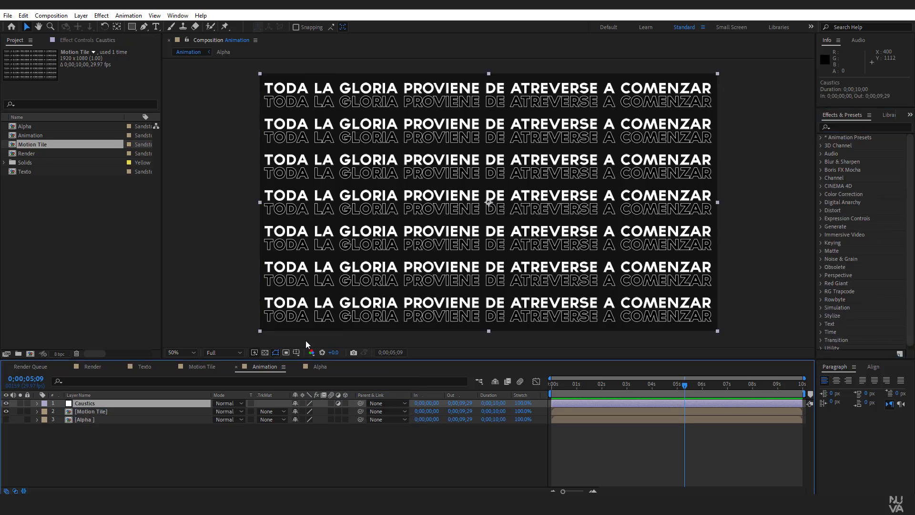
- Search the effects for "caust" and apply the Caustics effect to the Caustics adjustment layer
{"action": "left_click", "coordinate": [836, 125]}
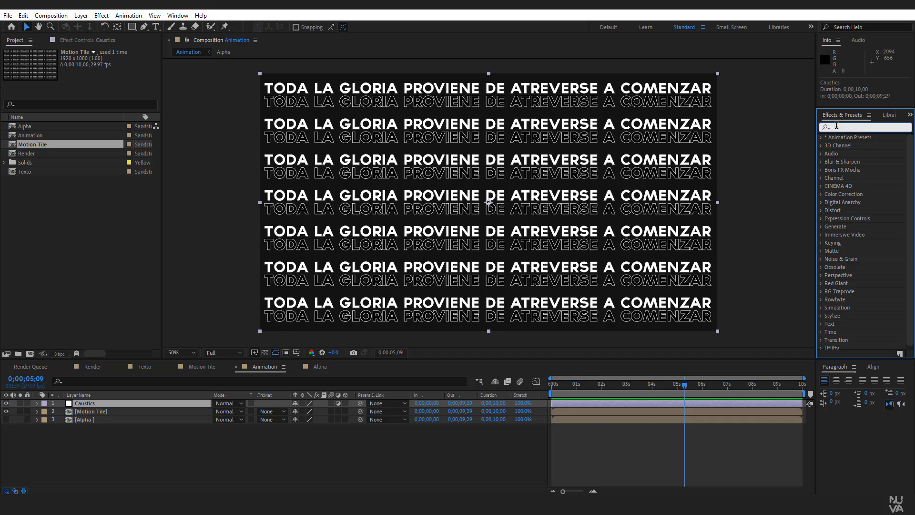
{"action": "type", "text": "caus"}
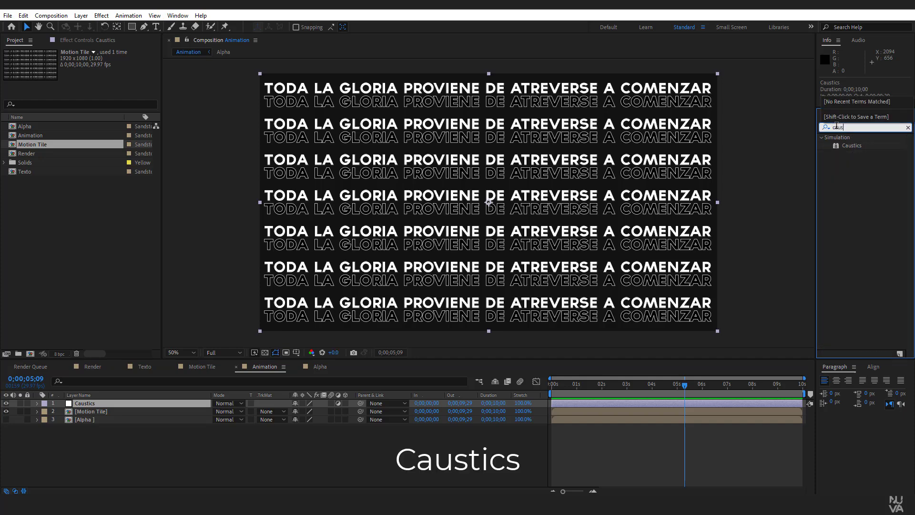
{"action": "type", "text": "t"}
{"action": "left_click_drag", "start_coordinate": [853, 146], "coordinate": [96, 408]}
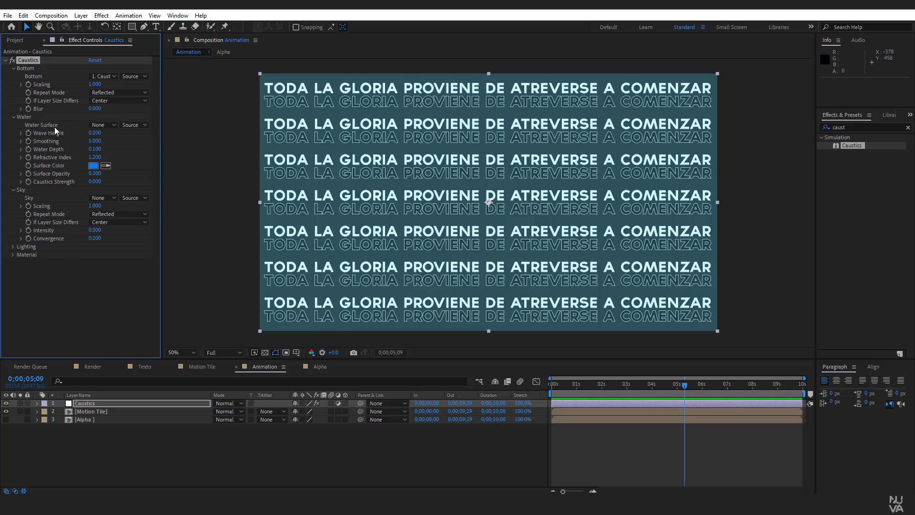
- Set the Caustics water surface to the Alpha layer and check the text distortion along the timeline up to 0;00;05;22
{"action": "left_click", "coordinate": [111, 126]}
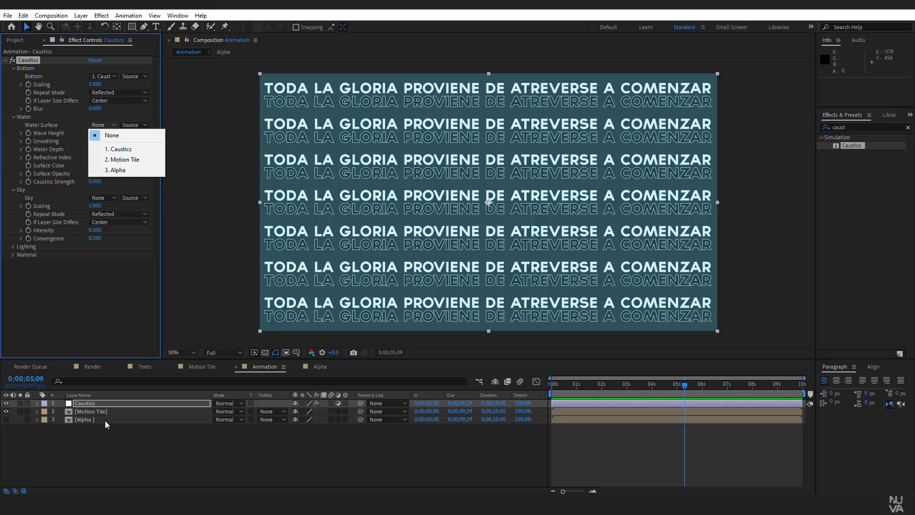
{"action": "left_click", "coordinate": [135, 170]}
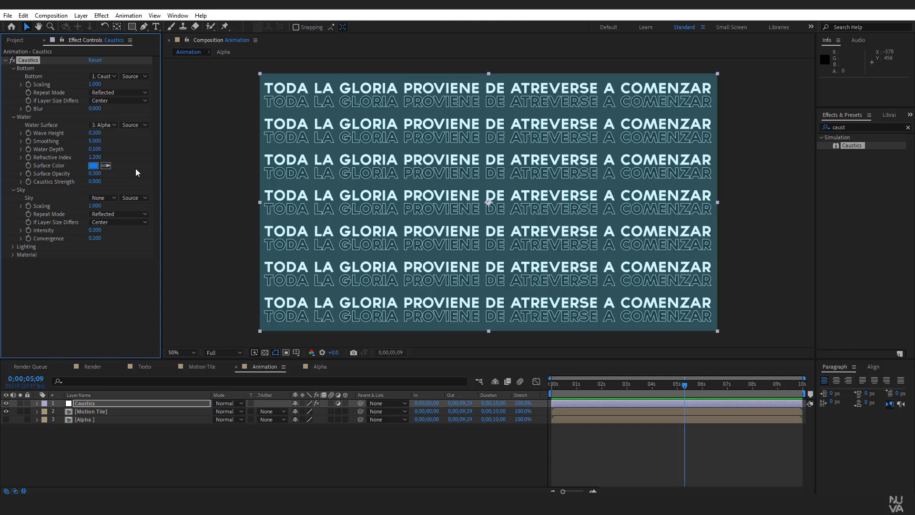
{"action": "left_click_drag", "start_coordinate": [564, 383], "coordinate": [673, 385]}
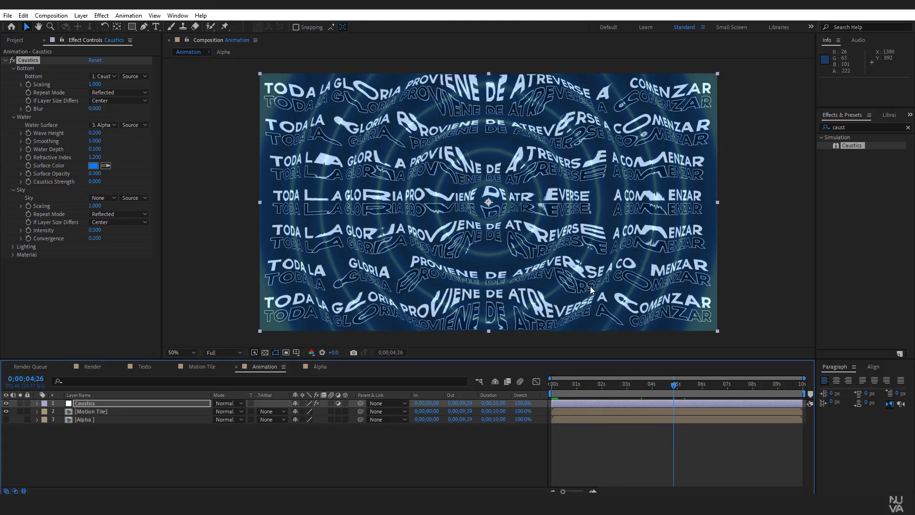
{"action": "left_click_drag", "start_coordinate": [676, 387], "coordinate": [696, 384]}
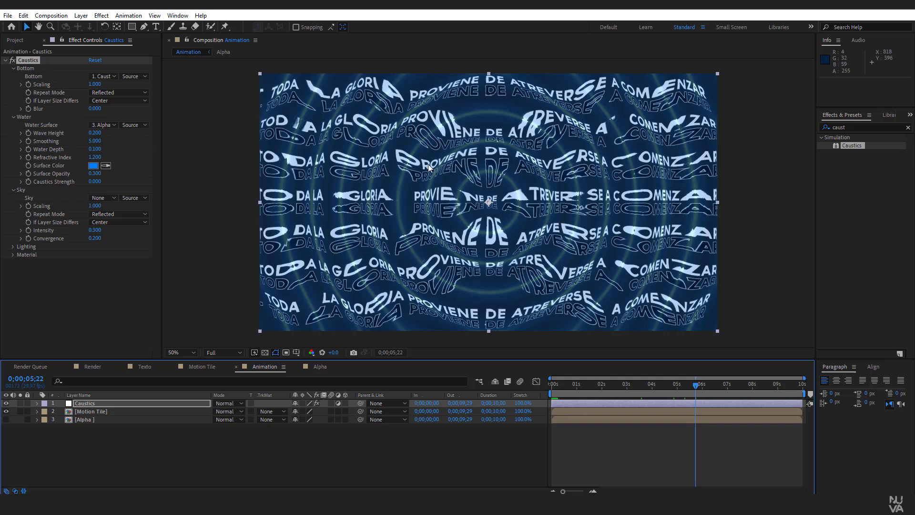
- Set the Caustics surface color to white (FFFFFF)
{"action": "left_click", "coordinate": [93, 165]}
{"action": "left_click", "coordinate": [337, 143]}
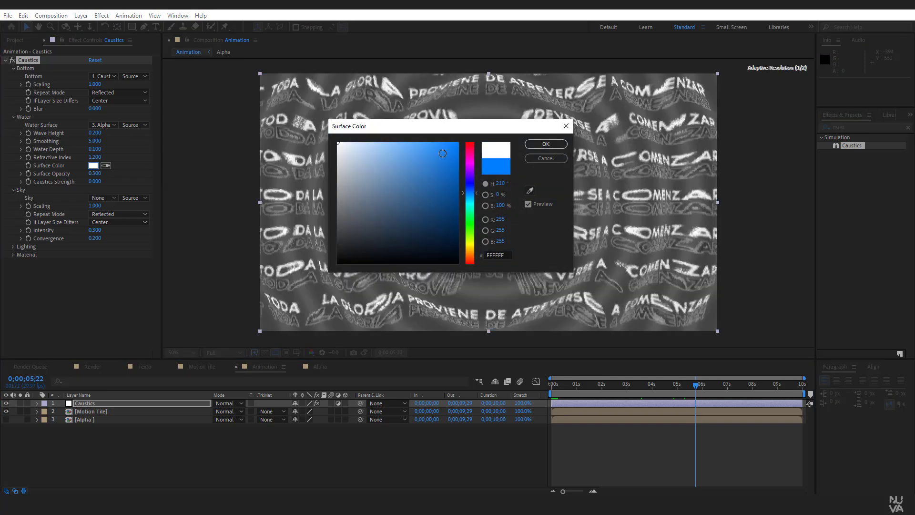
{"action": "left_click", "coordinate": [543, 144]}
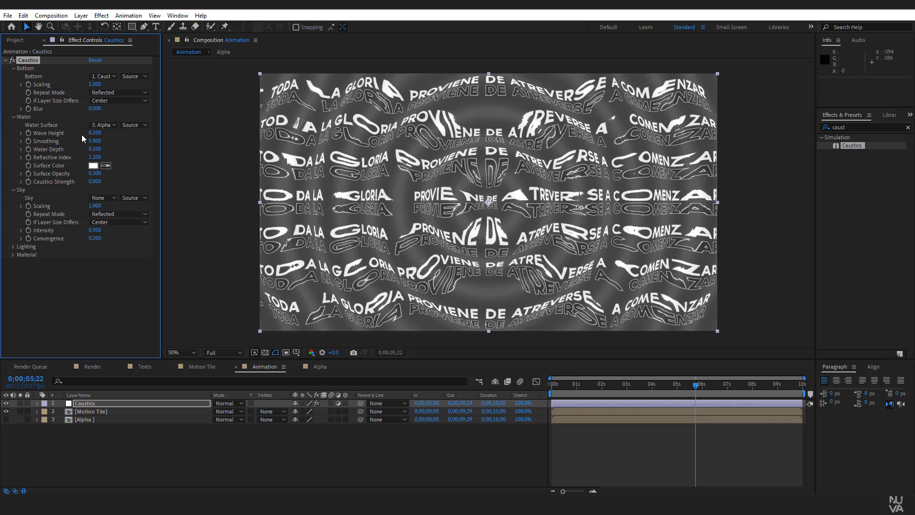
- Try weaker and stronger Caustics wave heights on the text, settling on a Wave Height of 0.5
{"action": "left_click_drag", "start_coordinate": [96, 132], "coordinate": [126, 134]}
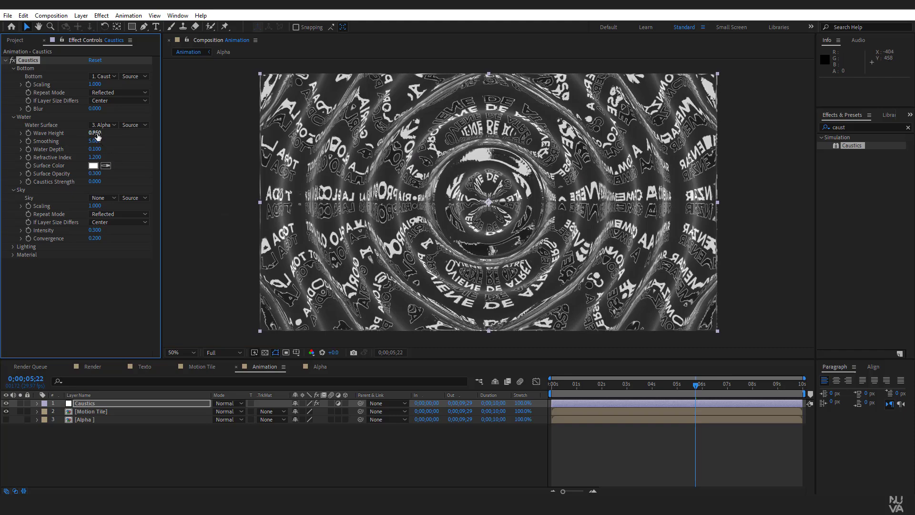
{"action": "left_click_drag", "start_coordinate": [97, 135], "coordinate": [68, 138]}
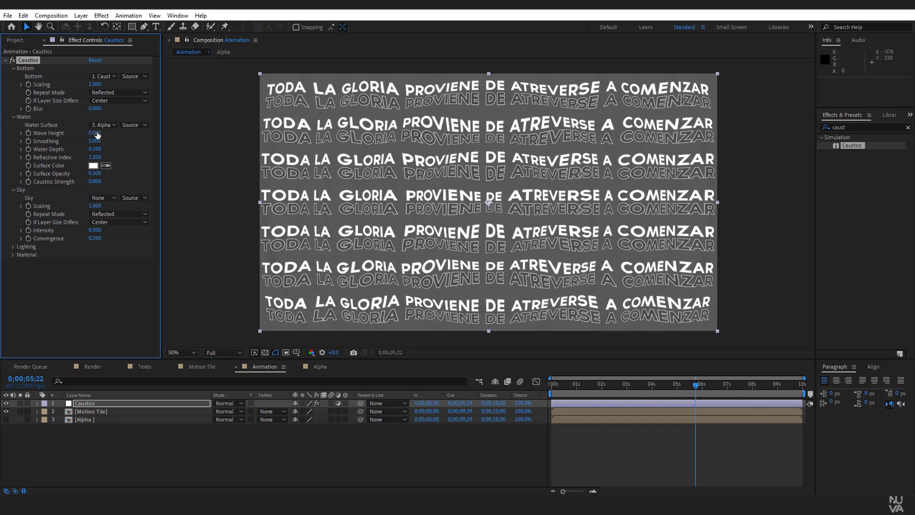
{"action": "left_click_drag", "start_coordinate": [90, 132], "coordinate": [116, 134]}
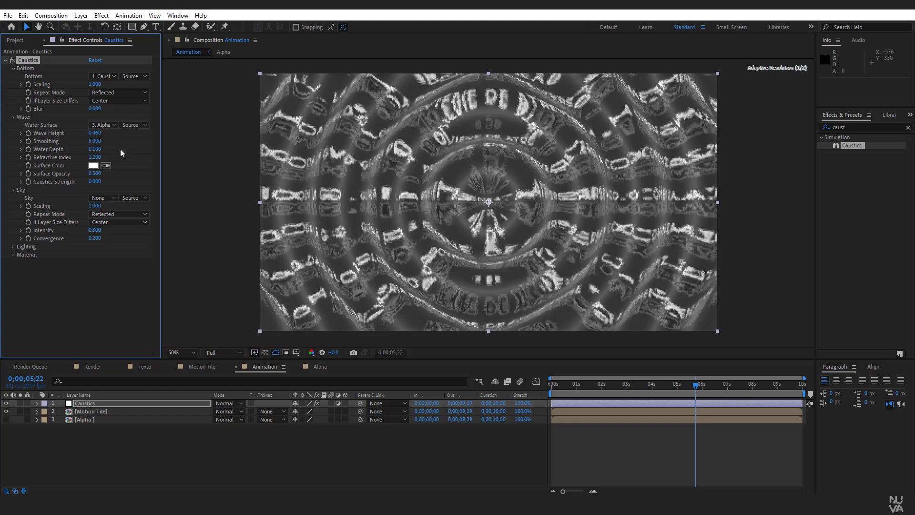
{"action": "left_click", "coordinate": [96, 133]}
{"action": "type", "text": "0.5"}
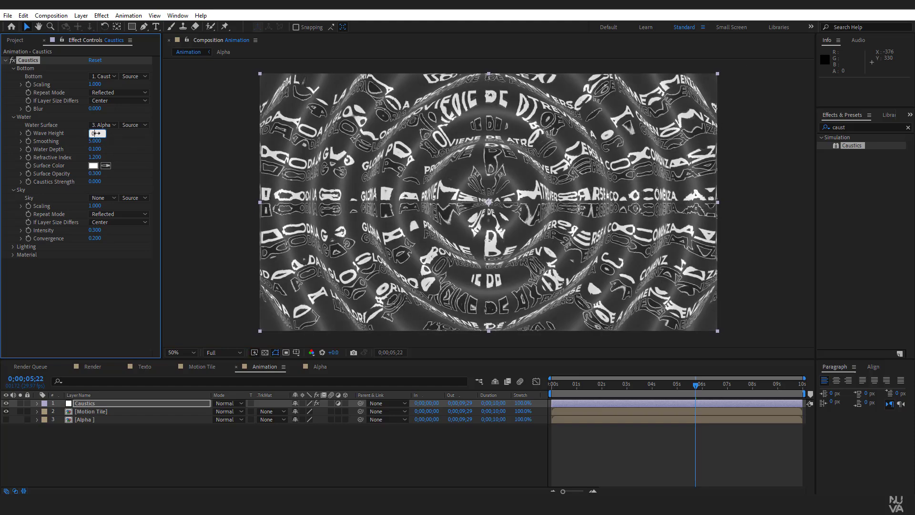
{"action": "left_click", "coordinate": [124, 137]}
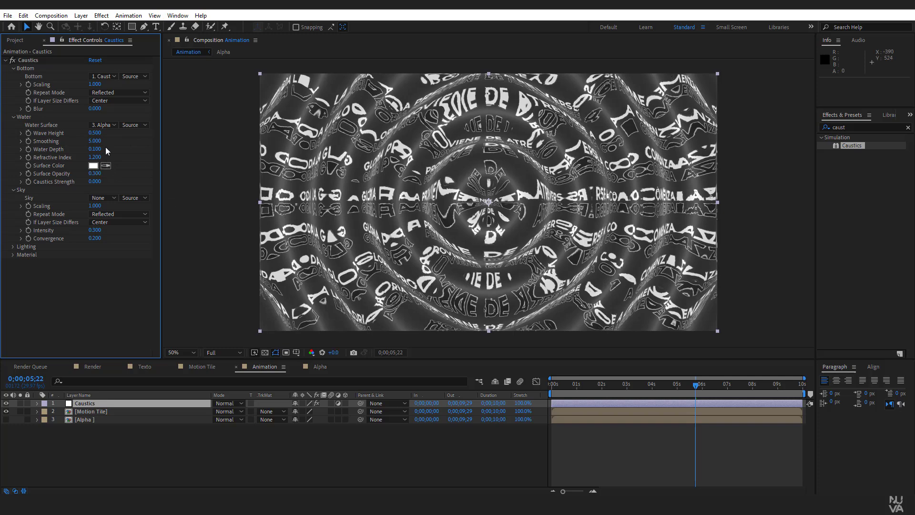
- Set the Caustics water Smoothing to 50 and the Water Depth to 0
{"action": "left_click_drag", "start_coordinate": [95, 141], "coordinate": [409, 141]}
{"action": "left_click_drag", "start_coordinate": [465, 142], "coordinate": [467, 143]}
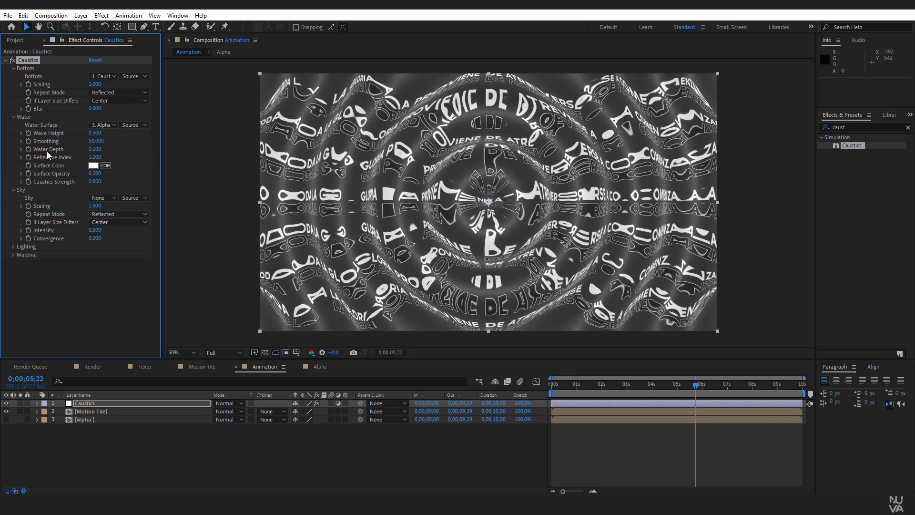
{"action": "left_click_drag", "start_coordinate": [97, 151], "coordinate": [85, 149]}
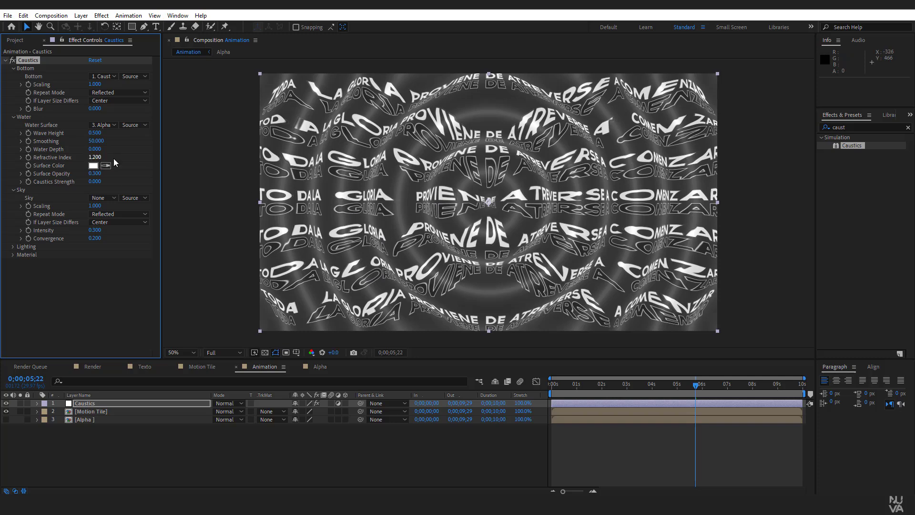
{"action": "key", "text": "ctrl+z"}
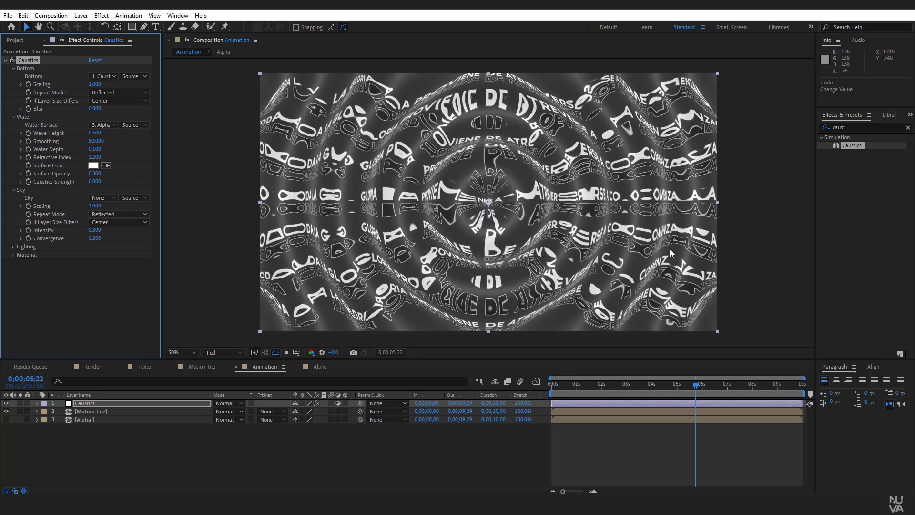
{"action": "left_click", "coordinate": [94, 149]}
{"action": "type", "text": "0"}
{"action": "key", "text": "Return"}
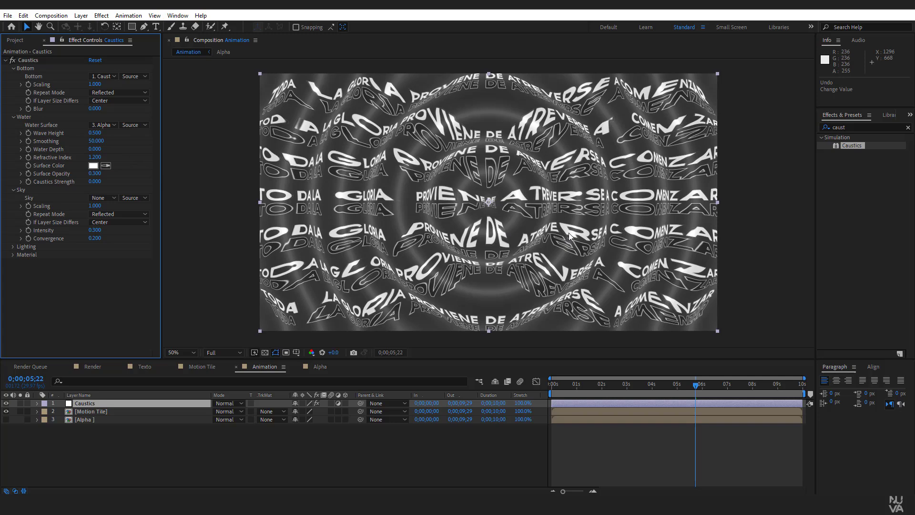
- Set the Caustics Refractive Index to 1.1 to soften the text distortion
{"action": "left_click", "coordinate": [94, 157]}
{"action": "type", "text": "1.1"}
{"action": "key", "text": "Return"}
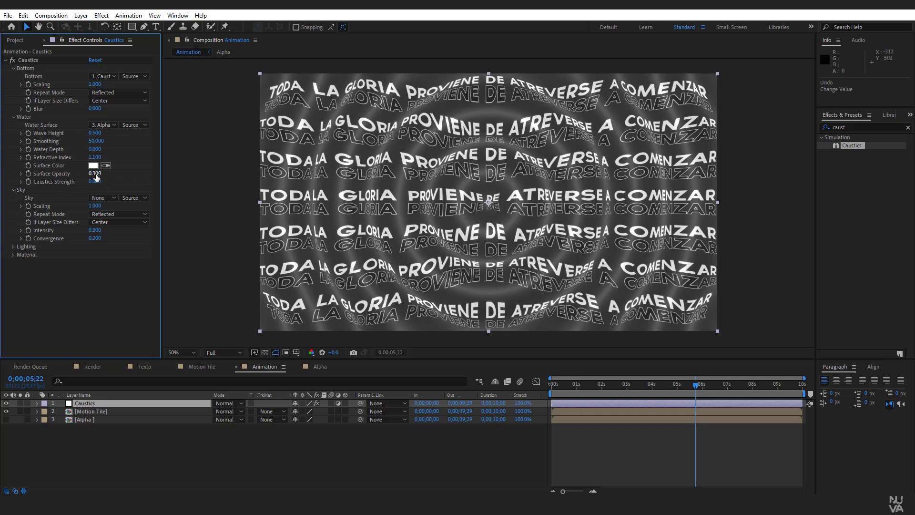
- Test higher and lower Surface Opacity values in Caustics, settling on 0.1
{"action": "left_click_drag", "start_coordinate": [94, 174], "coordinate": [106, 174]}
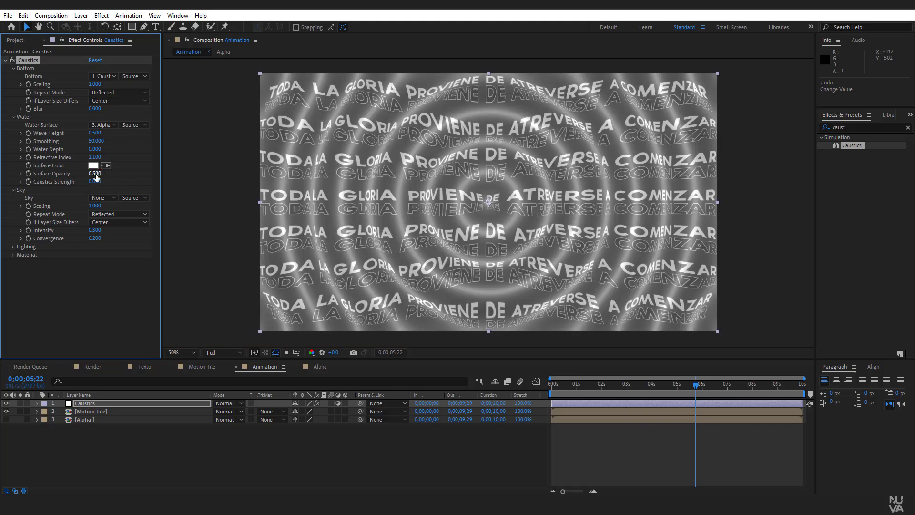
{"action": "left_click_drag", "start_coordinate": [95, 174], "coordinate": [72, 181]}
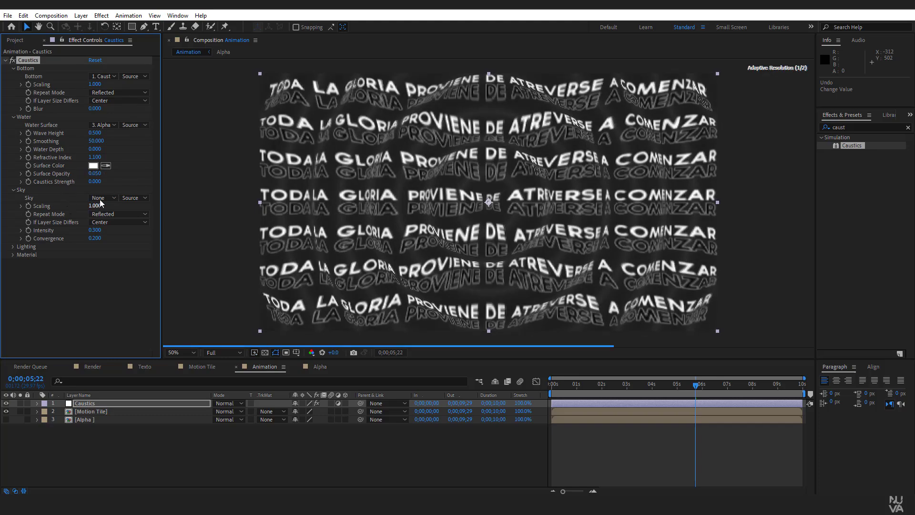
{"action": "left_click", "coordinate": [96, 174]}
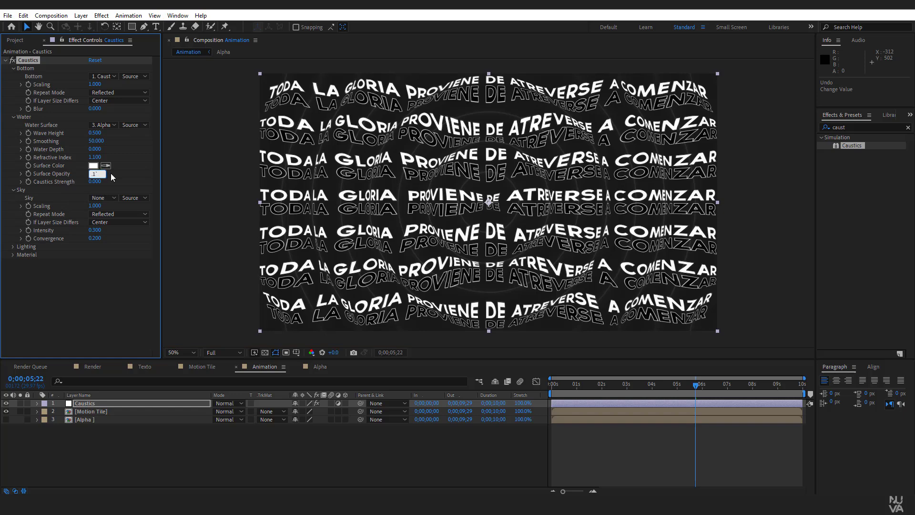
{"action": "key", "text": "Return"}
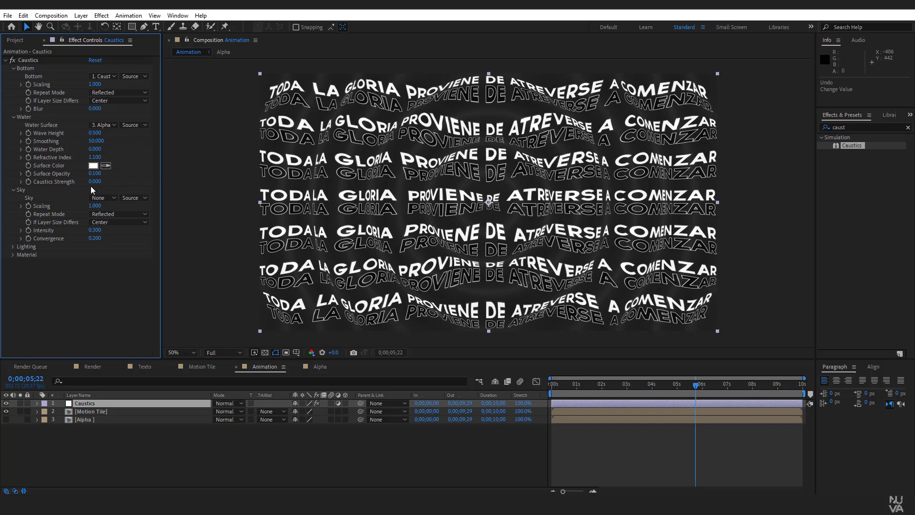
- Raise the Caustics Strength to 1 to add shading across the text
{"action": "left_click_drag", "start_coordinate": [98, 182], "coordinate": [119, 181]}
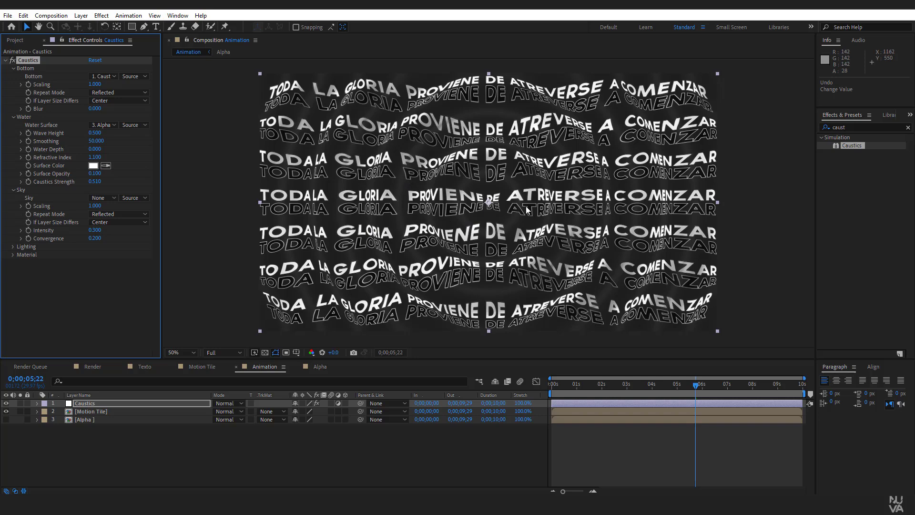
{"action": "left_click", "coordinate": [96, 181]}
{"action": "type", "text": "1"}
{"action": "key", "text": "Return"}
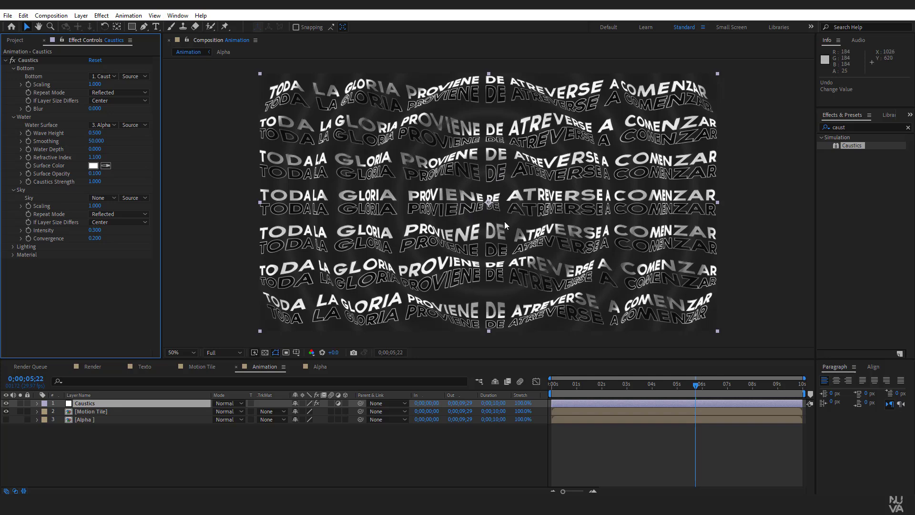
- Add the Animation composition to the Render composition and check the distortion up to 0;00;03;11
{"action": "left_click", "coordinate": [15, 42]}
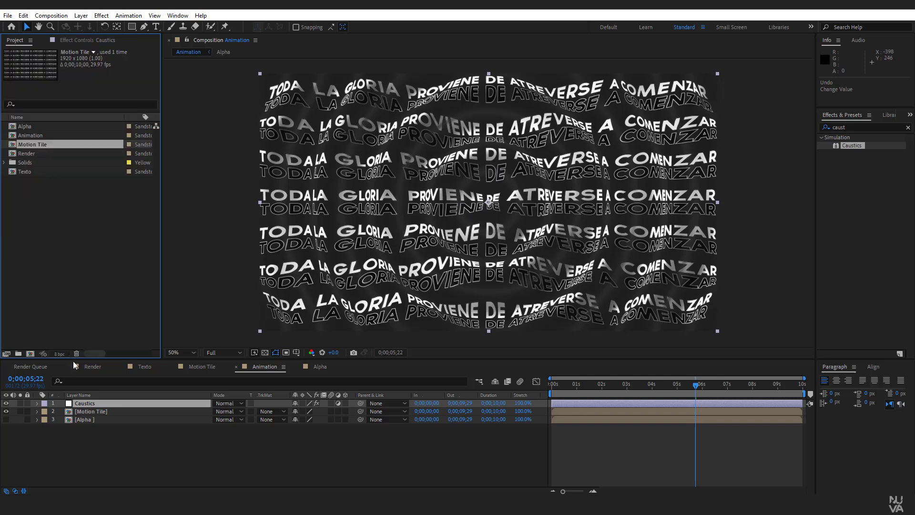
{"action": "left_click", "coordinate": [95, 367]}
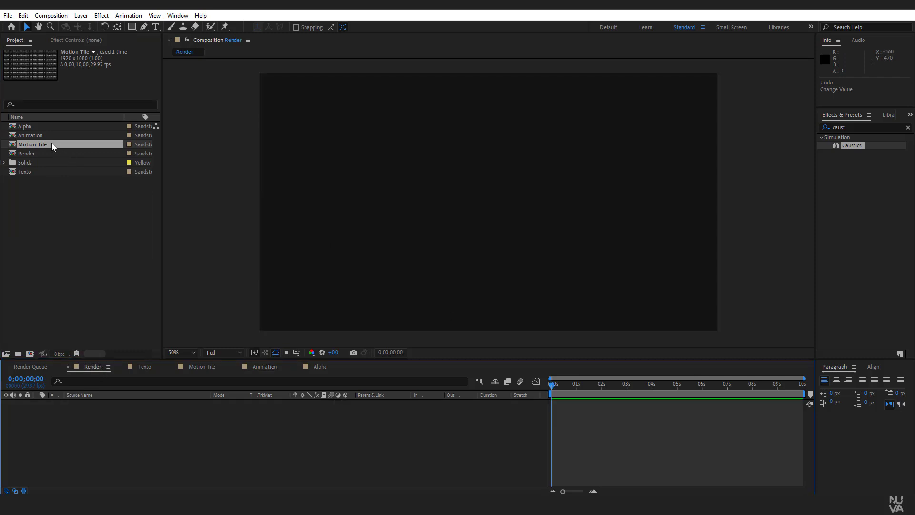
{"action": "left_click", "coordinate": [36, 136]}
{"action": "left_click_drag", "start_coordinate": [30, 139], "coordinate": [491, 209]}
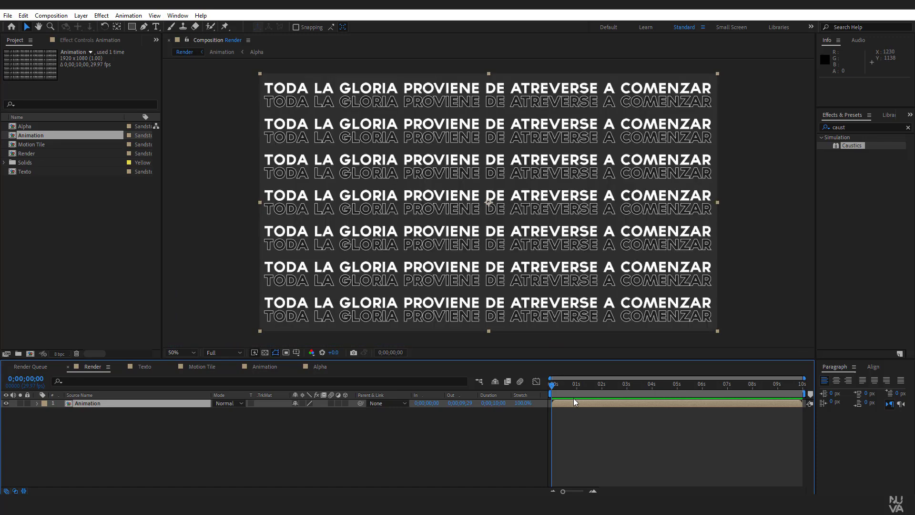
{"action": "left_click_drag", "start_coordinate": [571, 386], "coordinate": [638, 386]}
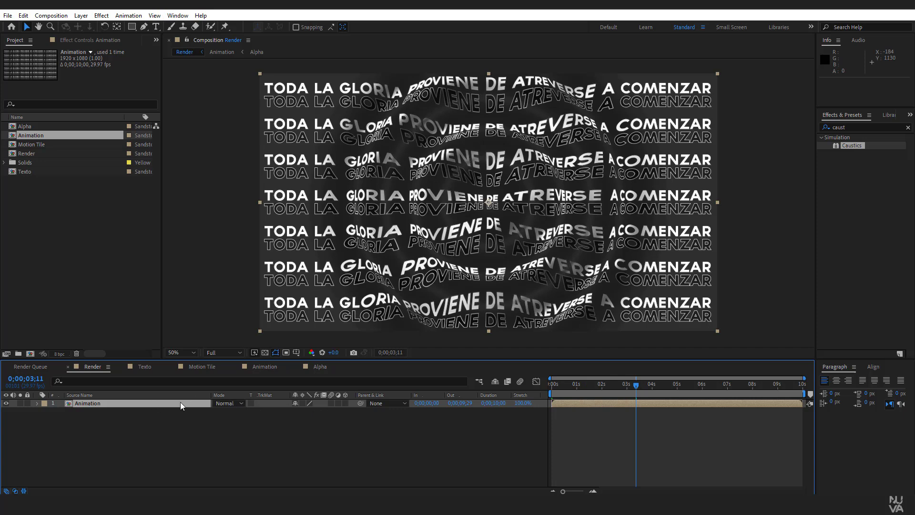
- Turn the Animation layer in the Render composition into a 3D layer
{"action": "left_click", "coordinate": [345, 403]}
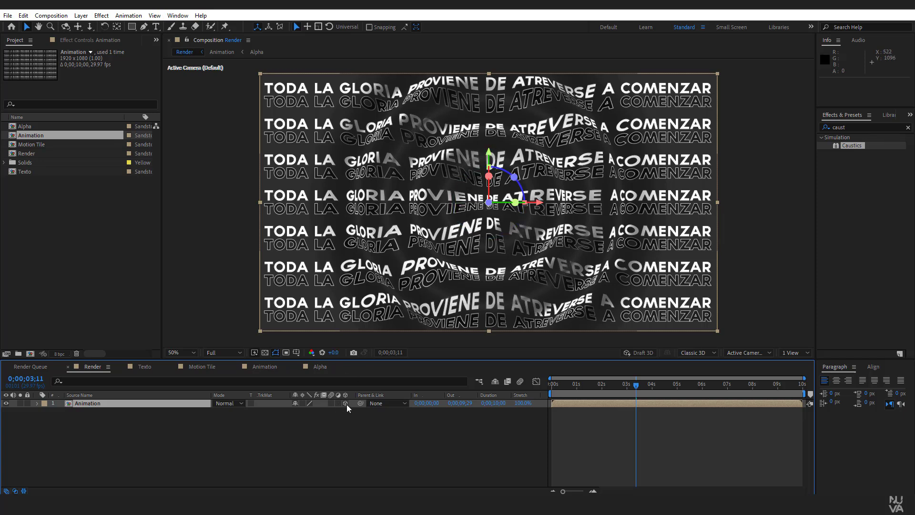
{"action": "key", "text": "F4"}
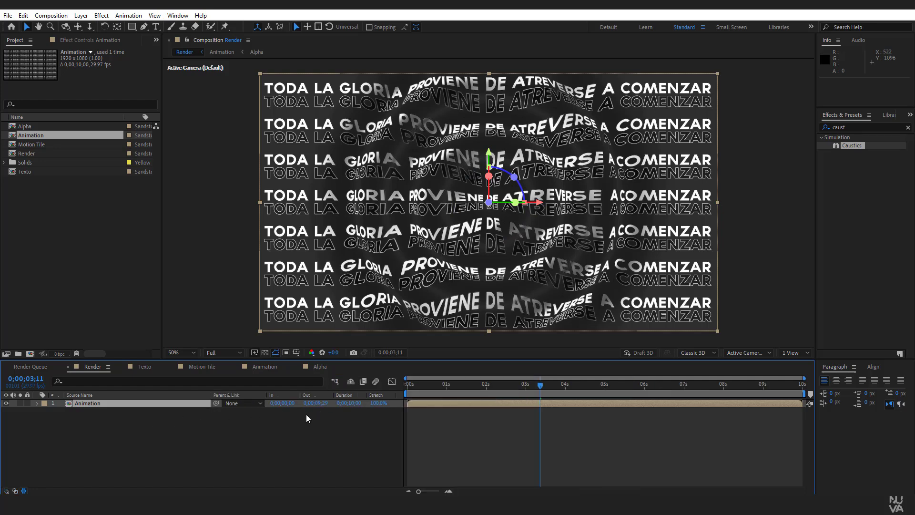
{"action": "key", "text": "F4"}
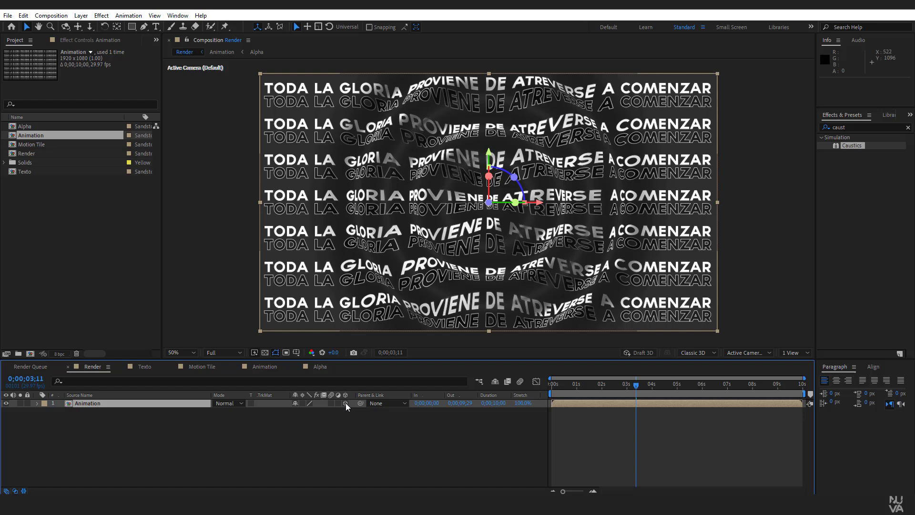
- Add a two-node camera with the 50mm preset to the Render composition, named Camera 1
{"action": "right_click", "coordinate": [209, 435]}
{"action": "mouse_move", "coordinate": [324, 324]}
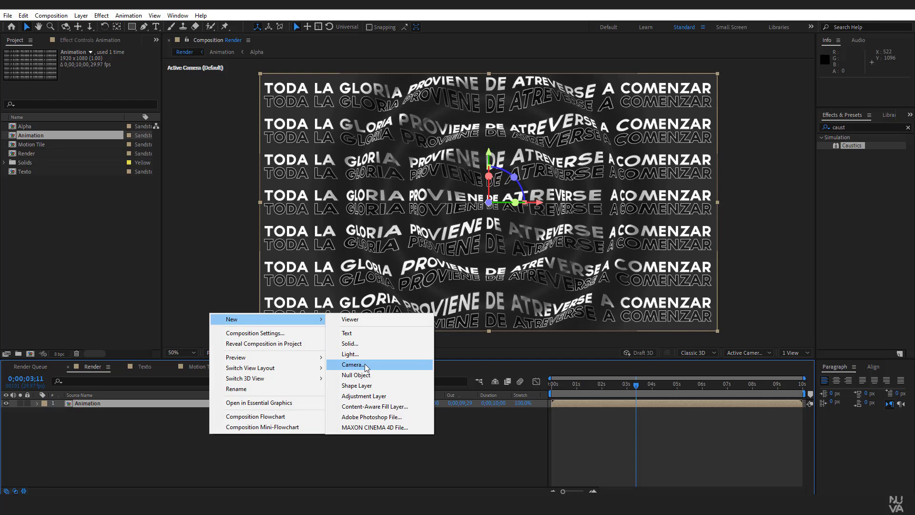
{"action": "left_click", "coordinate": [365, 364]}
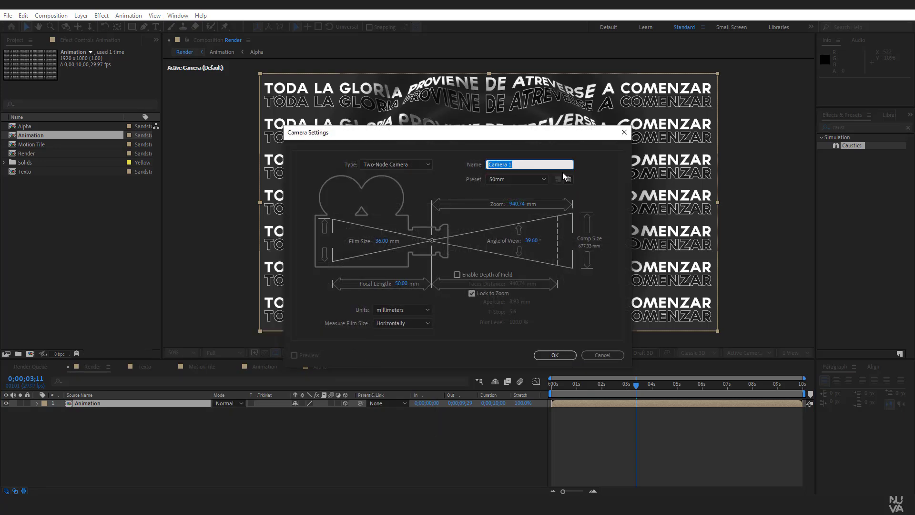
{"action": "left_click", "coordinate": [544, 179]}
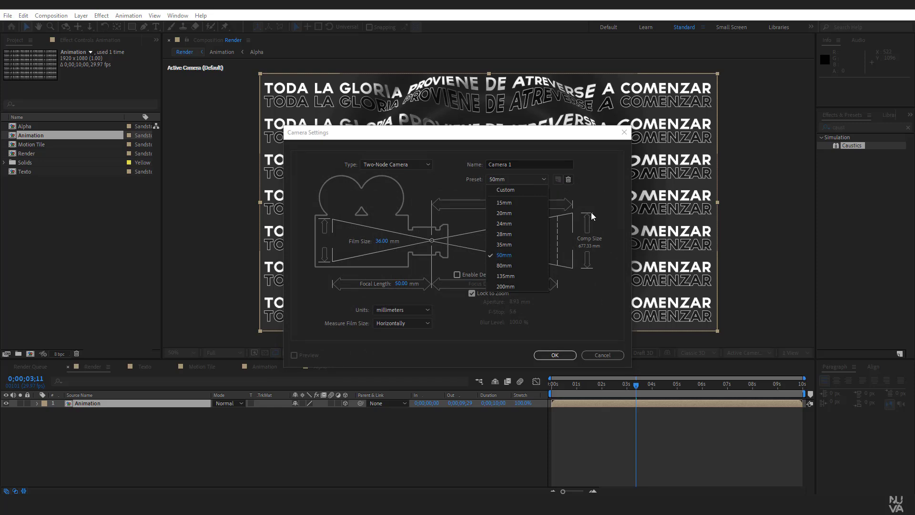
{"action": "left_click", "coordinate": [564, 356]}
{"action": "left_click", "coordinate": [564, 354]}
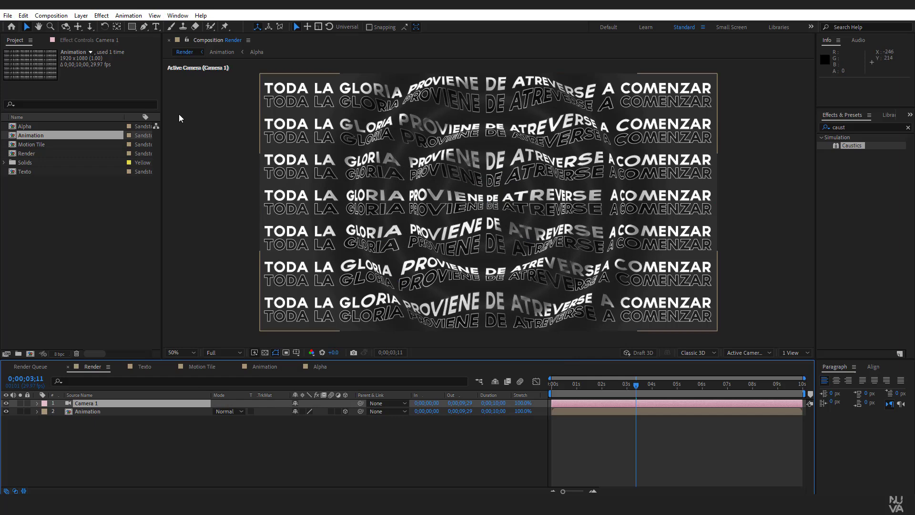
- Add a null object centered horizontally and vertically in the Render composition and make it a 3D layer
{"action": "left_click", "coordinate": [83, 17]}
{"action": "mouse_move", "coordinate": [209, 27]}
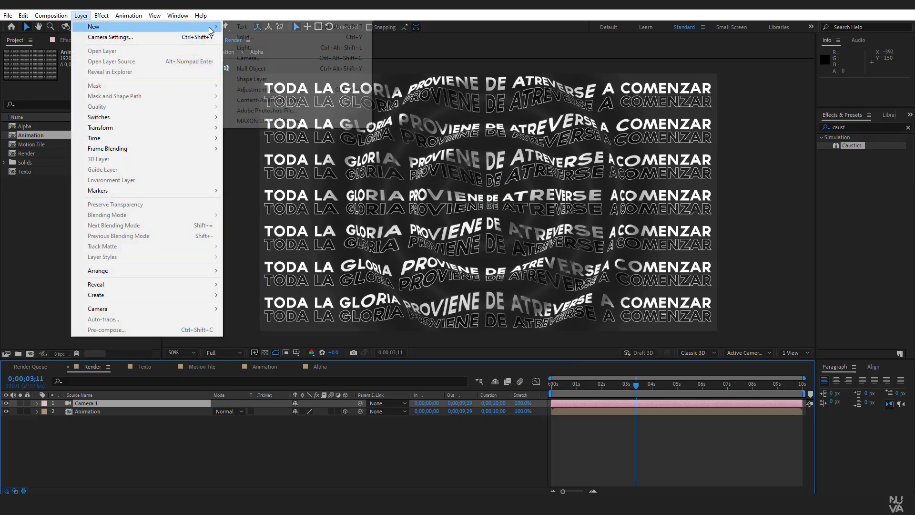
{"action": "left_click", "coordinate": [275, 70]}
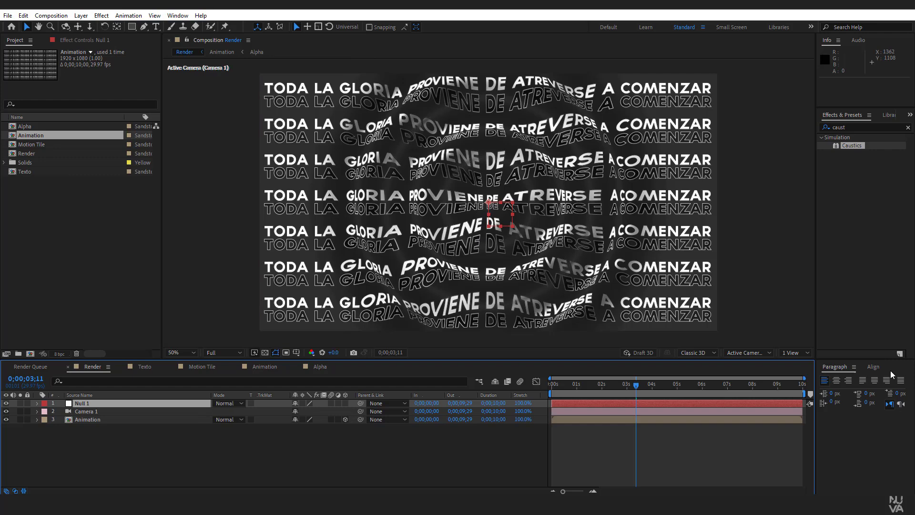
{"action": "left_click", "coordinate": [876, 367]}
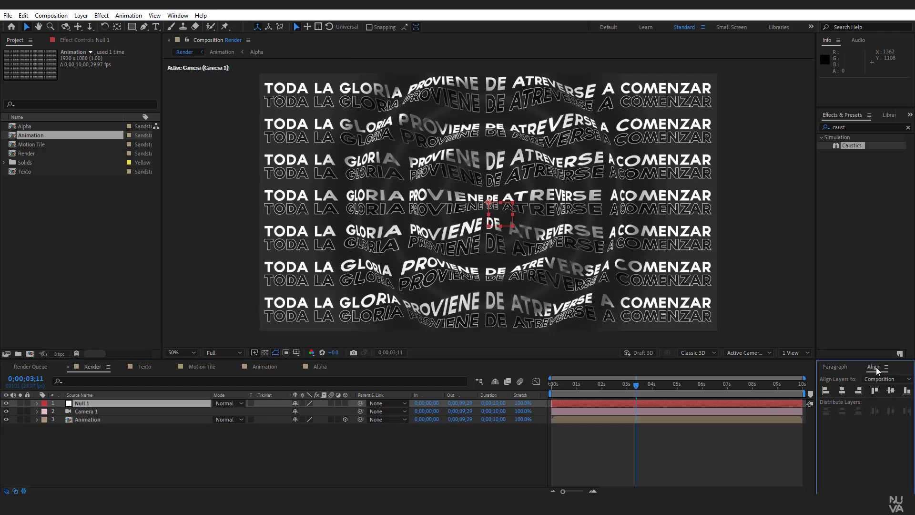
{"action": "left_click", "coordinate": [842, 391]}
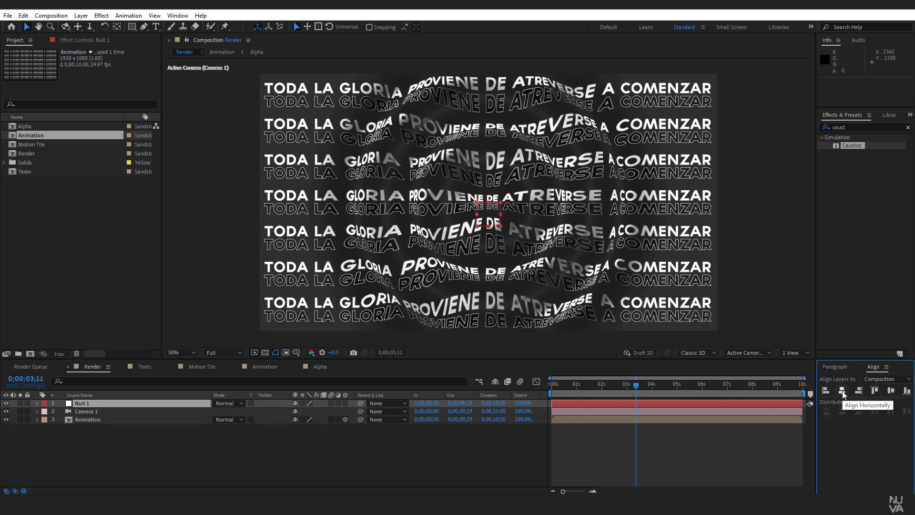
{"action": "left_click", "coordinate": [890, 391]}
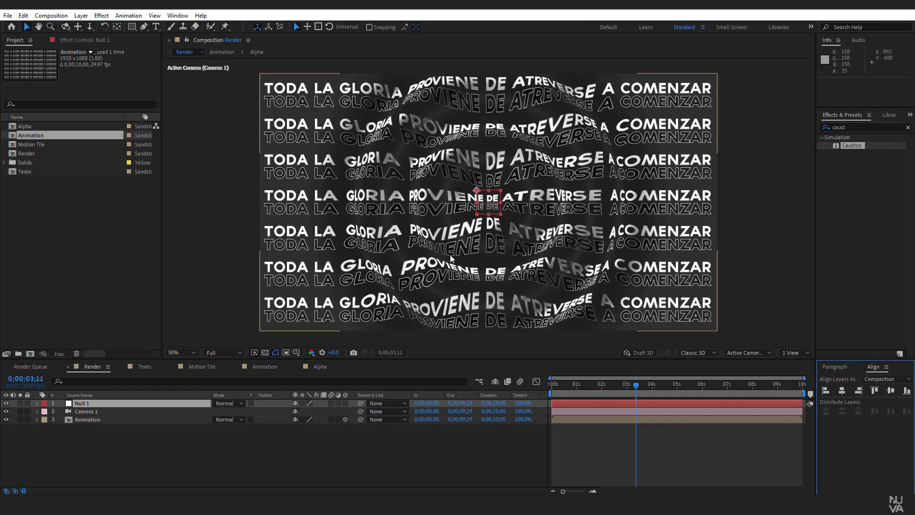
{"action": "left_click", "coordinate": [345, 403]}
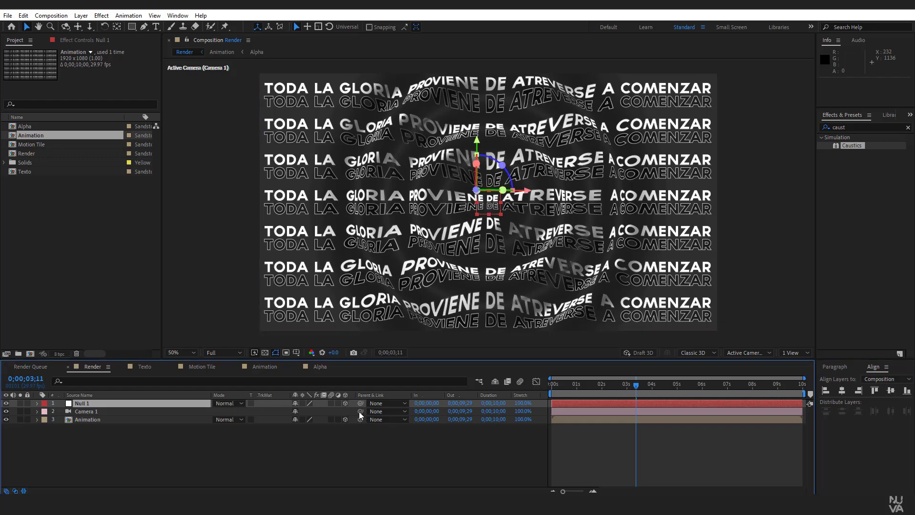
- Parent Camera 1 to the null in the Render composition and rename the null as Control de camara
{"action": "left_click_drag", "start_coordinate": [359, 410], "coordinate": [97, 403]}
{"action": "key", "text": "Return"}
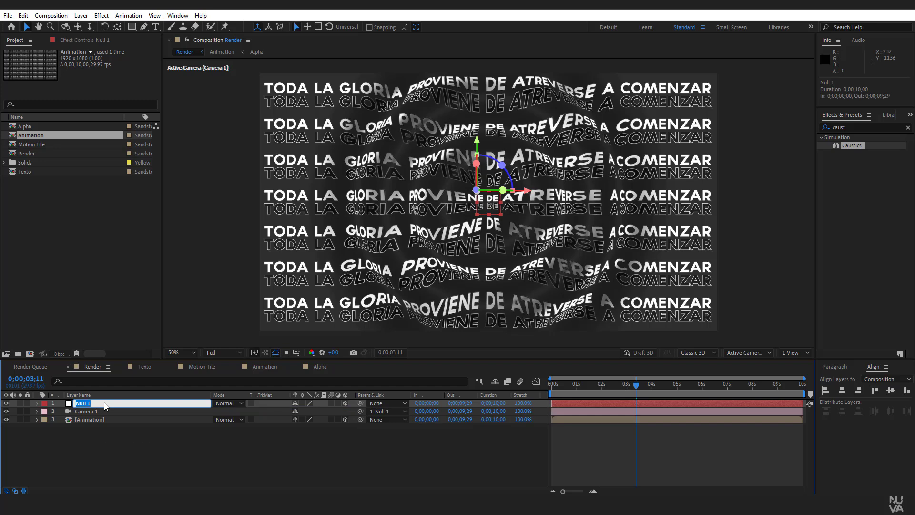
{"action": "type", "text": "Control de camara"}
{"action": "key", "text": "Return"}
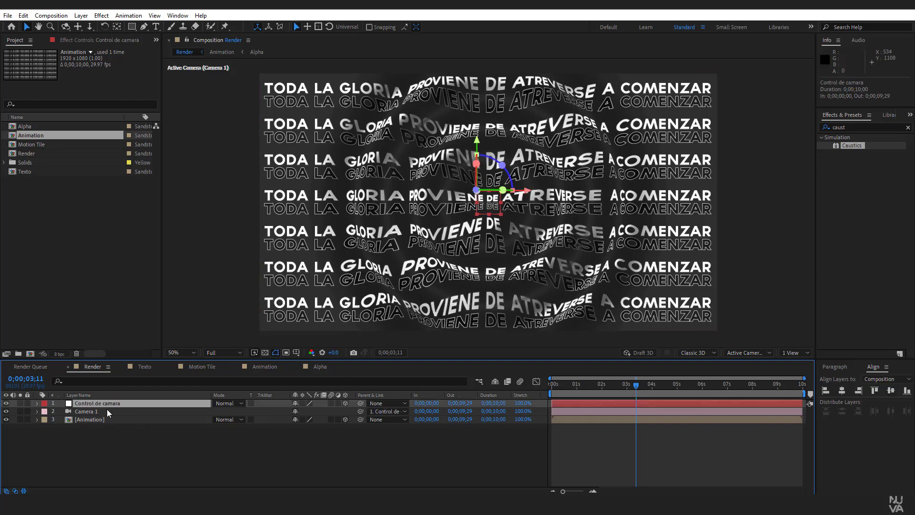
- Set the Control de camara null's rotation to X 38°, Y 40° and Z 30°
{"action": "key", "text": "r"}
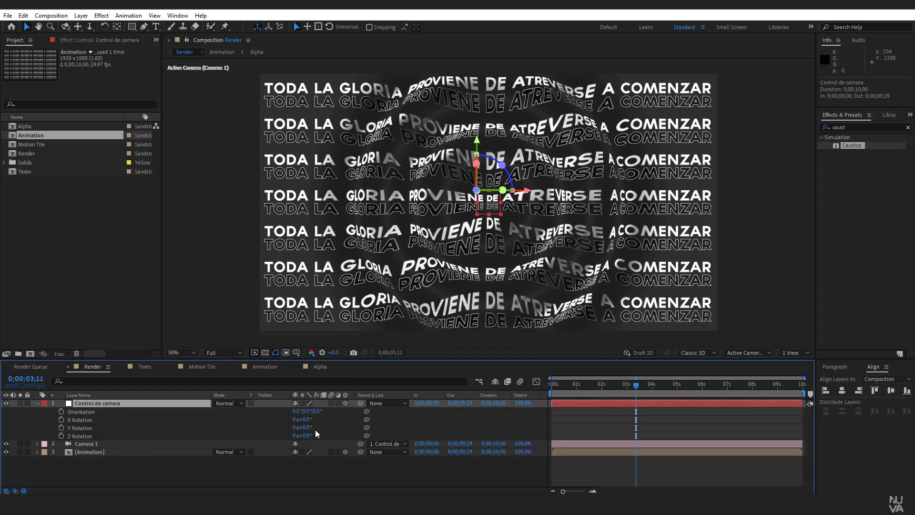
{"action": "left_click", "coordinate": [81, 419]}
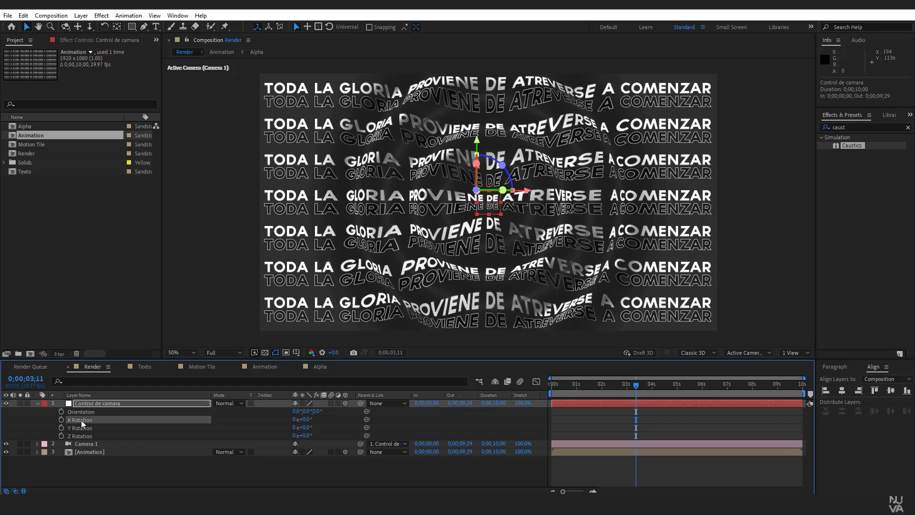
{"action": "left_click", "coordinate": [305, 419]}
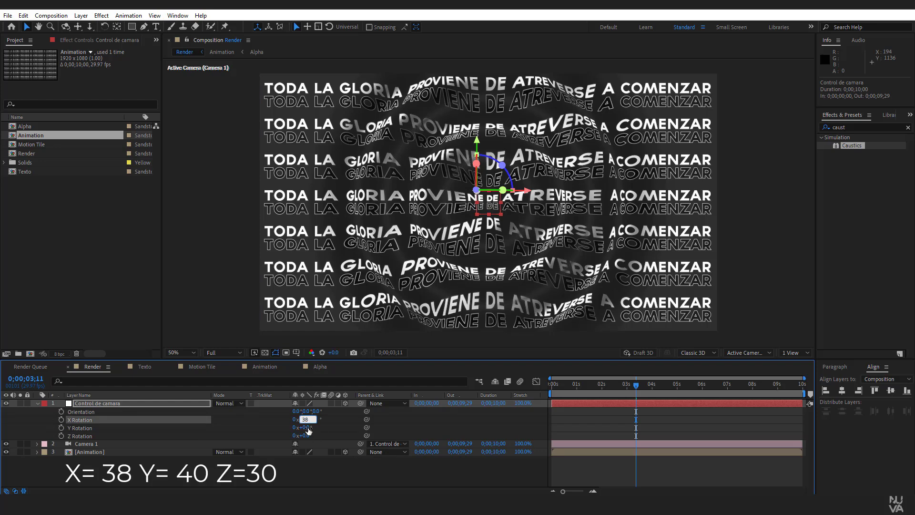
{"action": "left_click", "coordinate": [307, 427]}
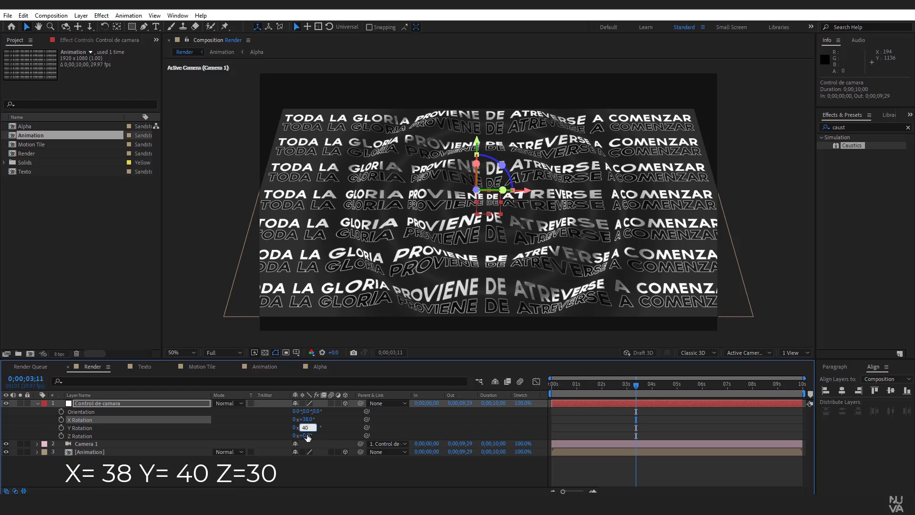
{"action": "left_click", "coordinate": [307, 435]}
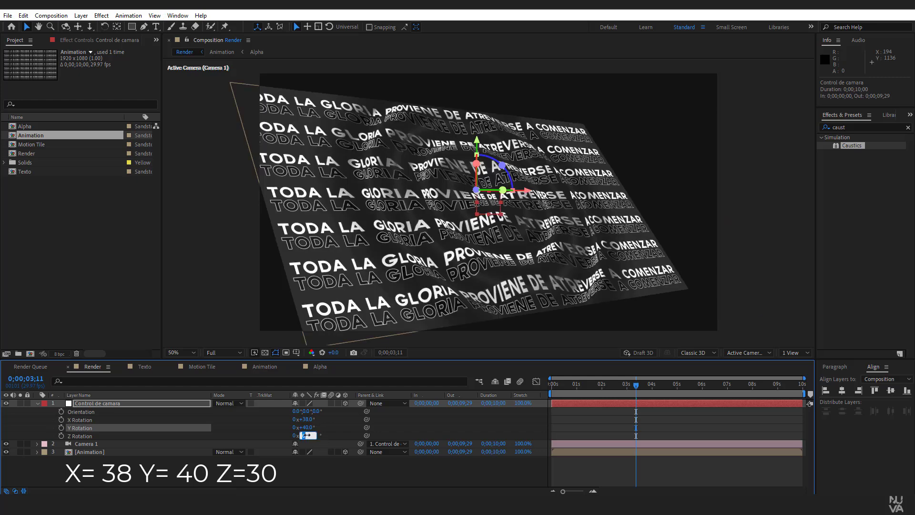
{"action": "type", "text": "30"}
{"action": "left_click", "coordinate": [336, 427]}
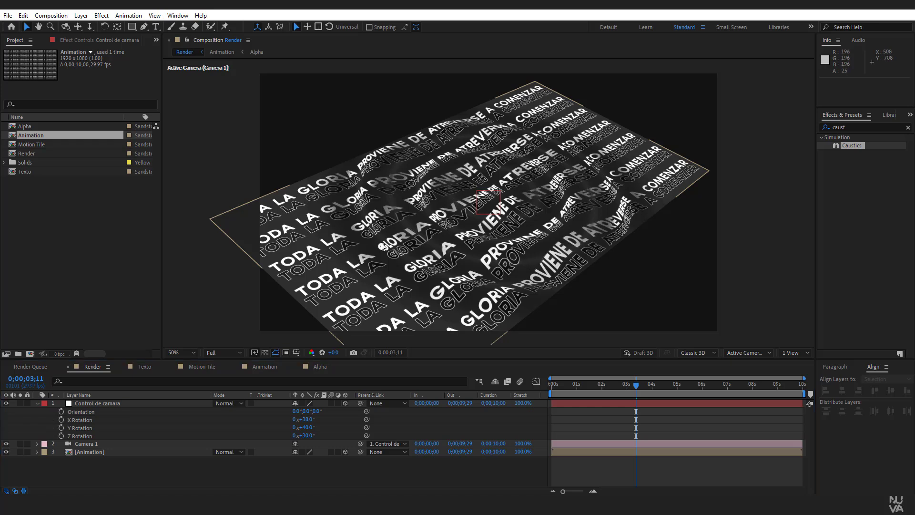
- Dolly Camera 1 in toward the tilted text, to a position of about -22, 123, -1531
{"action": "key", "text": "c"}
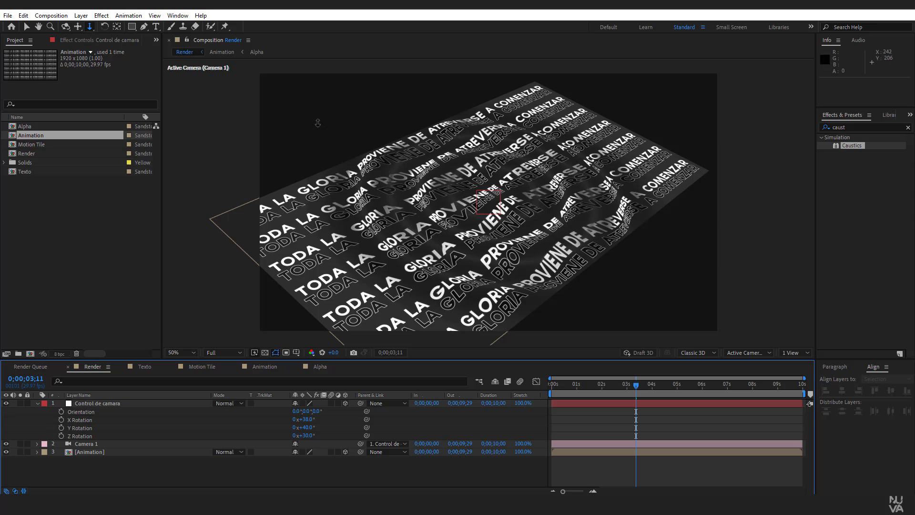
{"action": "key", "text": "c"}
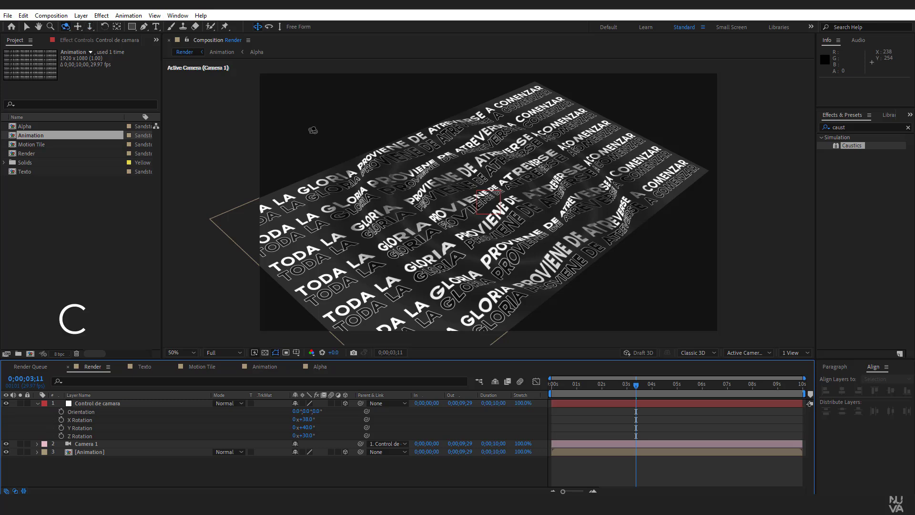
{"action": "key", "text": "c"}
{"action": "key", "text": "c"}
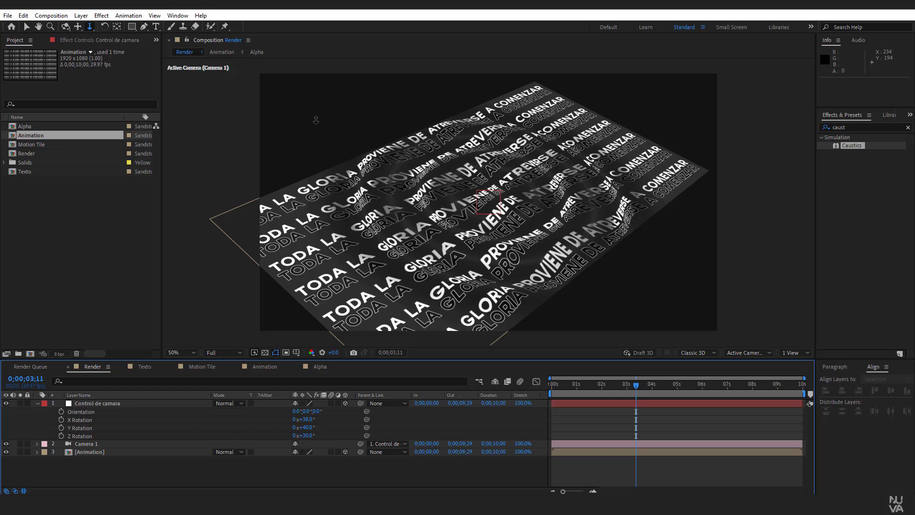
{"action": "left_click_drag", "start_coordinate": [447, 244], "coordinate": [460, 119]}
{"action": "scroll", "coordinate": [510, 189], "scroll_direction": "down", "scroll_amount": 2}
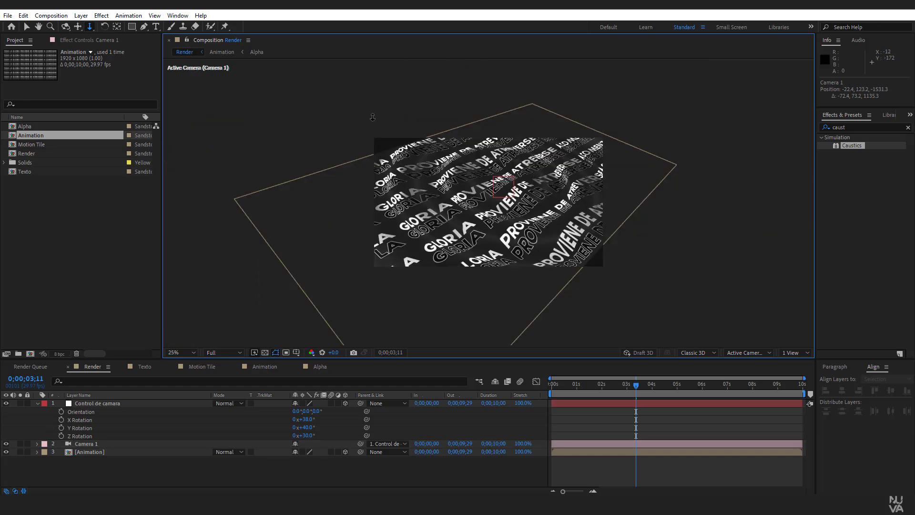
- Pan and dolly Camera 1 to about -115, 224, -1412 so the text covers the frame
{"action": "key", "text": "c"}
{"action": "key", "text": "c"}
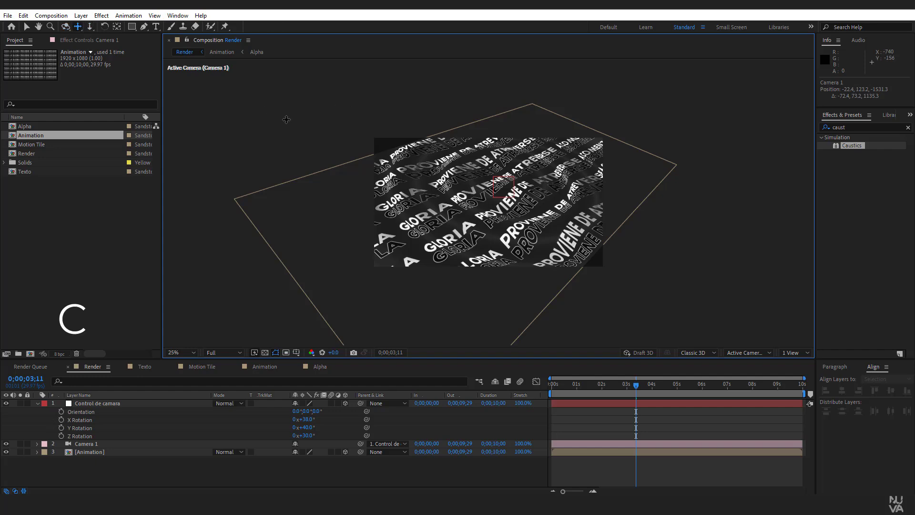
{"action": "left_click_drag", "start_coordinate": [472, 224], "coordinate": [489, 206]}
{"action": "left_click", "coordinate": [327, 108]}
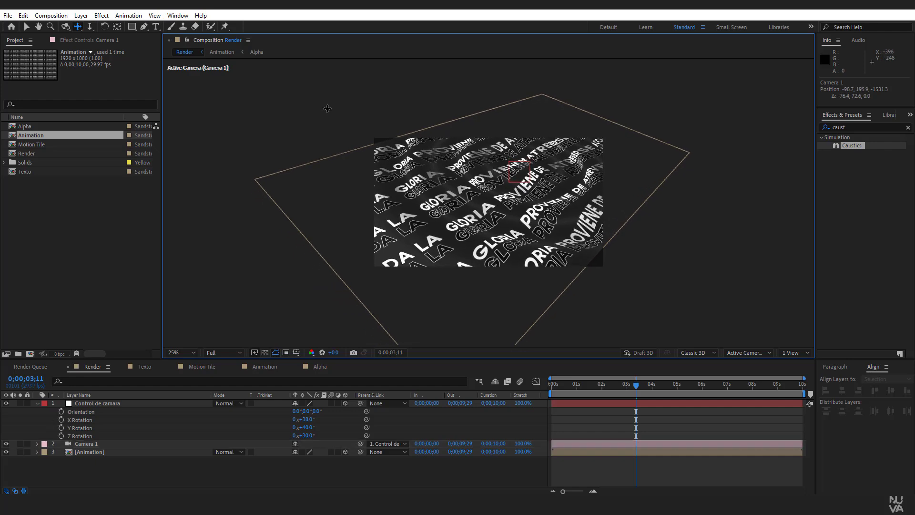
{"action": "key", "text": "c"}
{"action": "mouse_move", "coordinate": [327, 109]}
{"action": "left_mouse_down"}
{"action": "mouse_move", "coordinate": [340, 126]}
{"action": "mouse_move", "coordinate": [341, 117]}
{"action": "left_mouse_up"}
{"action": "key", "text": "c"}
{"action": "key", "text": "c"}
{"action": "left_click_drag", "start_coordinate": [422, 206], "coordinate": [427, 196]}
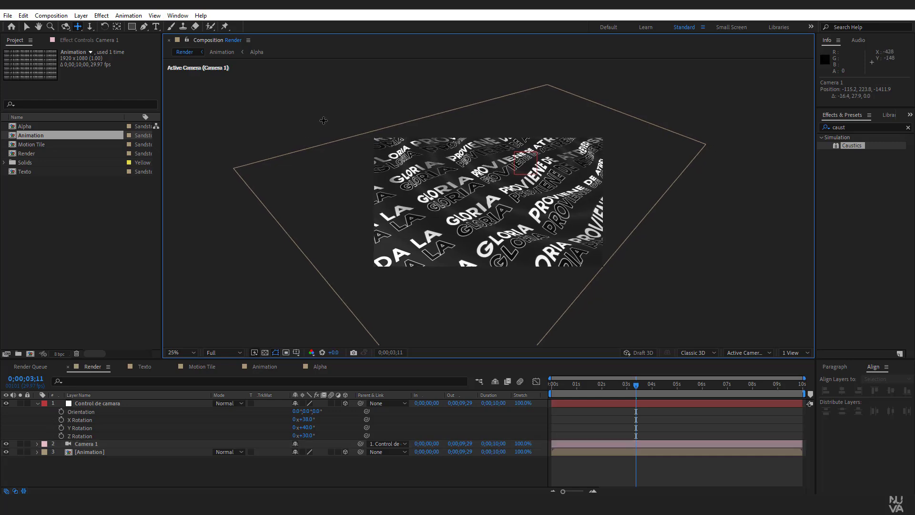
- Go to 0;00;02;28 and pan Camera 1 to a position of about 33, 152, -1412
{"action": "key", "text": "c"}
{"action": "key", "text": "Home"}
{"action": "left_click_drag", "start_coordinate": [552, 384], "coordinate": [627, 387]}
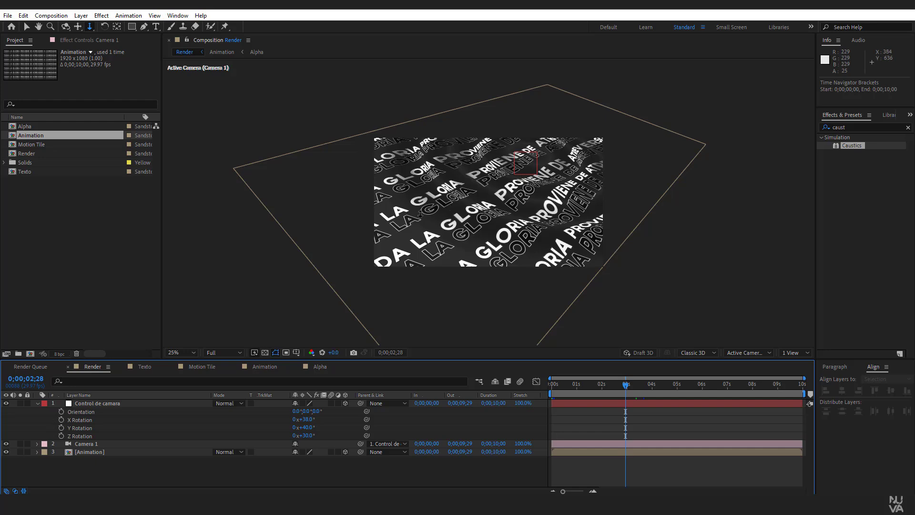
{"action": "key", "text": "c"}
{"action": "key", "text": "c"}
{"action": "left_click", "coordinate": [534, 199]}
{"action": "left_click_drag", "start_coordinate": [535, 199], "coordinate": [499, 222]}
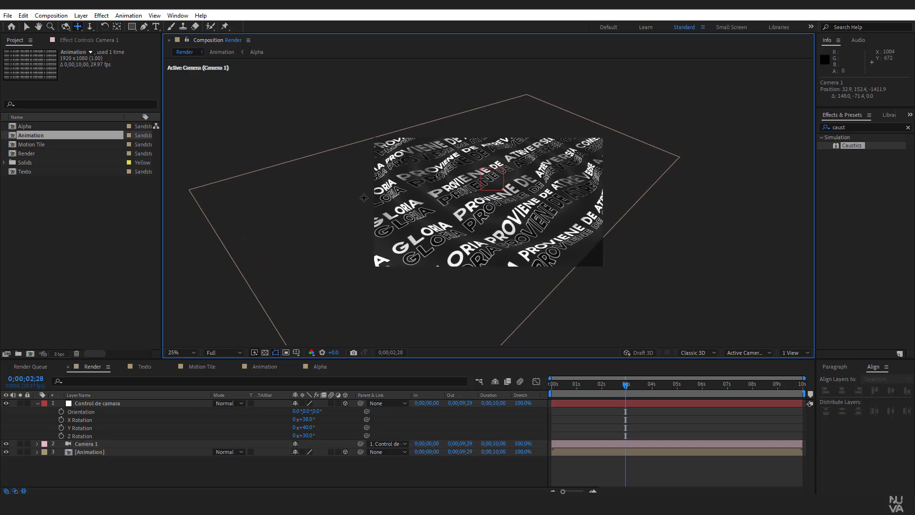
- Dolly Camera 1 closer and pan it to about 60, 82, -1192 to fill the frame's dark corner
{"action": "key", "text": "c"}
{"action": "left_click_drag", "start_coordinate": [327, 122], "coordinate": [323, 97]}
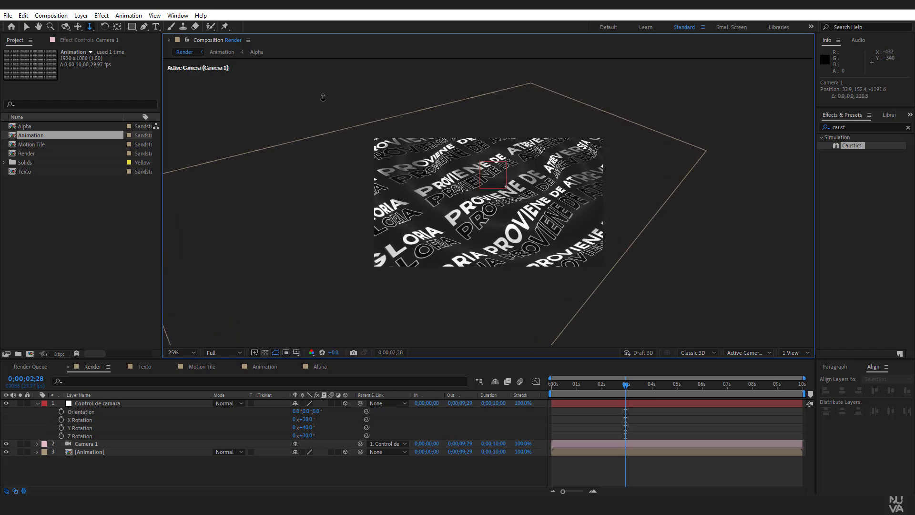
{"action": "key", "text": "c"}
{"action": "key", "text": "c"}
{"action": "left_click_drag", "start_coordinate": [604, 204], "coordinate": [594, 224]}
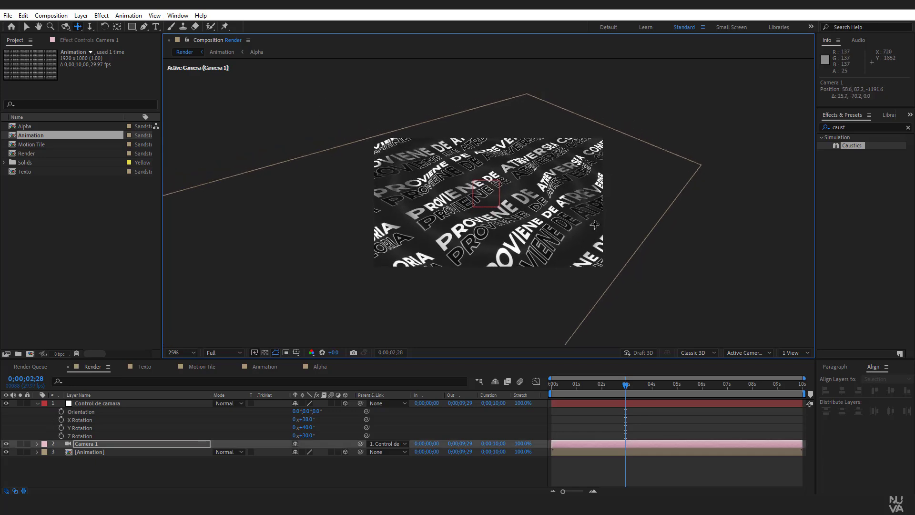
- Refine Camera 1's framing at 0;00;06;06 to about 76, 55, -1088 and check it at 0;00;06;25
{"action": "left_click_drag", "start_coordinate": [679, 385], "coordinate": [707, 384]}
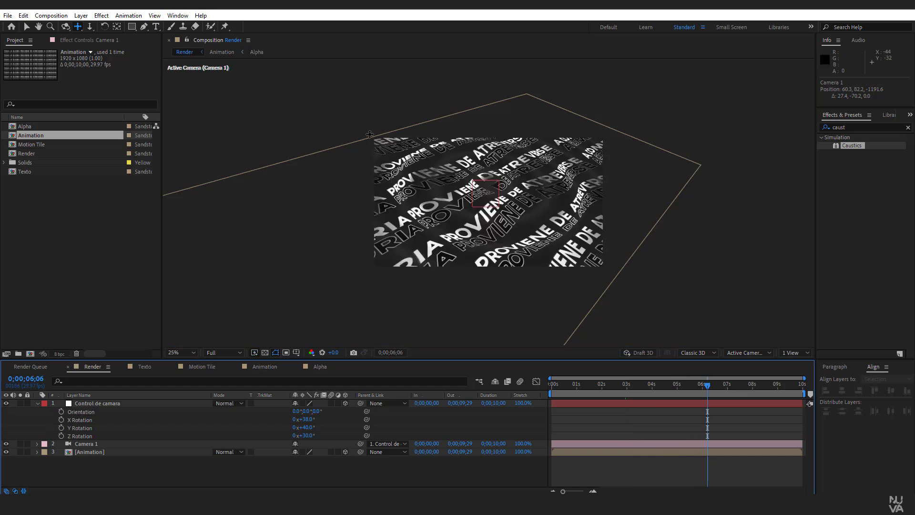
{"action": "key", "text": "c"}
{"action": "left_click_drag", "start_coordinate": [324, 116], "coordinate": [324, 102]}
{"action": "key", "text": "c"}
{"action": "key", "text": "c"}
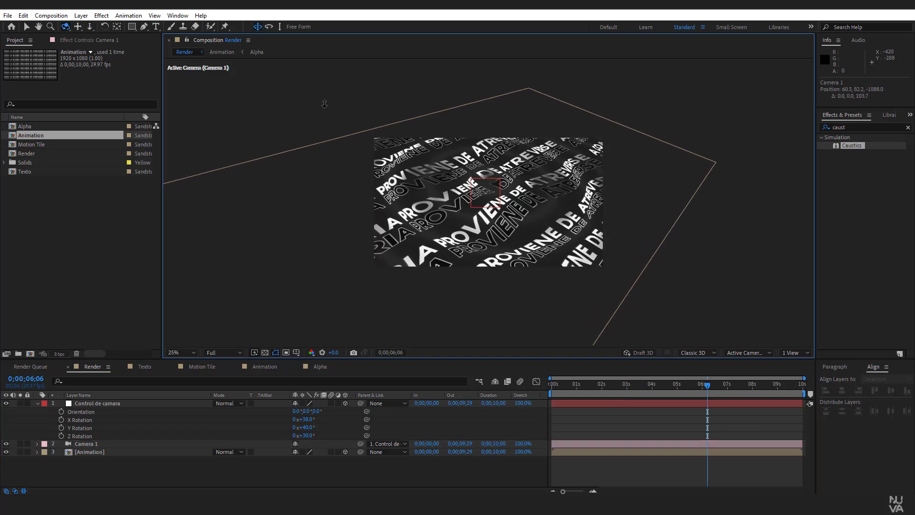
{"action": "left_click_drag", "start_coordinate": [567, 211], "coordinate": [562, 214]}
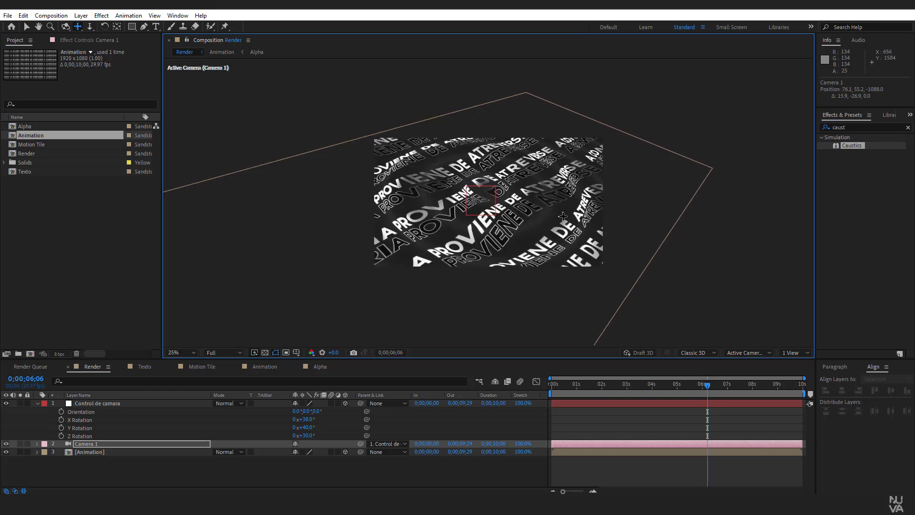
{"action": "left_click_drag", "start_coordinate": [688, 384], "coordinate": [722, 389]}
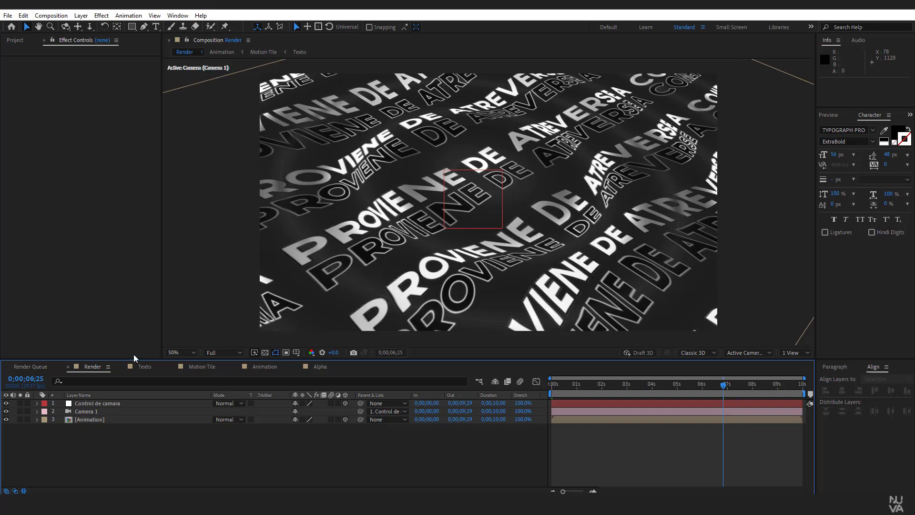
- Open the Animation composition, try a higher Caustics Surface Opacity and set it back to 0.1
{"action": "left_click", "coordinate": [262, 366]}
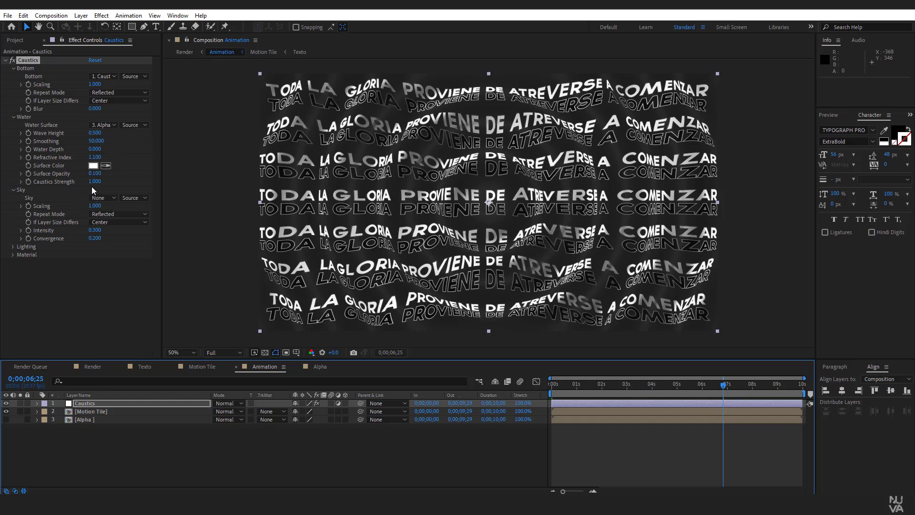
{"action": "left_click_drag", "start_coordinate": [94, 174], "coordinate": [130, 176]}
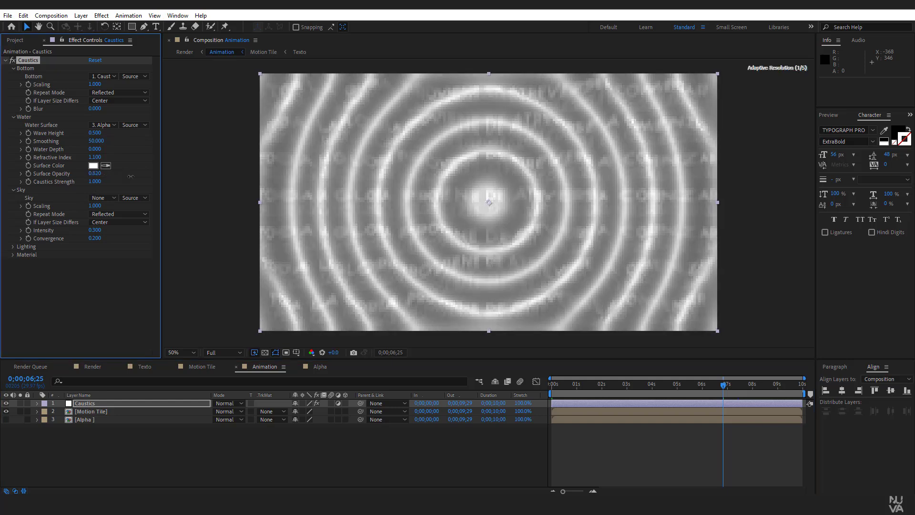
{"action": "left_click", "coordinate": [96, 173]}
{"action": "type", "text": "0.1"}
{"action": "key", "text": "Return"}
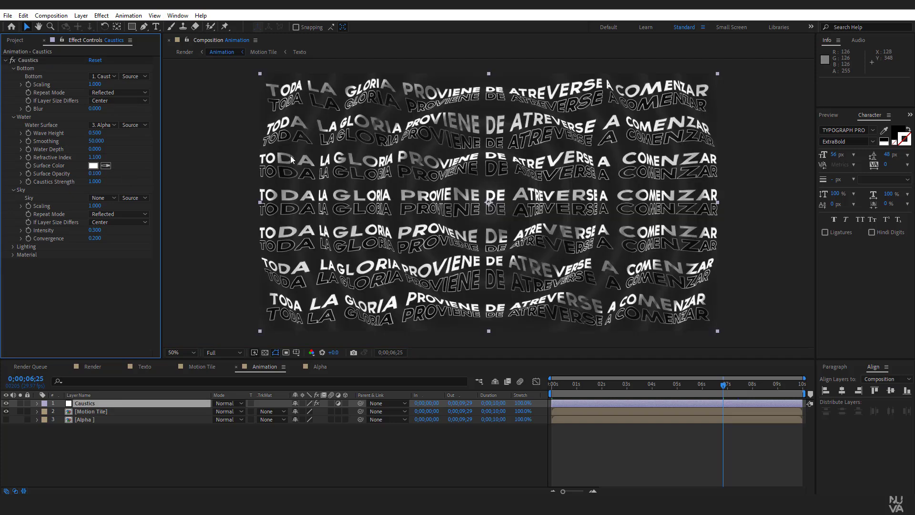
{"action": "key", "text": "slash"}
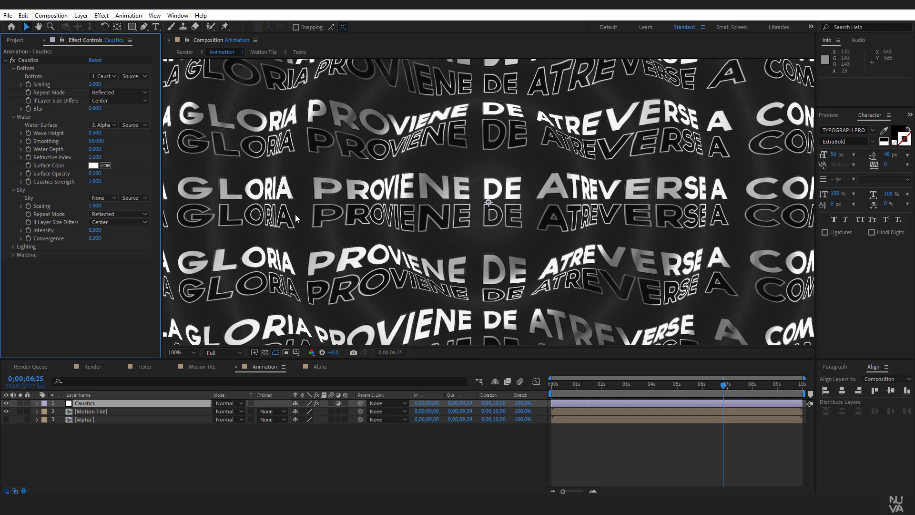
{"action": "key", "text": "comma"}
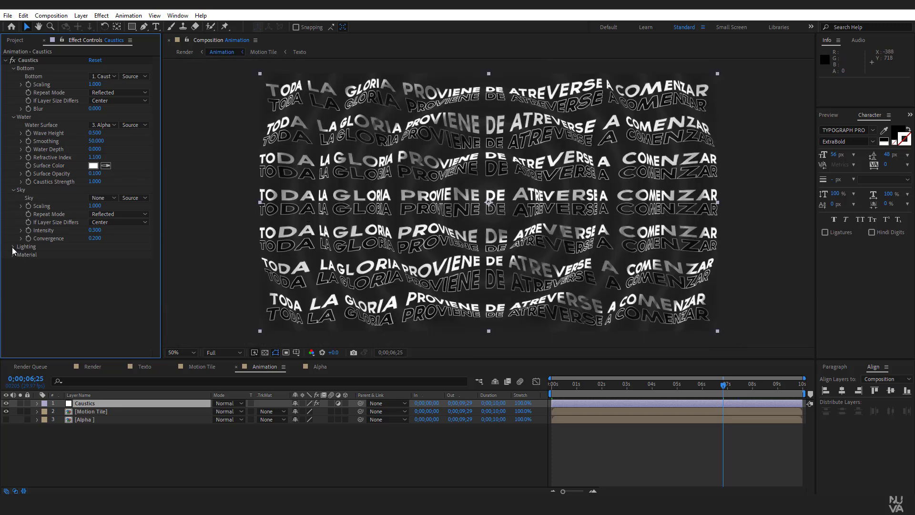
- Change the Light Color in the Caustics effect's Lighting settings to black (000000)
{"action": "left_click", "coordinate": [12, 248]}
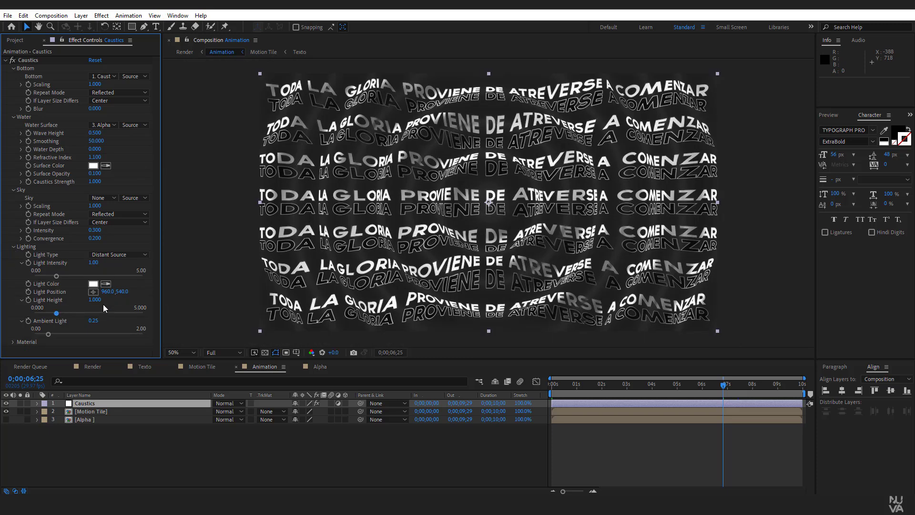
{"action": "left_click", "coordinate": [93, 283]}
{"action": "left_click_drag", "start_coordinate": [486, 132], "coordinate": [653, 132]}
{"action": "left_click_drag", "start_coordinate": [569, 180], "coordinate": [504, 271]}
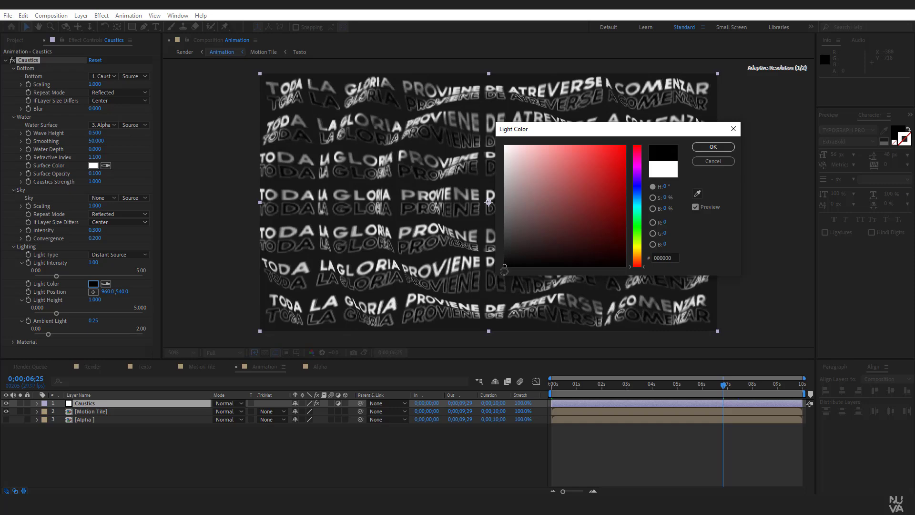
{"action": "left_click", "coordinate": [717, 147]}
- Return to the Render composition and turn on Depth of Field in Camera 1's Camera Options
{"action": "left_click", "coordinate": [92, 366]}
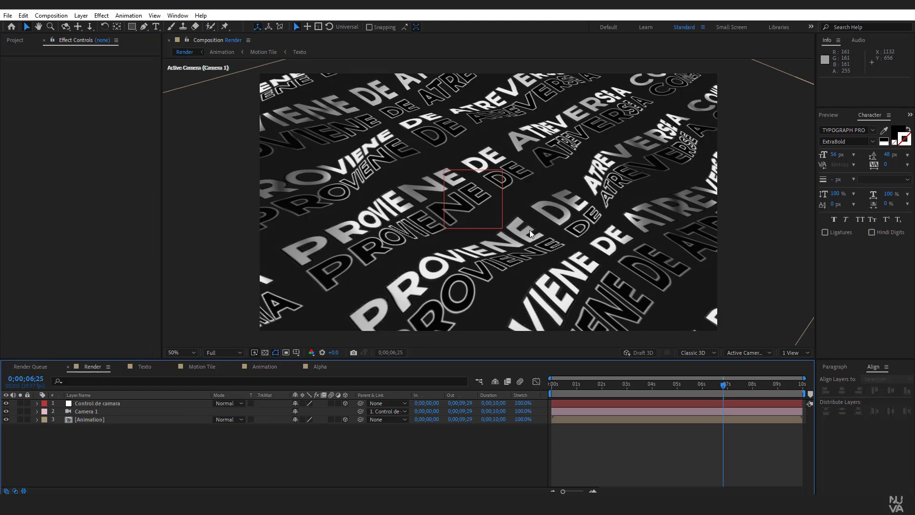
{"action": "left_click", "coordinate": [107, 404]}
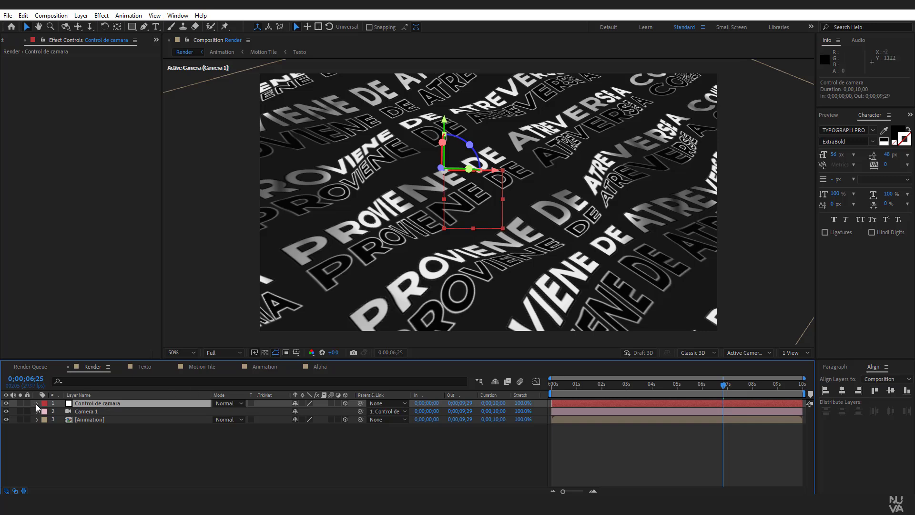
{"action": "left_click", "coordinate": [94, 411]}
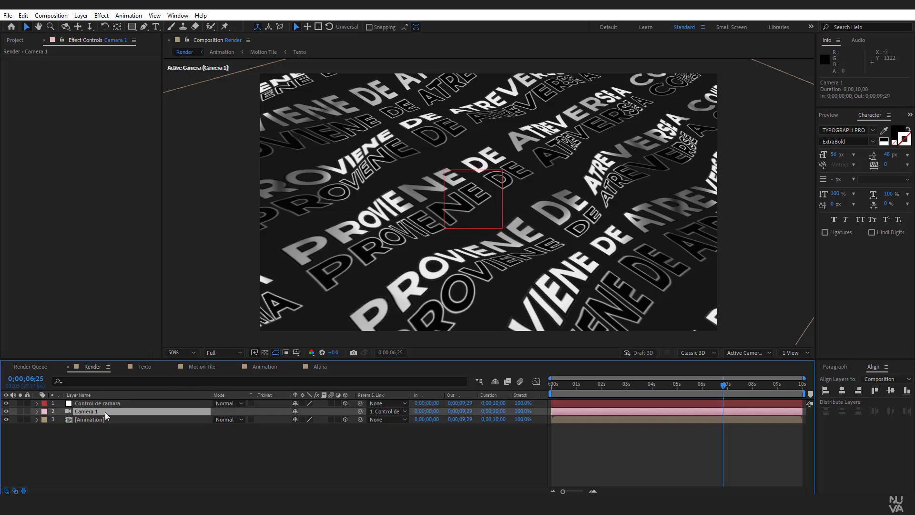
{"action": "left_click", "coordinate": [36, 411]}
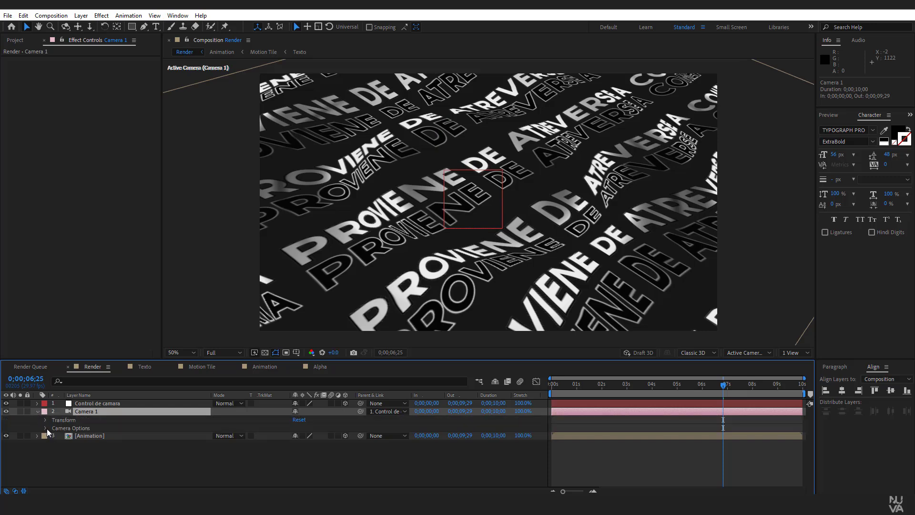
{"action": "left_click", "coordinate": [45, 428]}
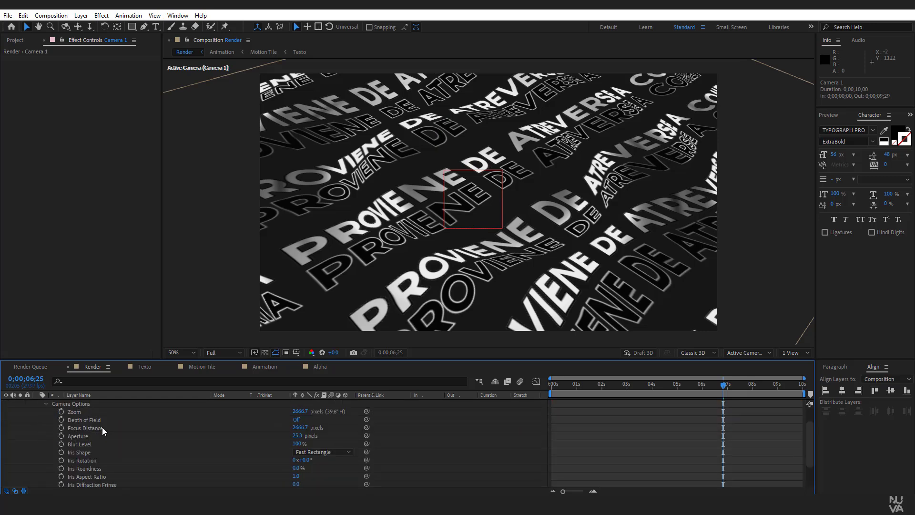
{"action": "left_click", "coordinate": [296, 419]}
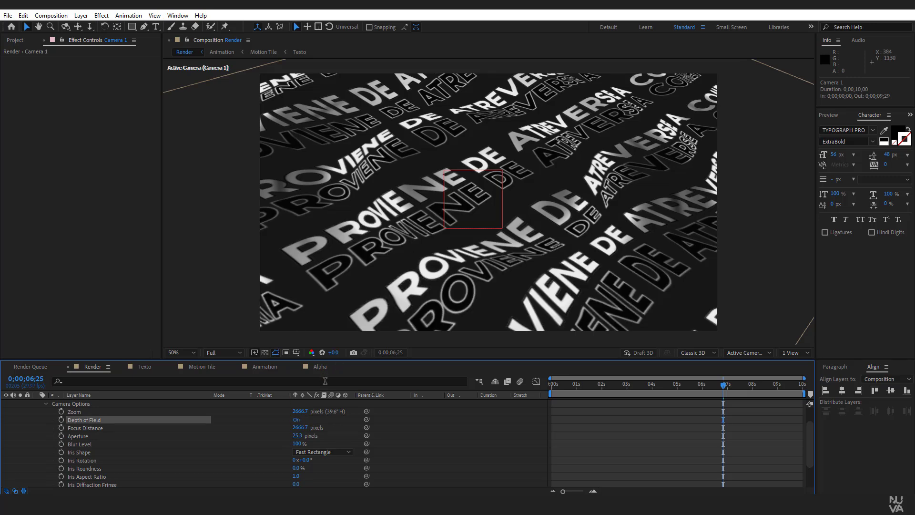
- Set Camera 1's Focus Distance to 1192 pixels
{"action": "scroll", "coordinate": [339, 444], "scroll_direction": "down", "scroll_amount": 1}
{"action": "scroll", "coordinate": [336, 443], "scroll_direction": "up", "scroll_amount": 1}
{"action": "left_click", "coordinate": [300, 428]}
{"action": "type", "text": "1192"}
{"action": "left_click", "coordinate": [336, 422]}
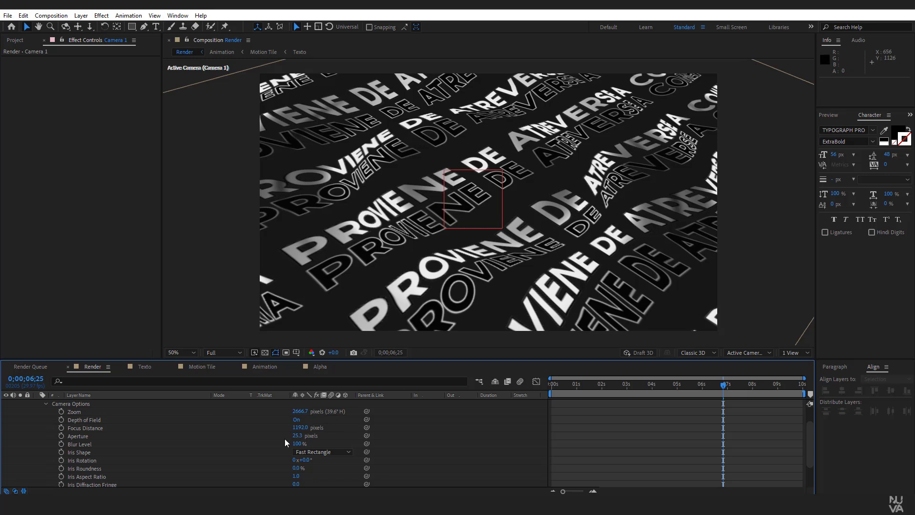
- Set Camera 1's Aperture to 250 pixels and its Blur Level to 120%
{"action": "left_click", "coordinate": [319, 436]}
{"action": "left_click", "coordinate": [297, 435]}
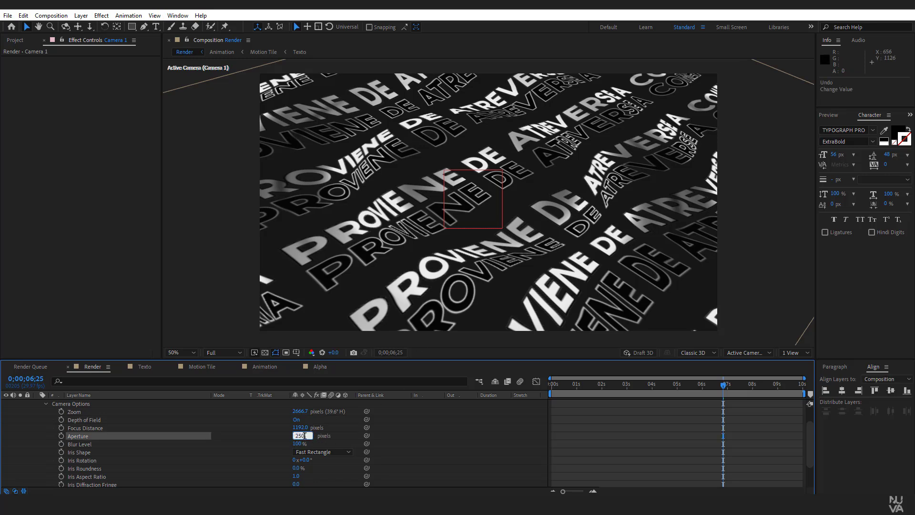
{"action": "left_click", "coordinate": [273, 433]}
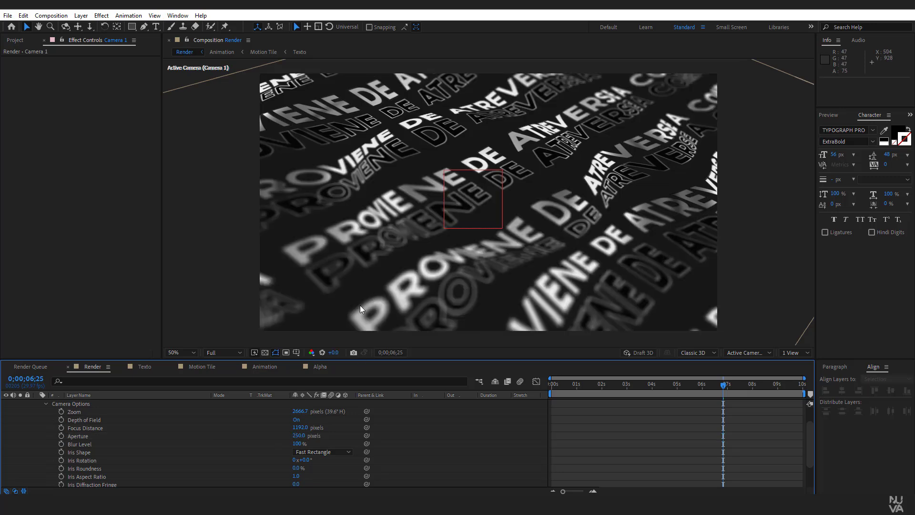
{"action": "left_click", "coordinate": [298, 444]}
{"action": "type", "text": "120"}
{"action": "key", "text": "Return"}
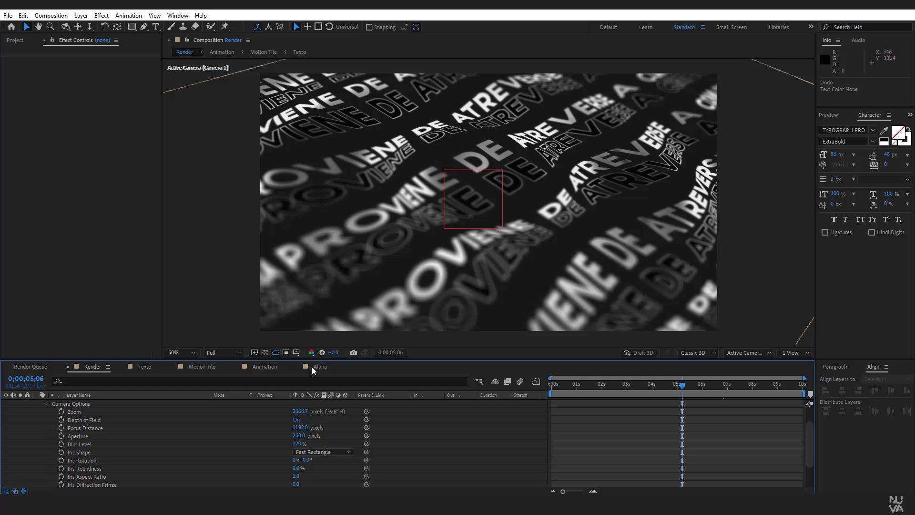
- Try Focus Distances of 1486 and 1123 pixels on Camera 1 and undo both changes
{"action": "left_click", "coordinate": [90, 428]}
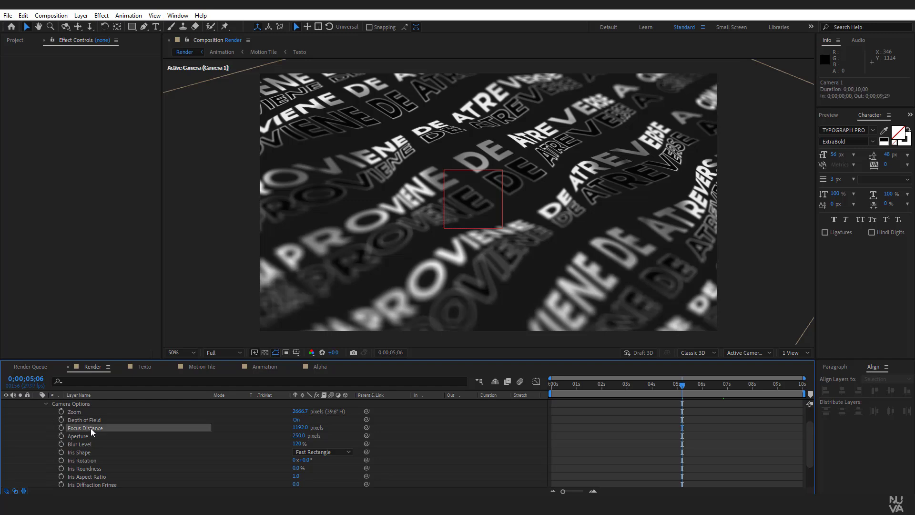
{"action": "left_click_drag", "start_coordinate": [300, 427], "coordinate": [444, 427]}
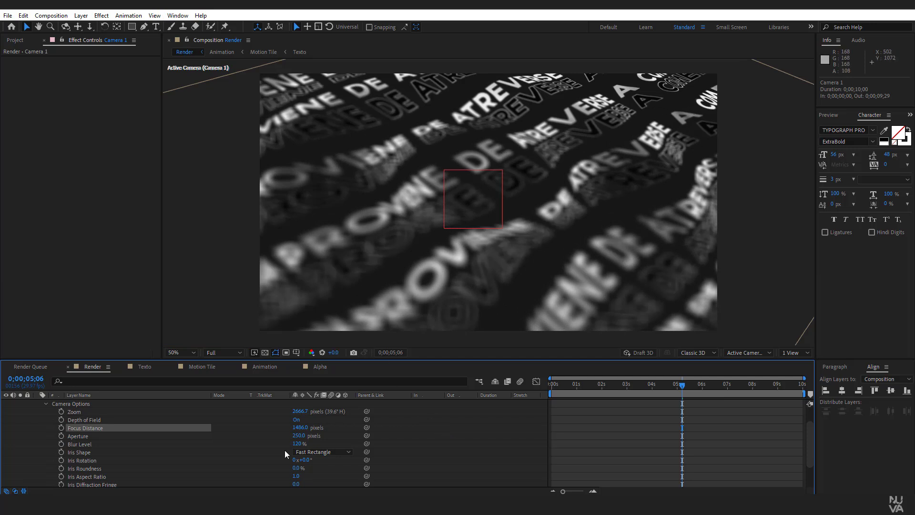
{"action": "left_click_drag", "start_coordinate": [294, 428], "coordinate": [152, 457]}
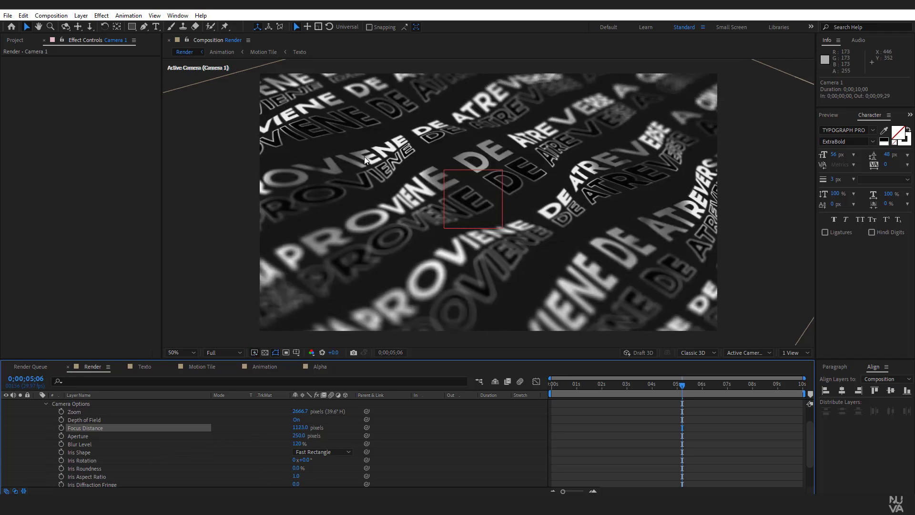
{"action": "key", "text": "ctrl+z"}
{"action": "key", "text": "ctrl+z"}
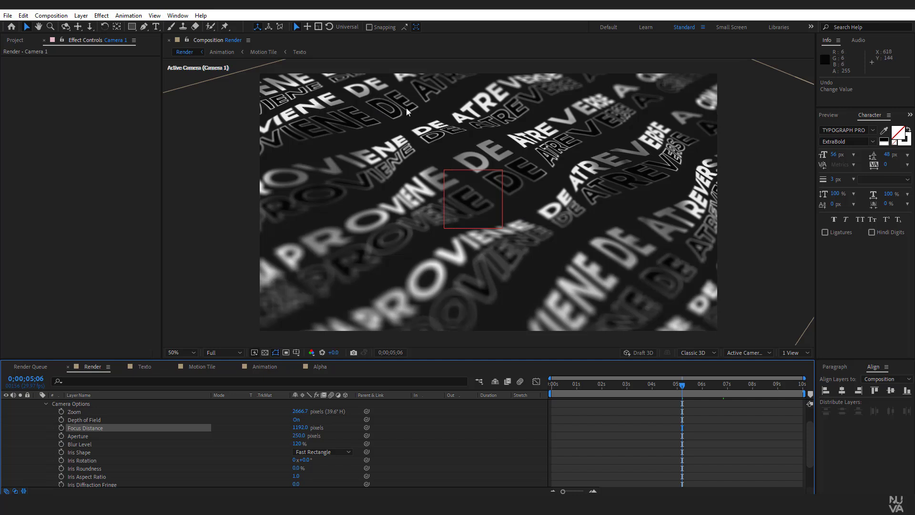
- Swap the fill and stroke of Texto's lower text line for an unfilled white outline and check it in Render at 0;00;04;27
{"action": "left_click", "coordinate": [146, 367]}
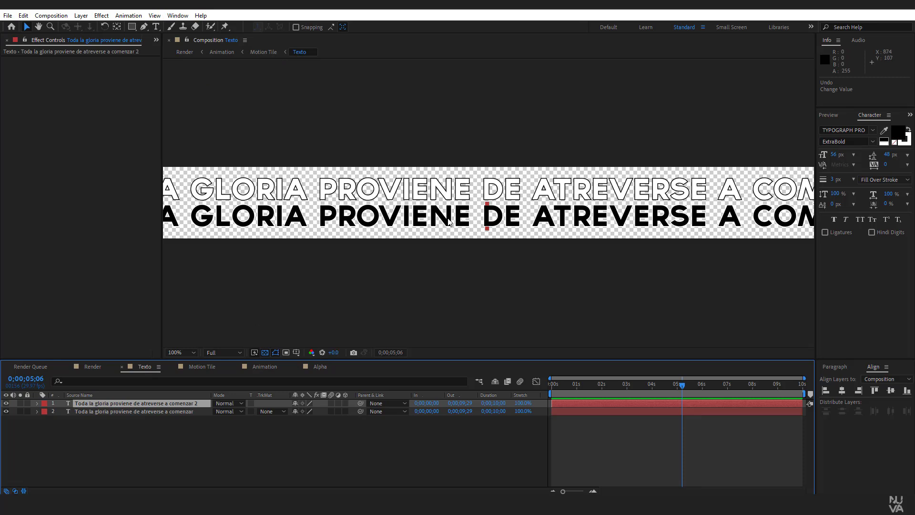
{"action": "left_click", "coordinate": [150, 411]}
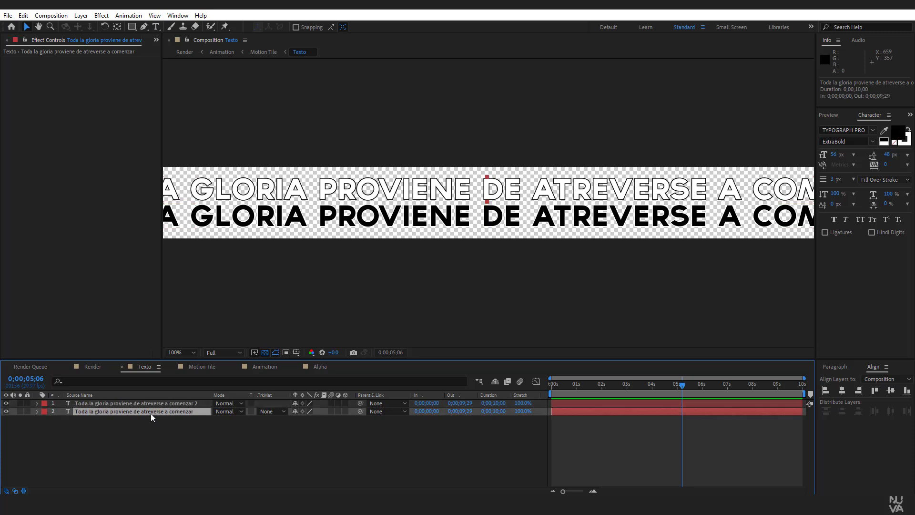
{"action": "left_click", "coordinate": [164, 403]}
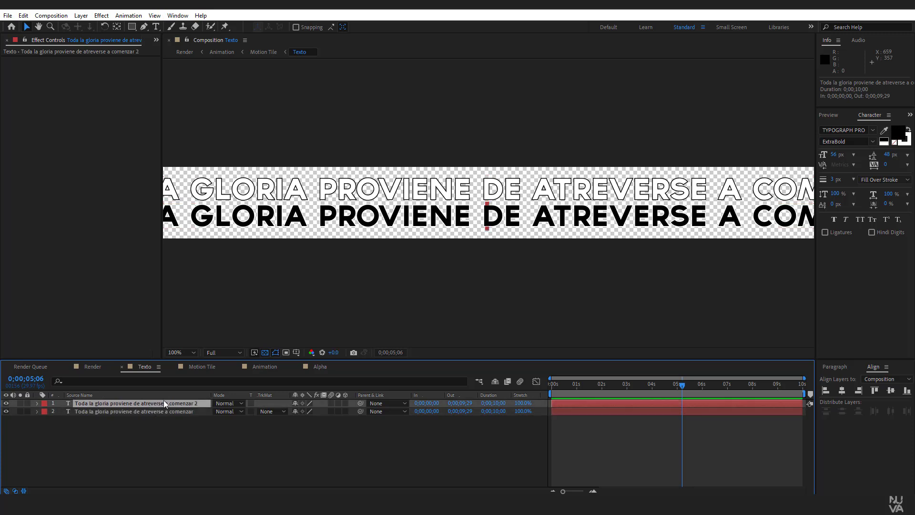
{"action": "left_click", "coordinate": [894, 146]}
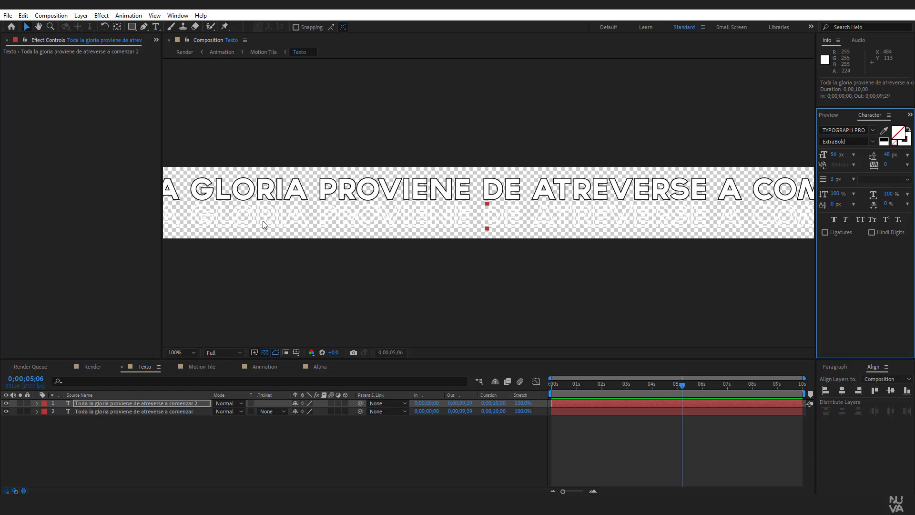
{"action": "left_click", "coordinate": [264, 352]}
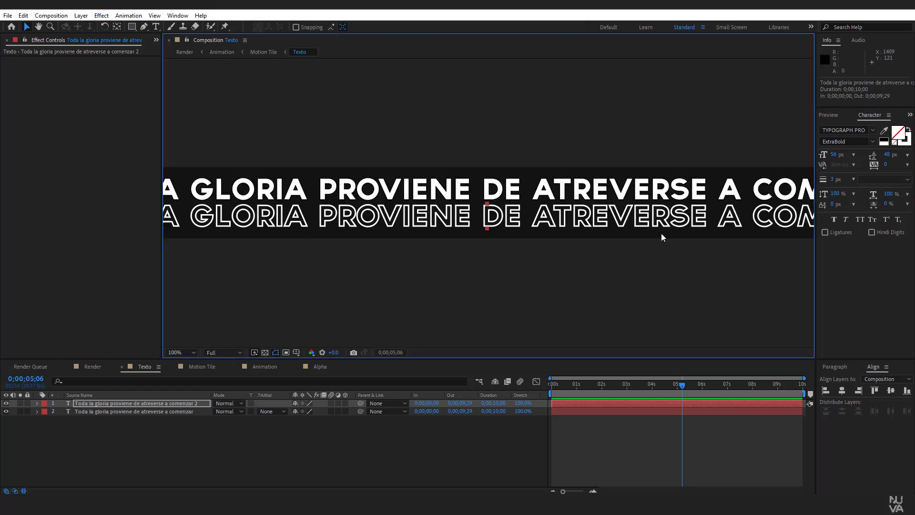
{"action": "left_click", "coordinate": [92, 366]}
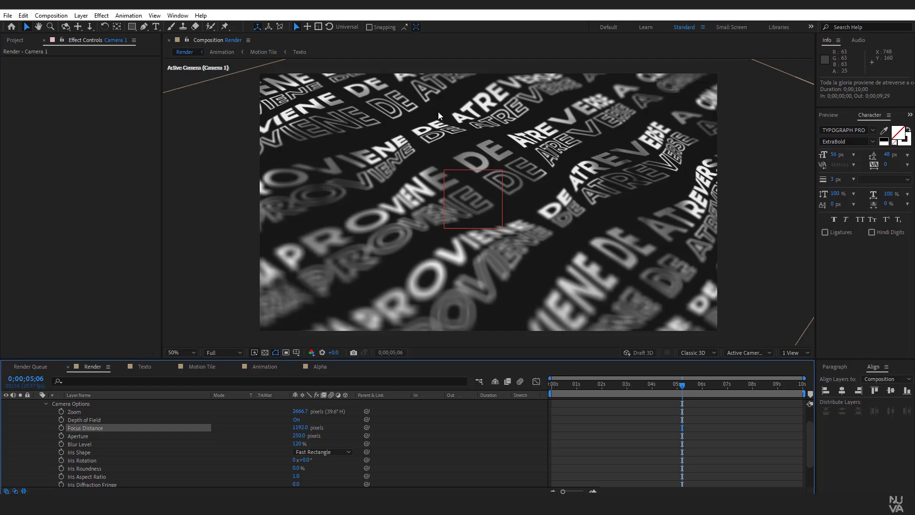
{"action": "mouse_move", "coordinate": [668, 386]}
{"action": "left_mouse_down"}
{"action": "mouse_move", "coordinate": [626, 391]}
{"action": "mouse_move", "coordinate": [675, 392]}
{"action": "left_mouse_up"}
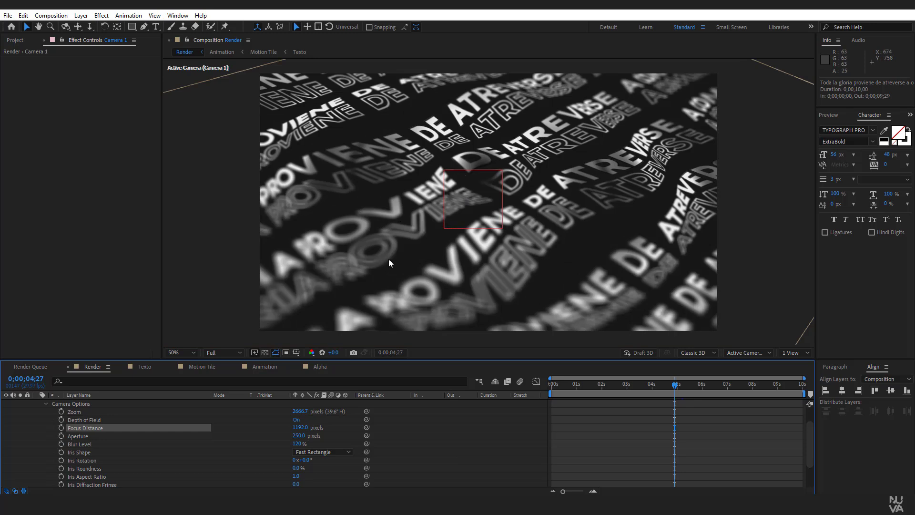
- Set the Caustics effect's Bottom Scaling to 0.8 in the Animation composition
{"action": "left_click", "coordinate": [271, 368]}
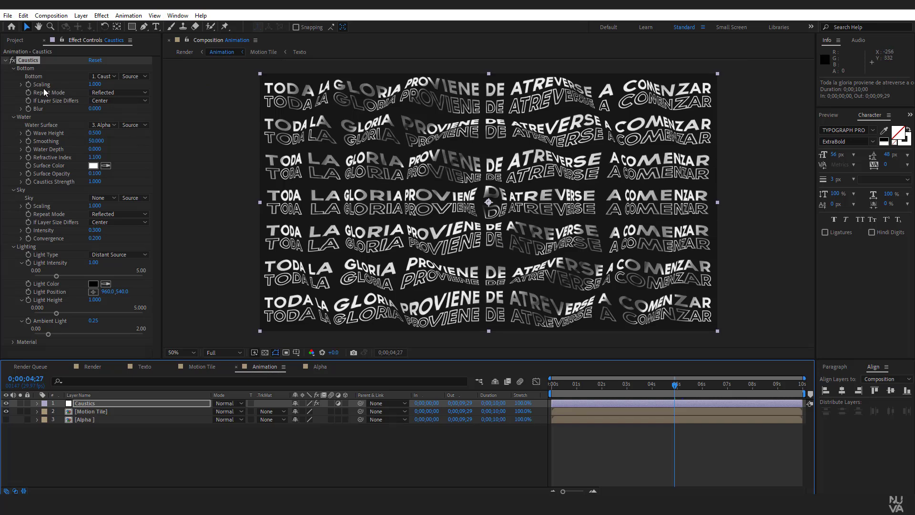
{"action": "left_click", "coordinate": [95, 84]}
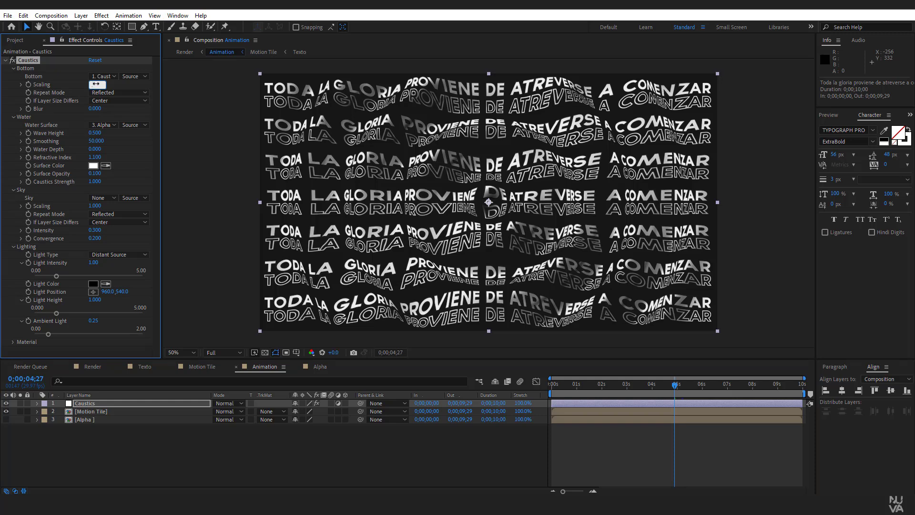
{"action": "type", "text": ".8"}
{"action": "left_click", "coordinate": [128, 111]}
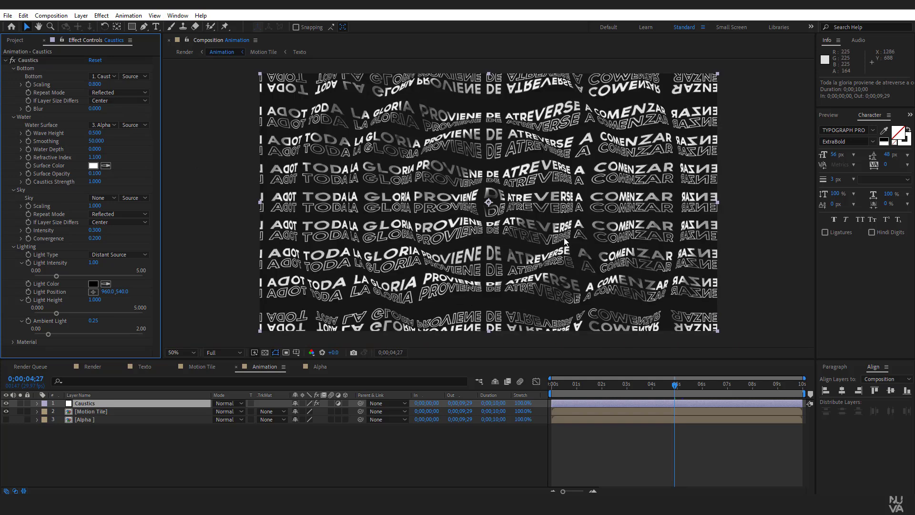
- Return to Render, go to 0;00;00;00 and lower Camera 1's Focus Distance to 1056 pixels
{"action": "left_click", "coordinate": [92, 367]}
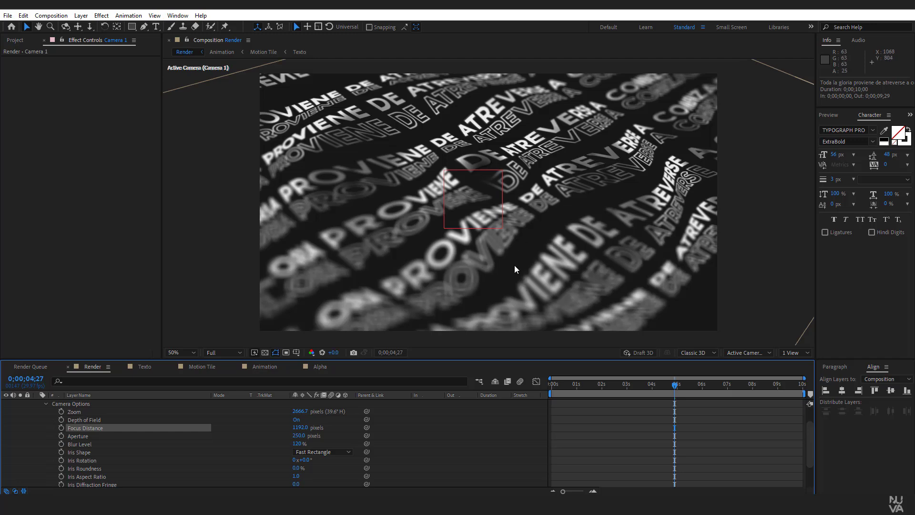
{"action": "left_click_drag", "start_coordinate": [741, 386], "coordinate": [545, 393]}
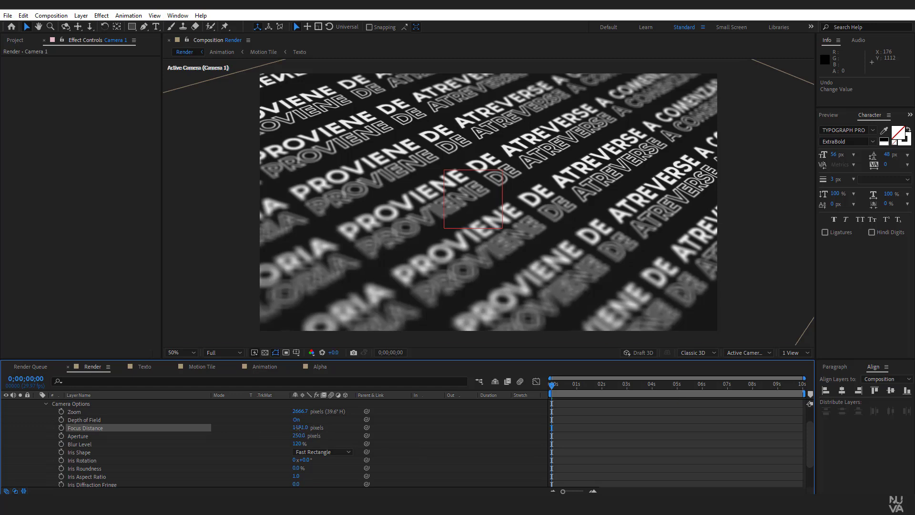
{"action": "left_click_drag", "start_coordinate": [297, 427], "coordinate": [276, 431]}
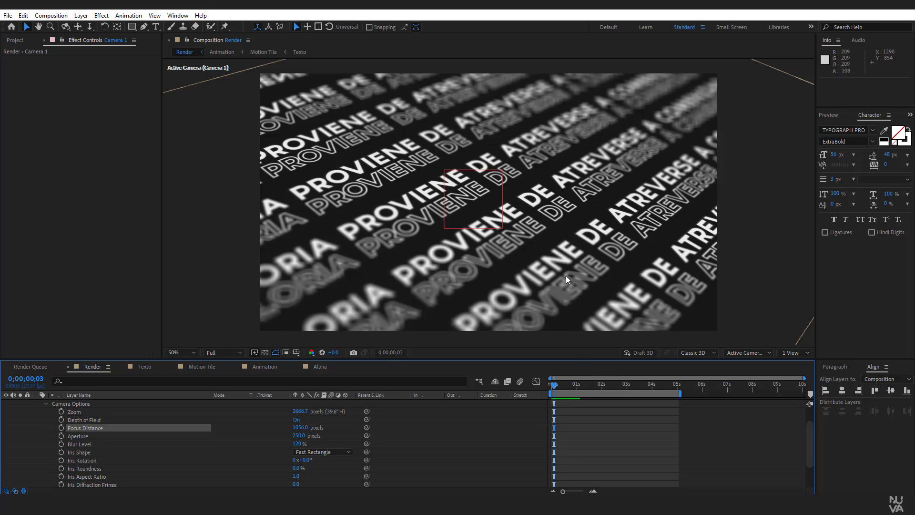
- Set the Caustics Bottom Scaling in Animation to 0.5 and check the text pattern in Render
{"action": "left_click", "coordinate": [262, 367]}
{"action": "left_click", "coordinate": [96, 84]}
{"action": "key", "text": "BackSpace"}
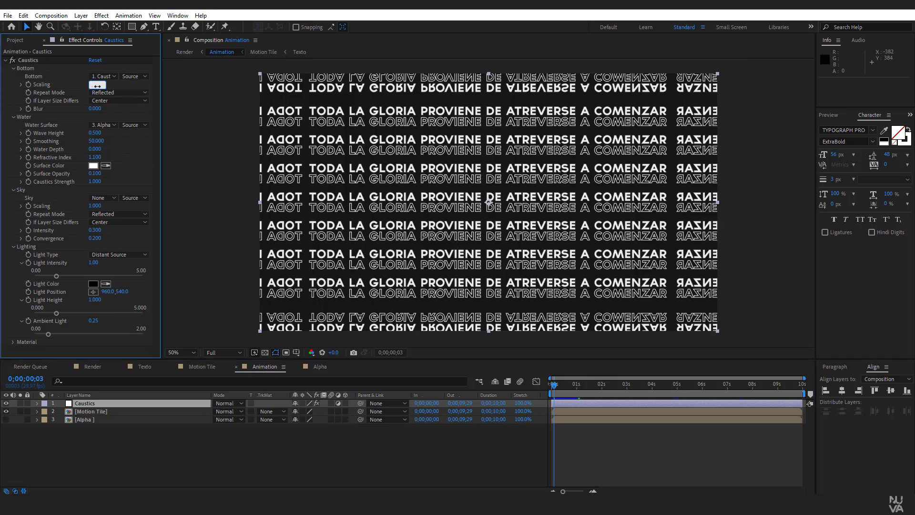
{"action": "type", "text": "0.5"}
{"action": "key", "text": "Return"}
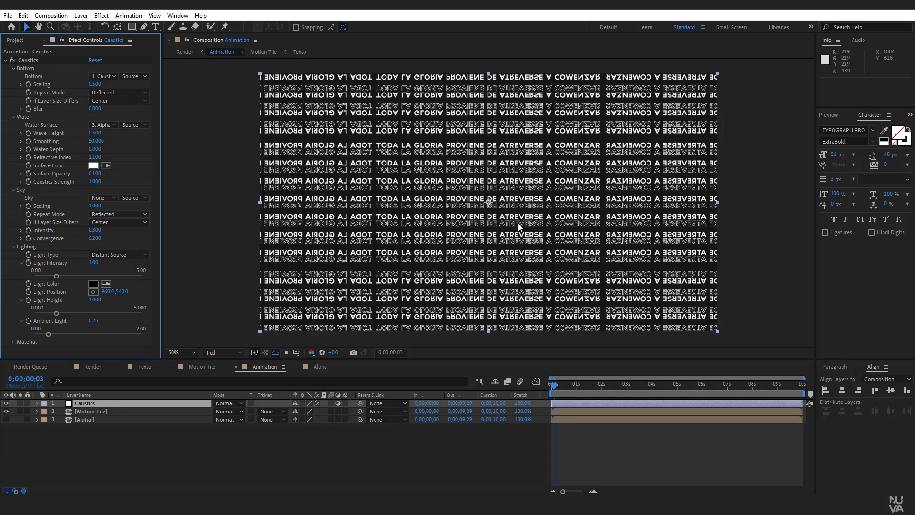
{"action": "left_click", "coordinate": [90, 368]}
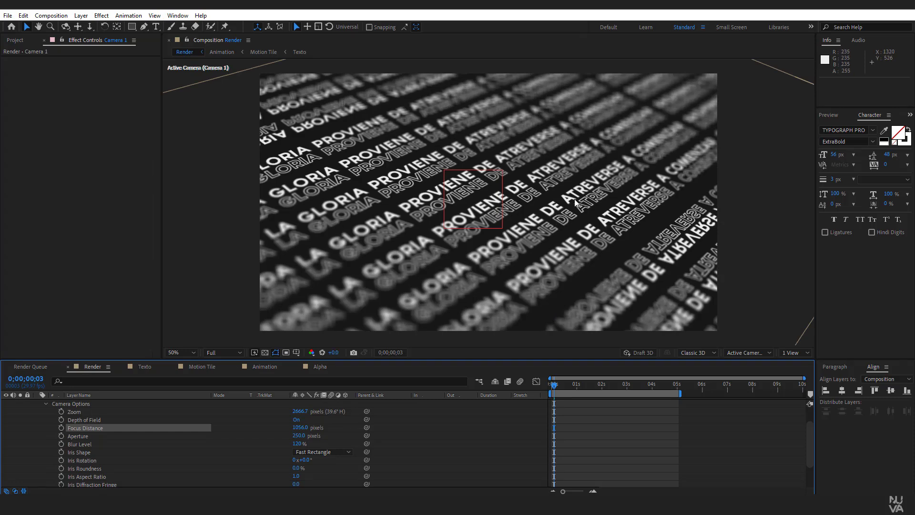
- Undo the last composition settings change and set the Texto composition's height to 120 px, checking Render at 0;00;00;00
{"action": "key", "text": "ctrl+z"}
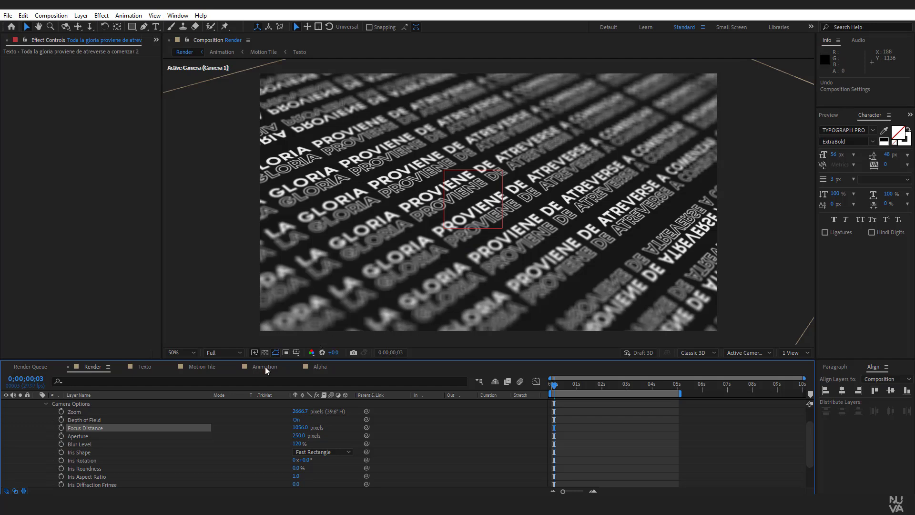
{"action": "left_click", "coordinate": [145, 367]}
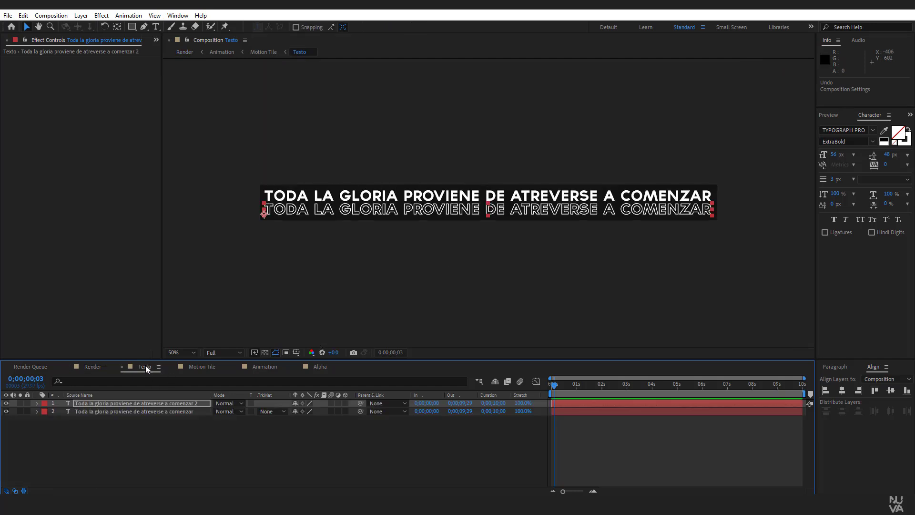
{"action": "right_click", "coordinate": [145, 366]}
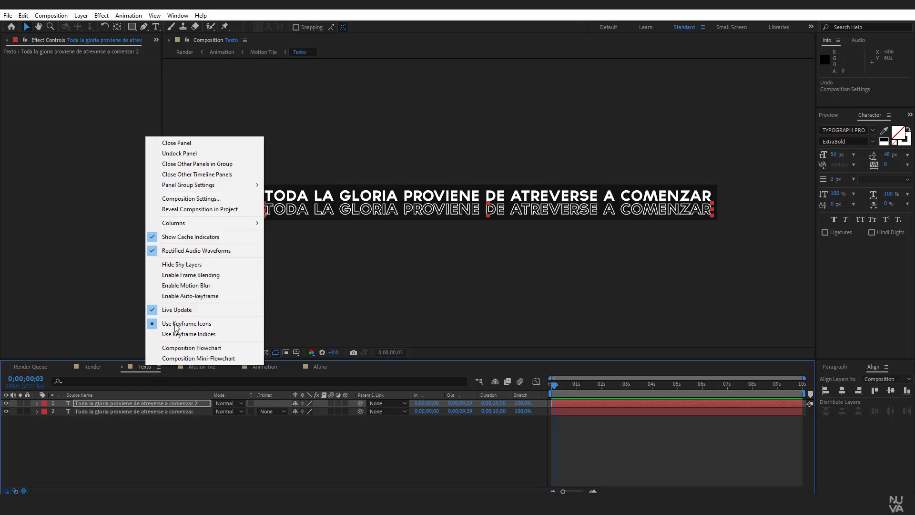
{"action": "left_click", "coordinate": [228, 200]}
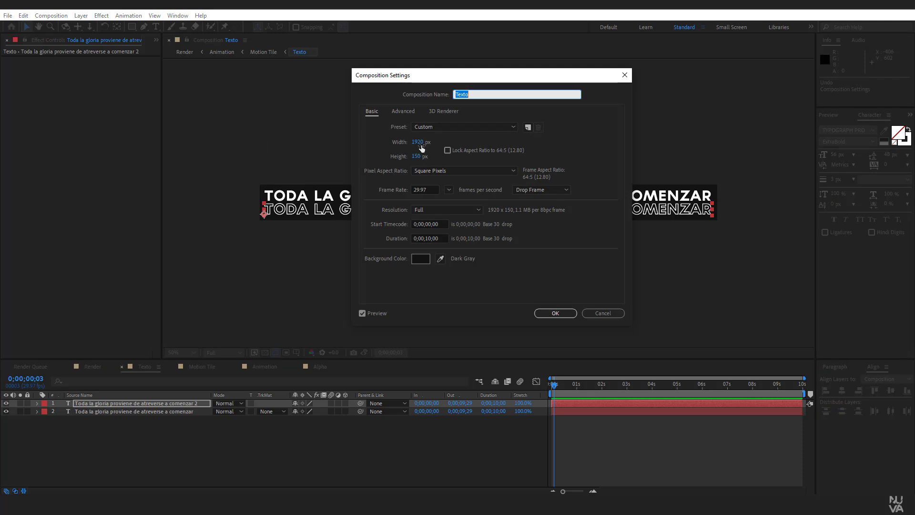
{"action": "left_click", "coordinate": [417, 156]}
{"action": "type", "text": "120"}
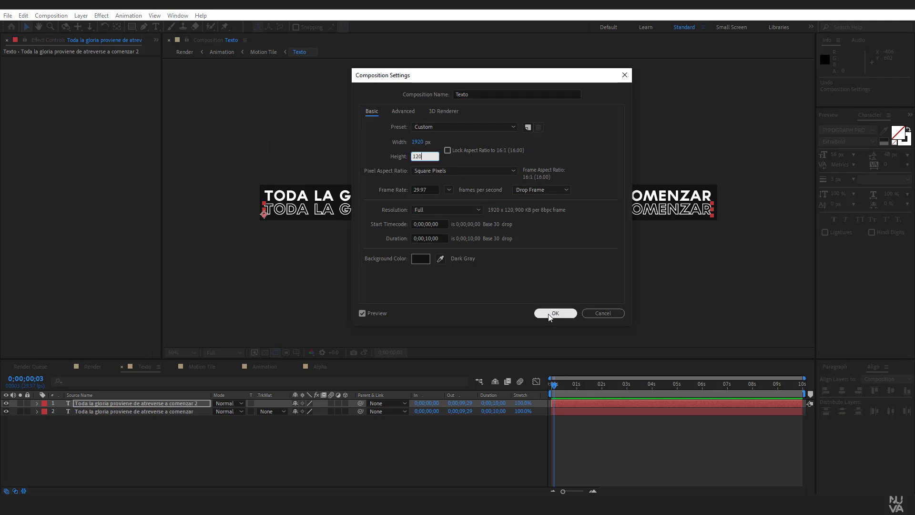
{"action": "left_click", "coordinate": [549, 315]}
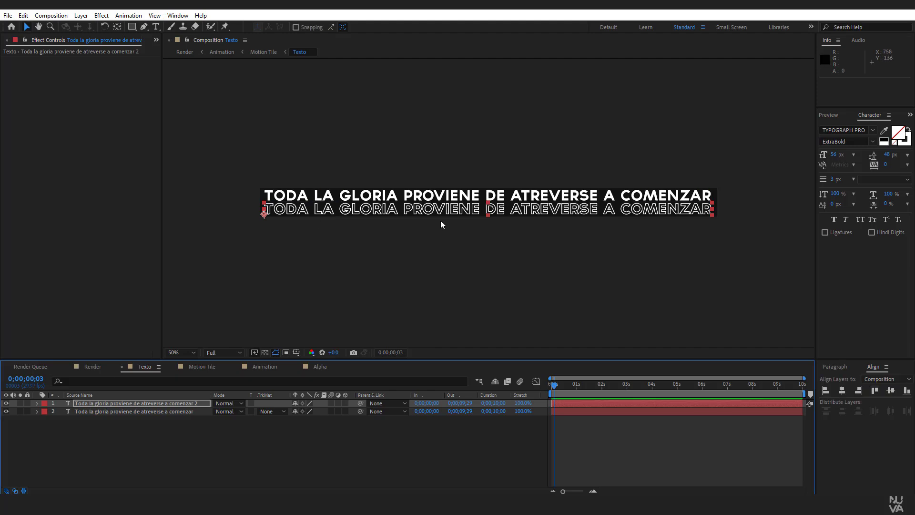
{"action": "left_click", "coordinate": [92, 364]}
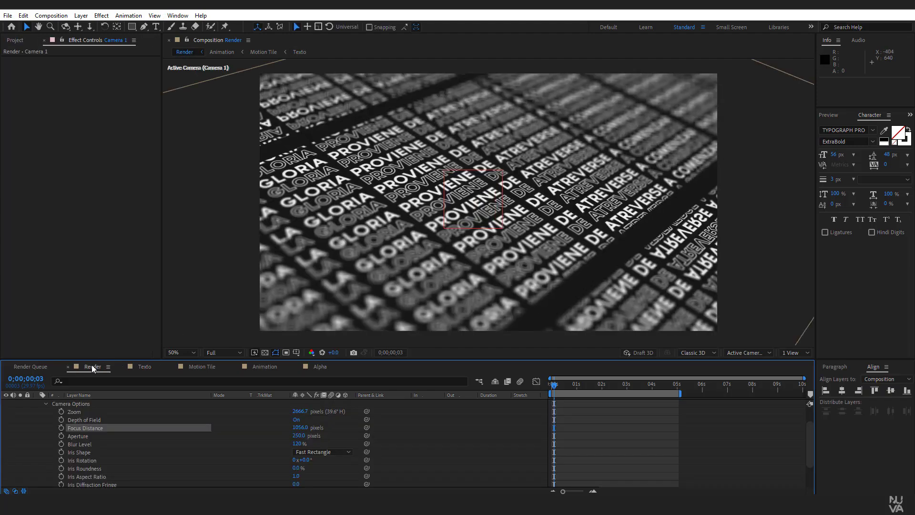
{"action": "key", "text": "Home"}
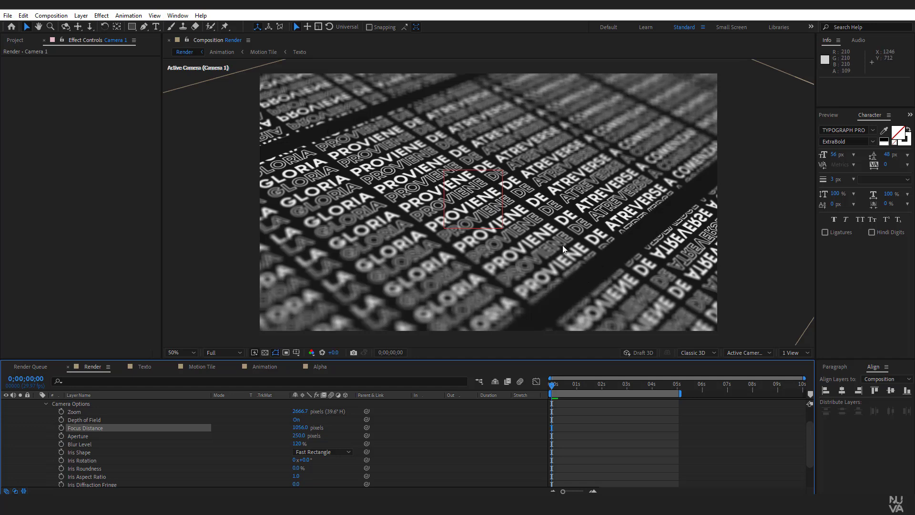
- Raise the Motion Tile effect's Output Height to 1250 in the Motion Tile composition and preview the animation in Render
{"action": "left_click", "coordinate": [200, 366]}
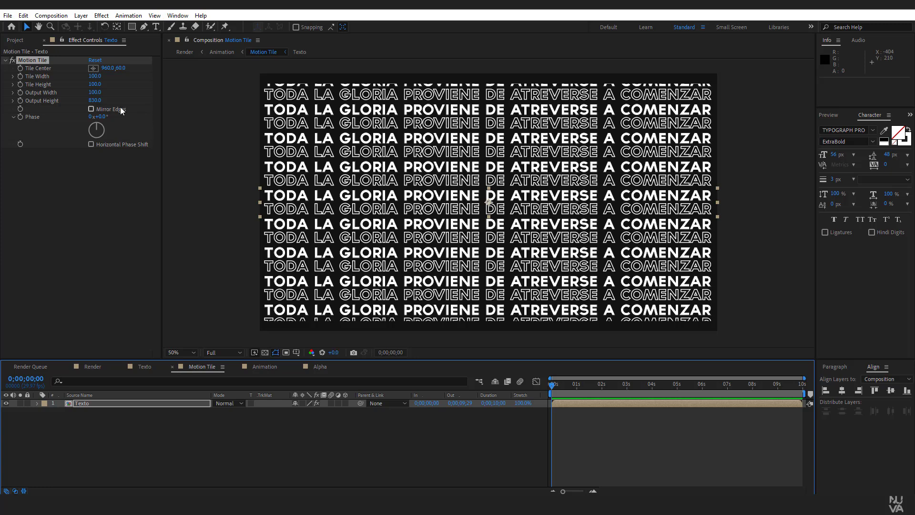
{"action": "left_click_drag", "start_coordinate": [93, 100], "coordinate": [106, 98]}
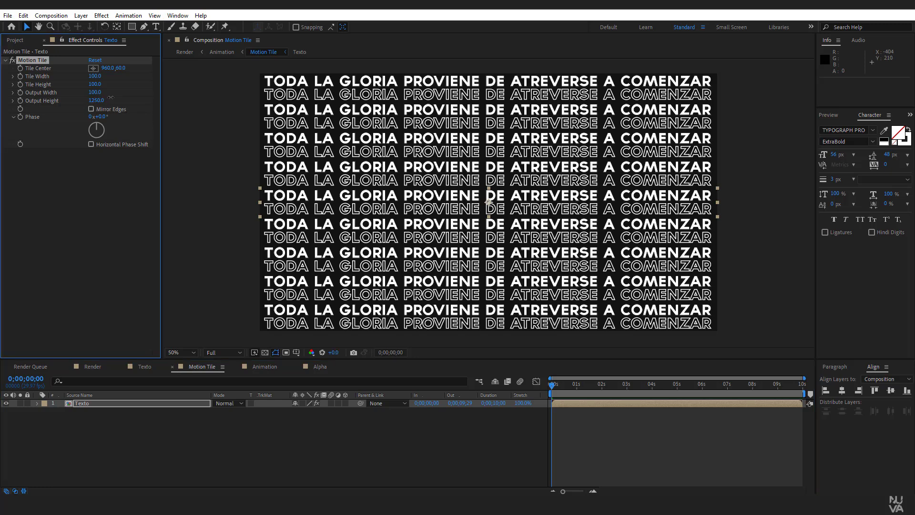
{"action": "left_click", "coordinate": [93, 368]}
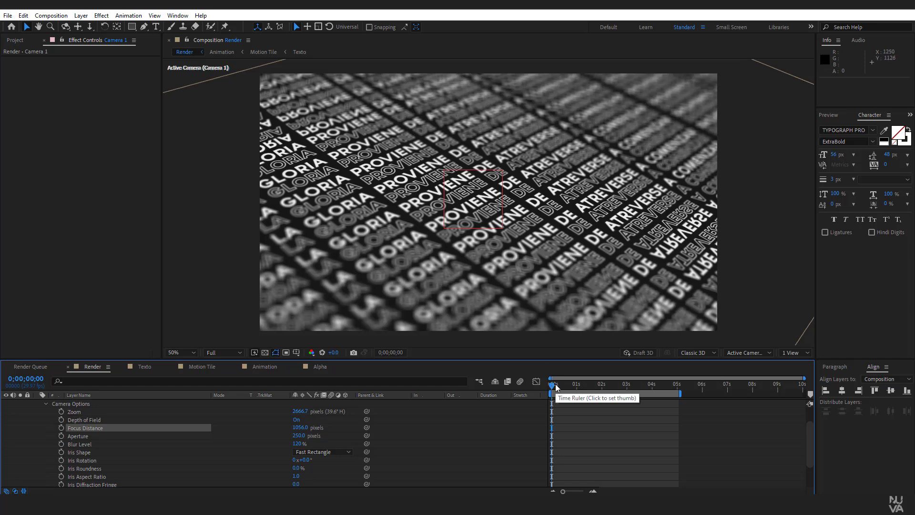
{"action": "key", "text": "space"}
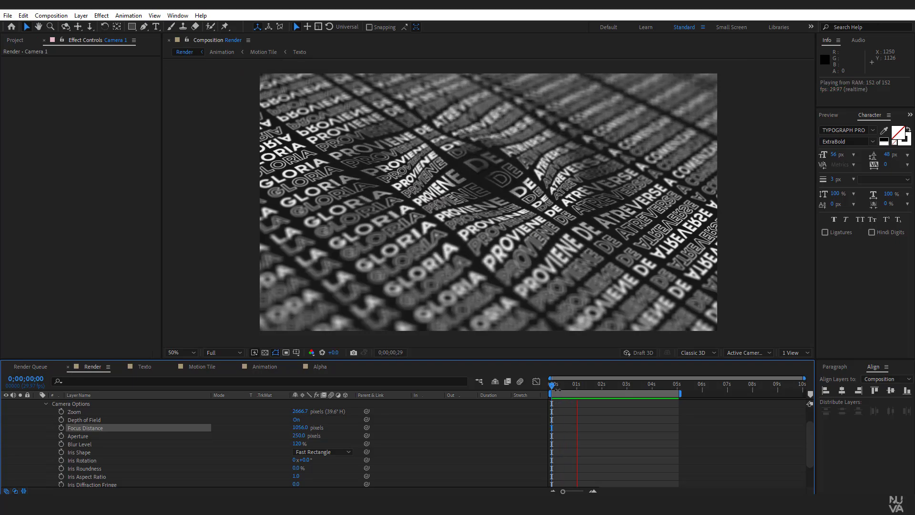